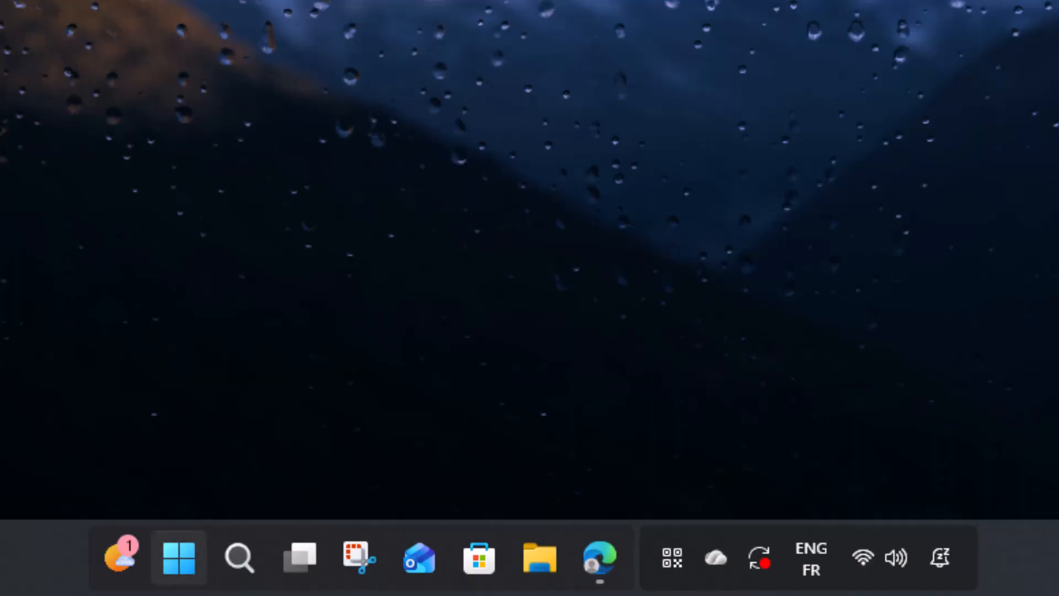
- Examine the customized desktop's Start menu and notification center, expanding the calendar, and close them
click(179, 558)
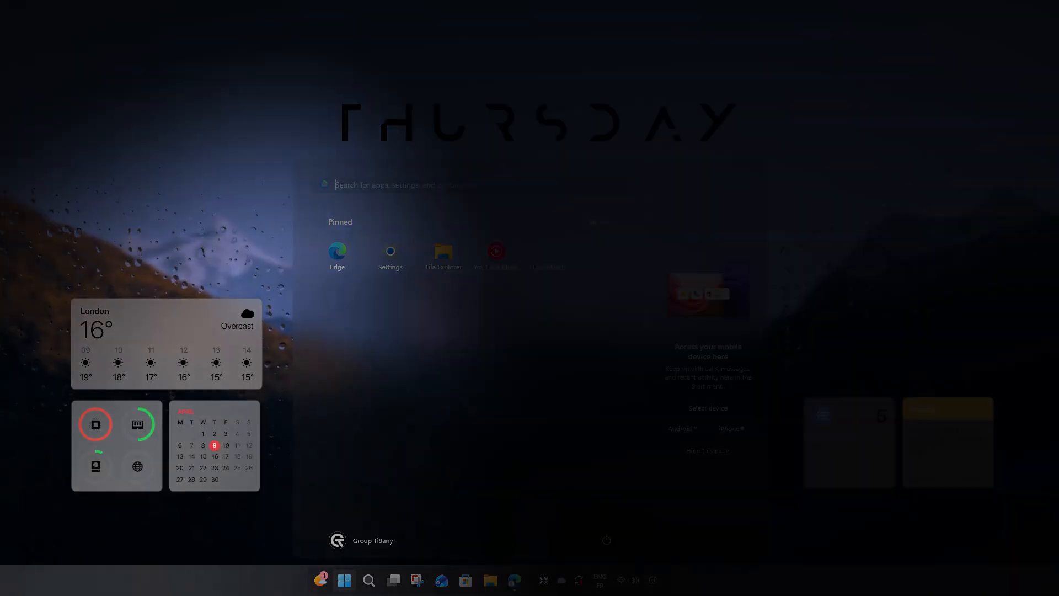
key(super+n)
click(1025, 17)
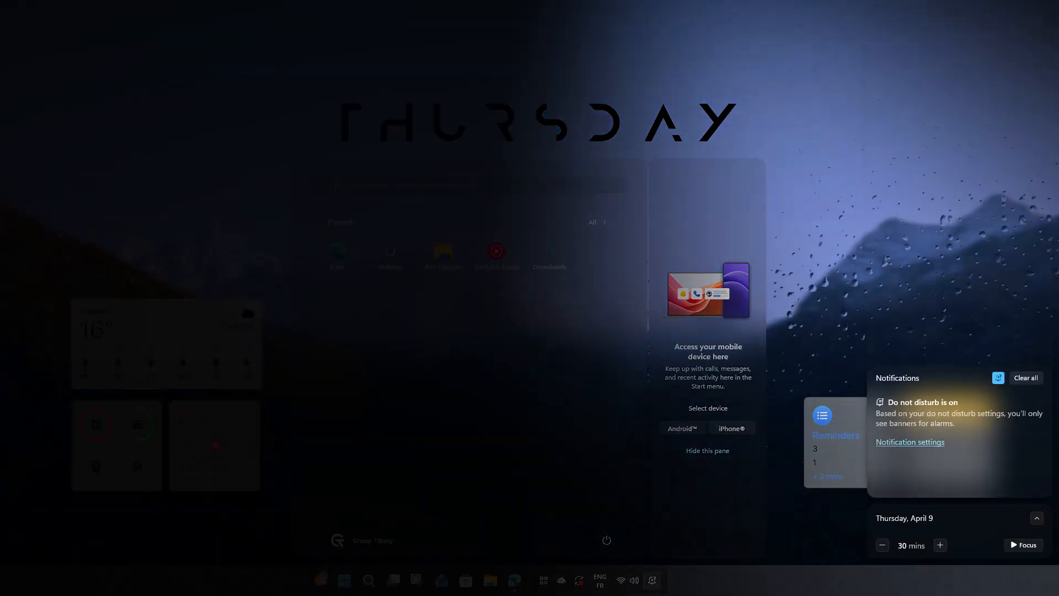
click(1037, 518)
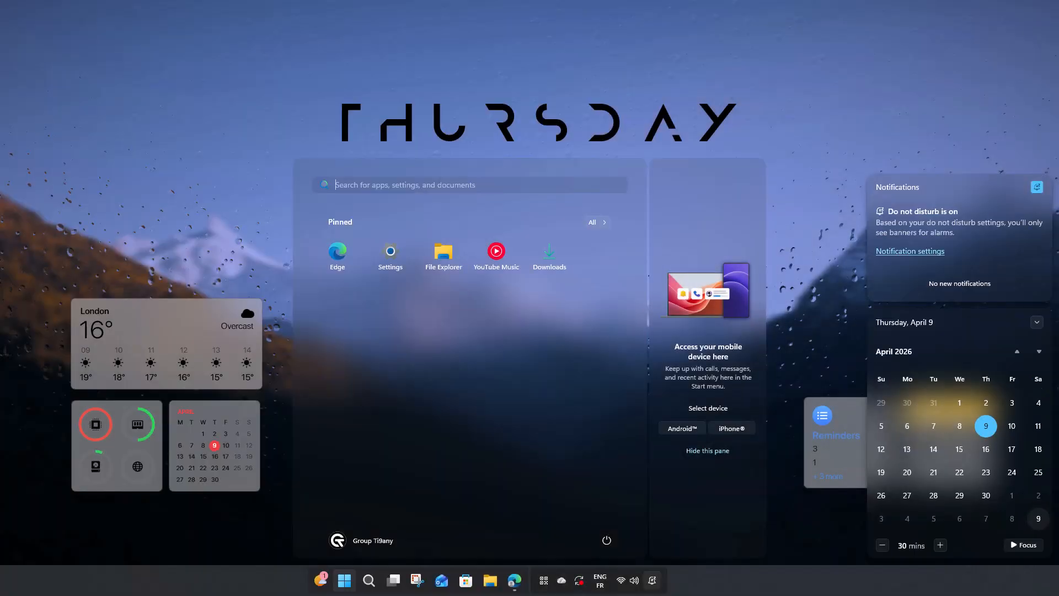
key(super)
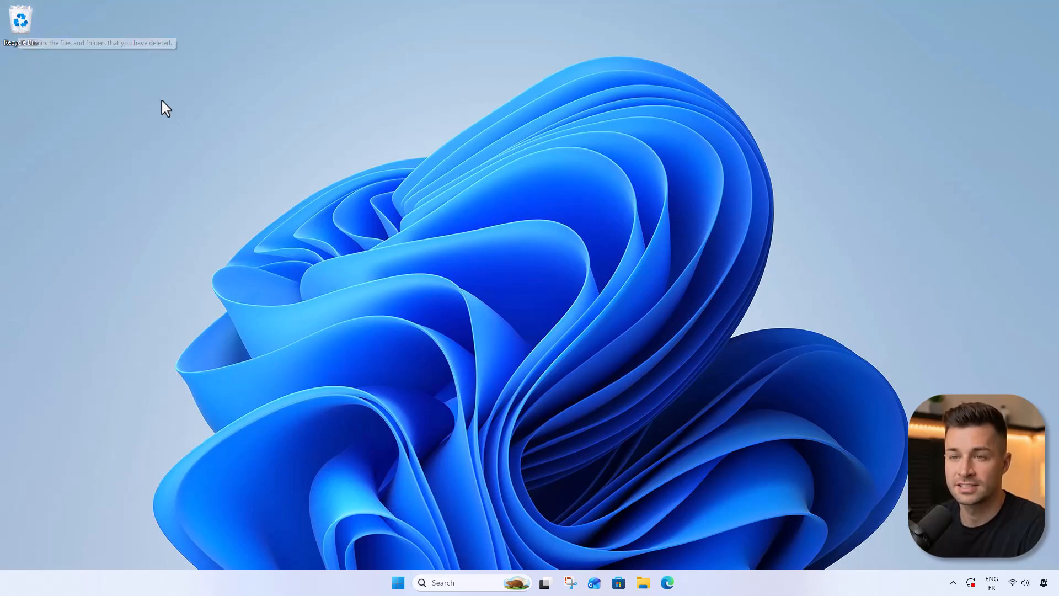
- Set the Windows color mode to Dark in the personalization color settings and close Settings
click(395, 585)
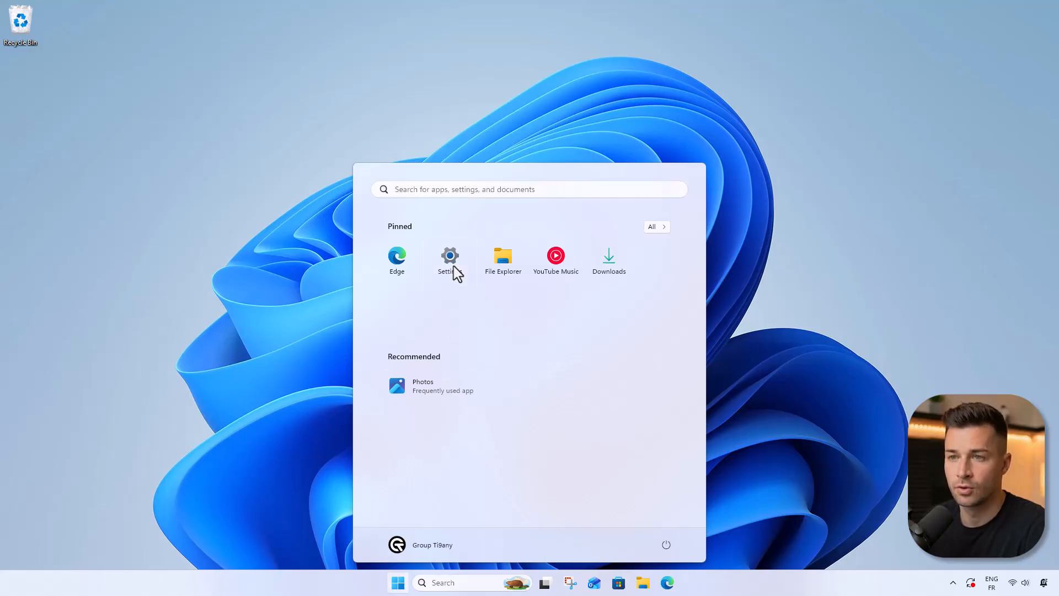
click(450, 259)
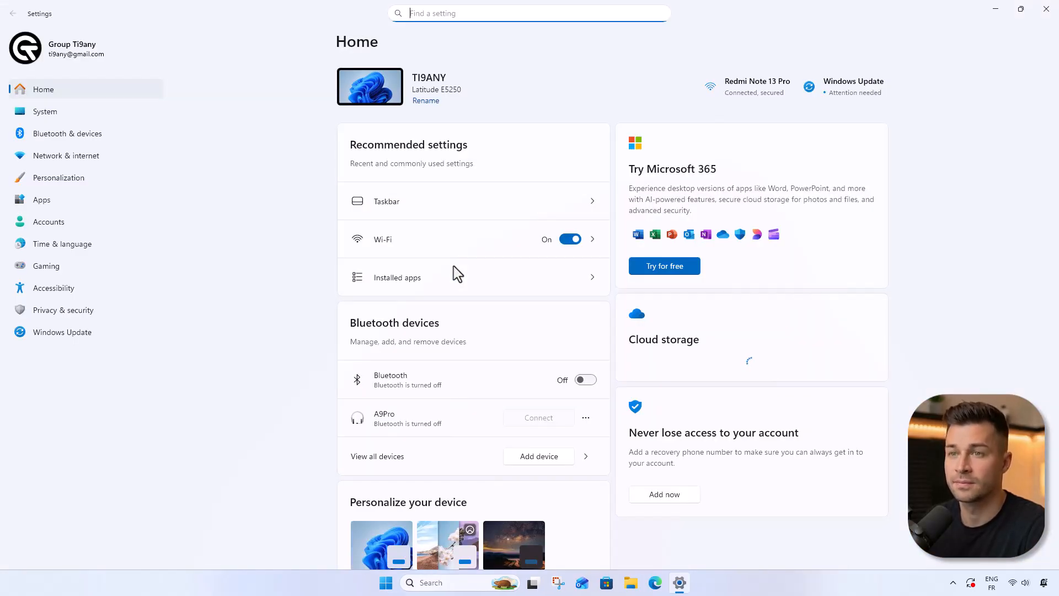
click(74, 180)
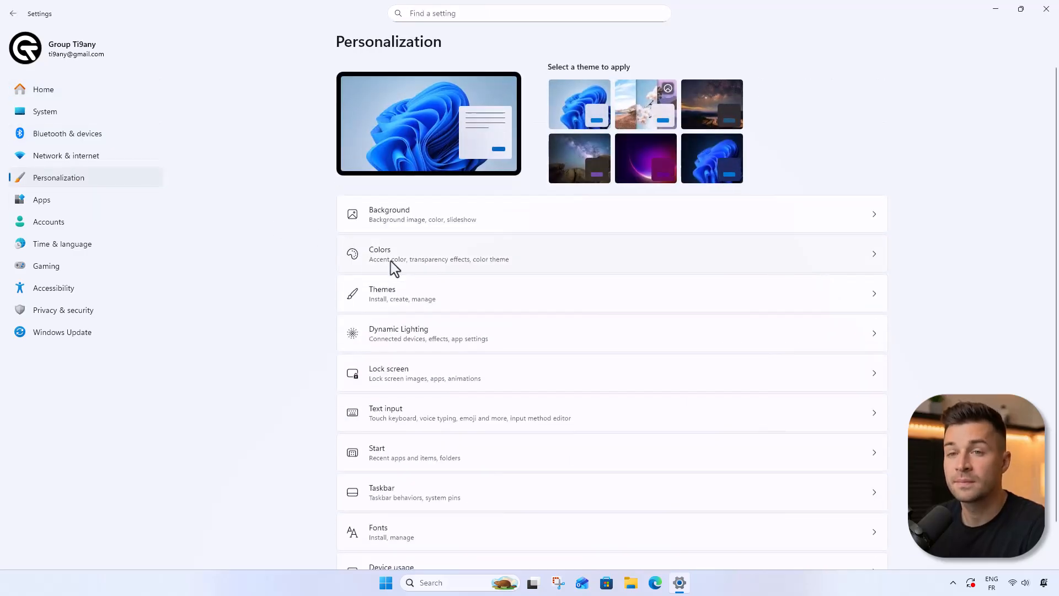
click(394, 266)
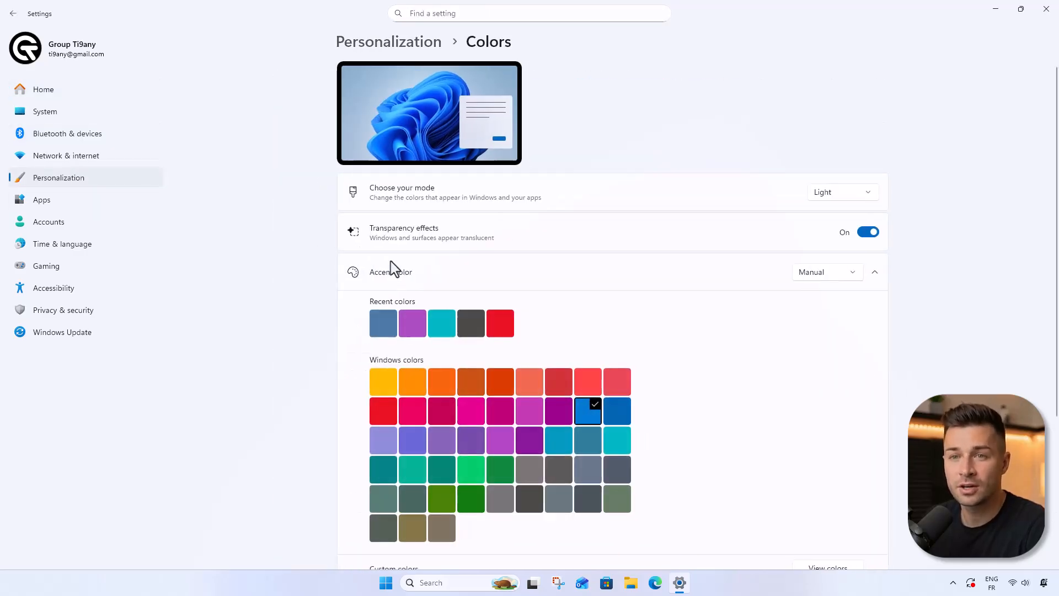
click(830, 193)
click(830, 214)
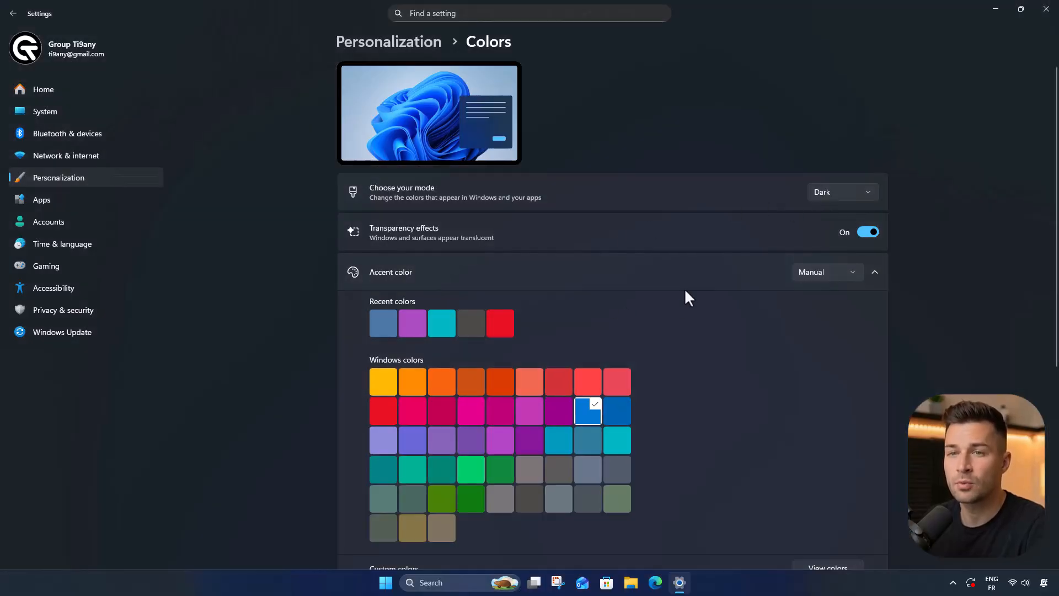
click(1042, 9)
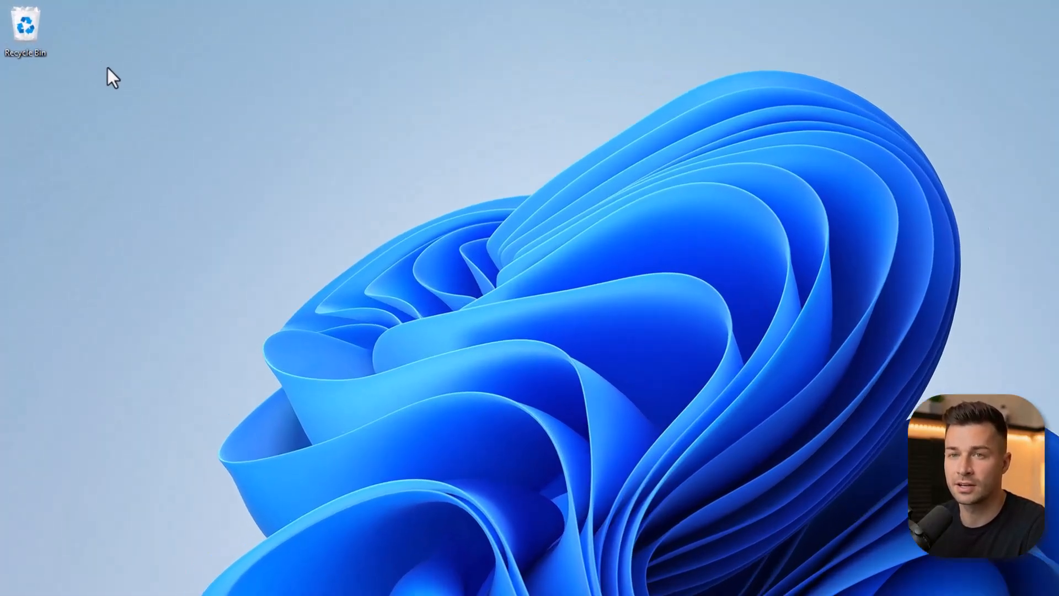
- Hide the desktop icons
right_click(92, 59)
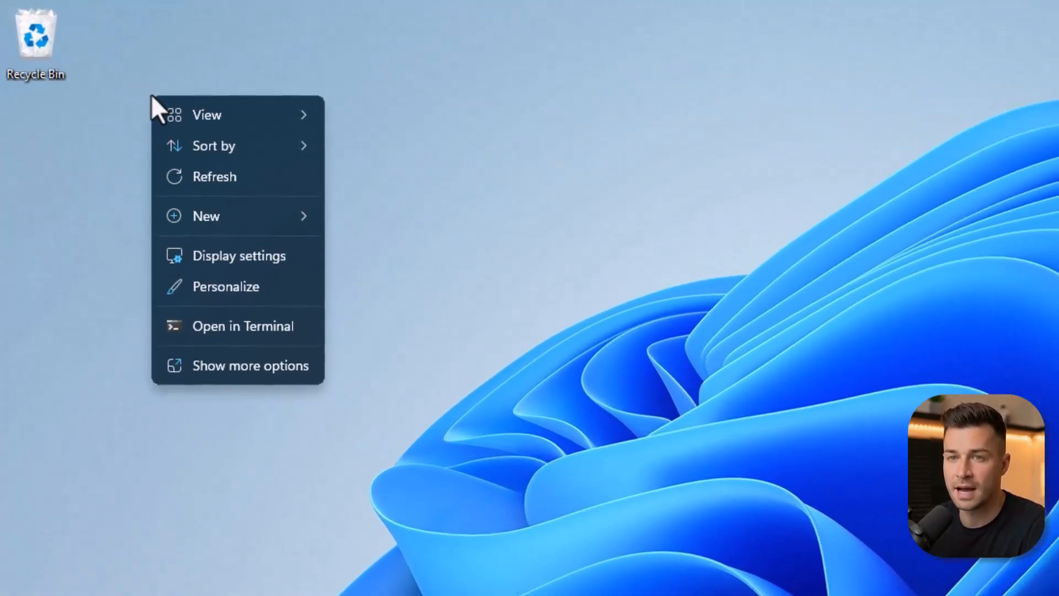
mouse_move(255, 118)
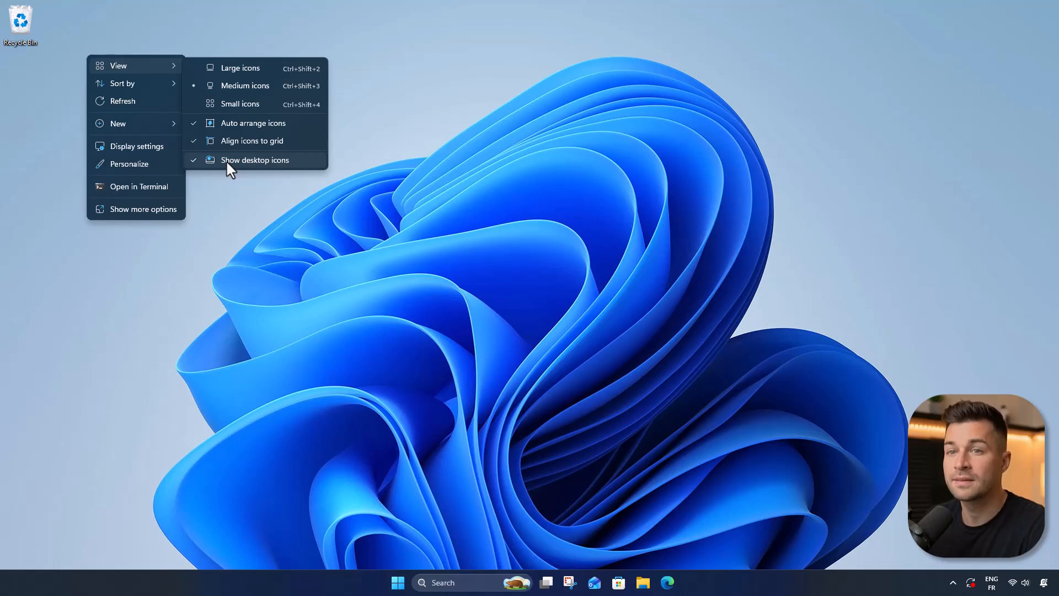
click(226, 160)
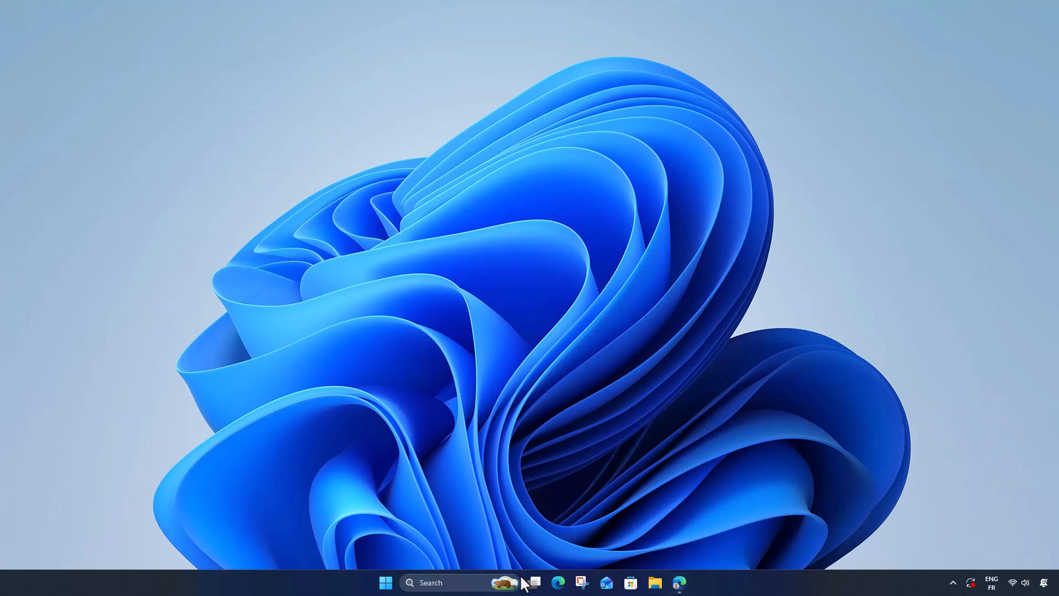
- Download windhawk_setup.exe from the windhawk.net page in the browser and launch it
click(680, 585)
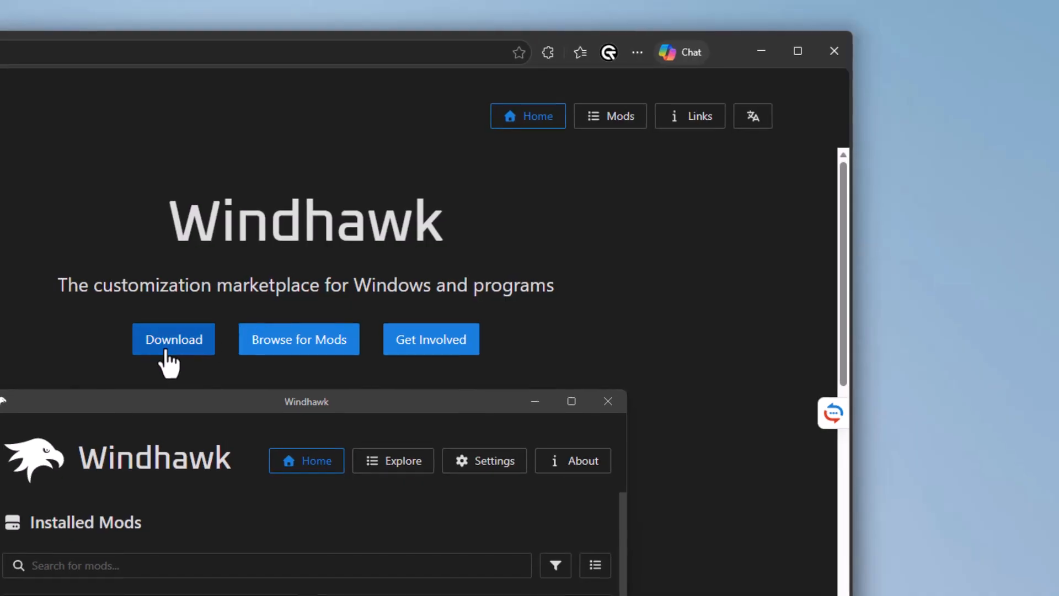
click(167, 356)
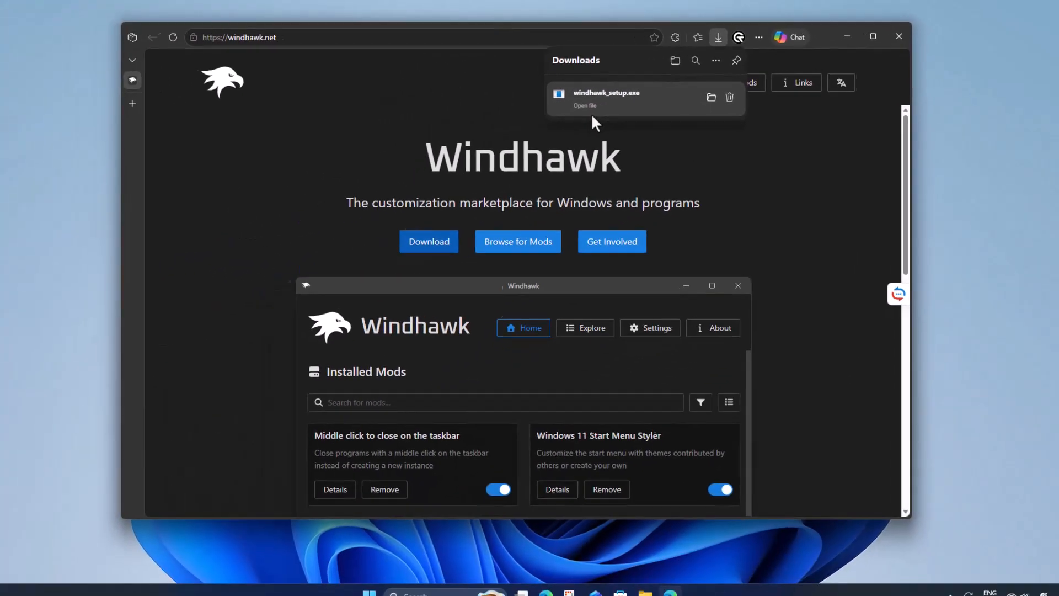
click(593, 105)
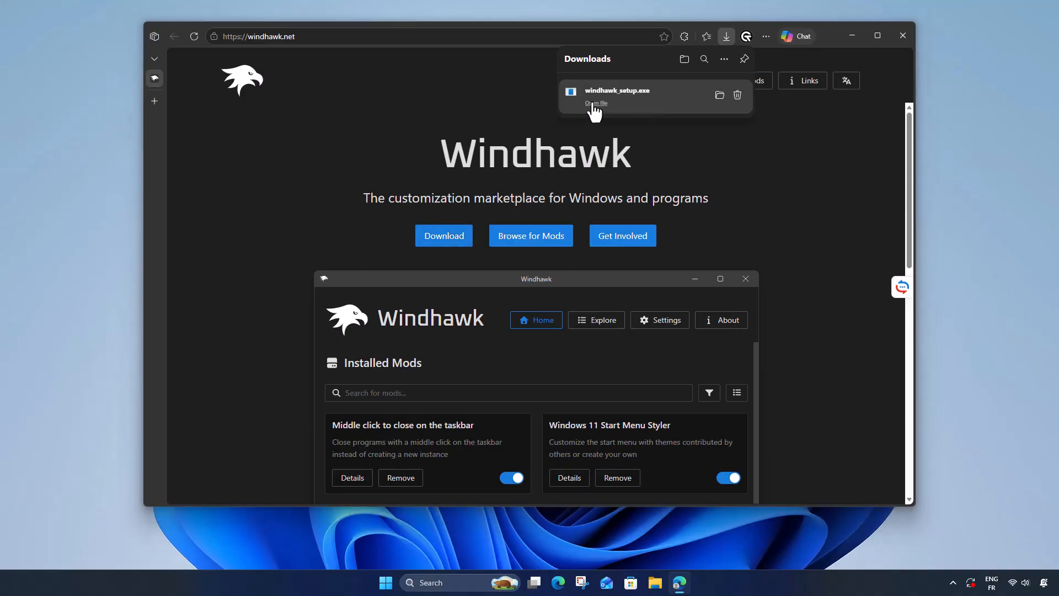
- Minimize the browser and run the Windhawk v1.7.3 setup through to install the program
click(850, 39)
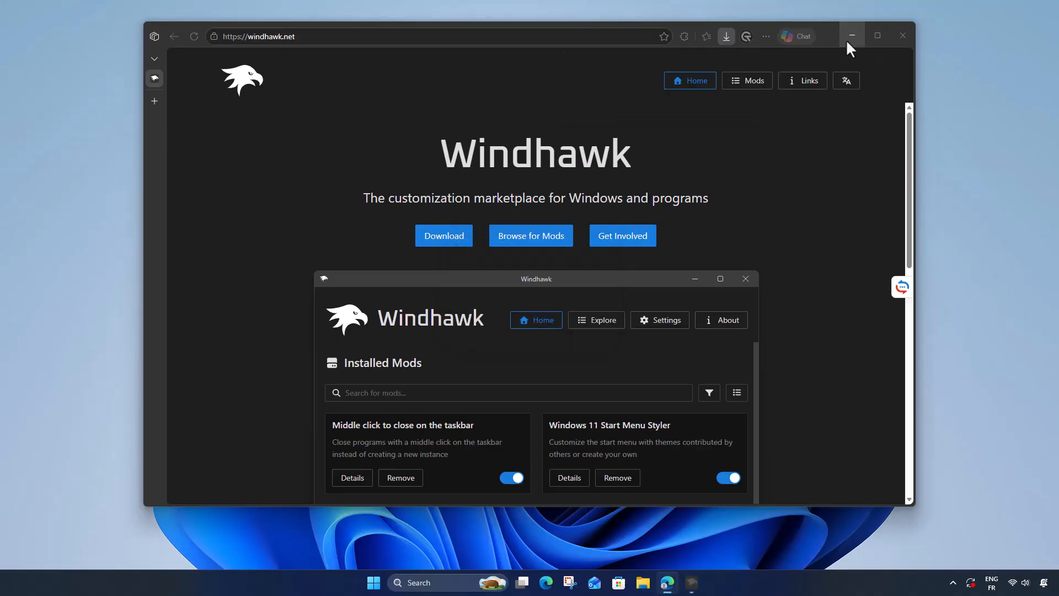
click(533, 315)
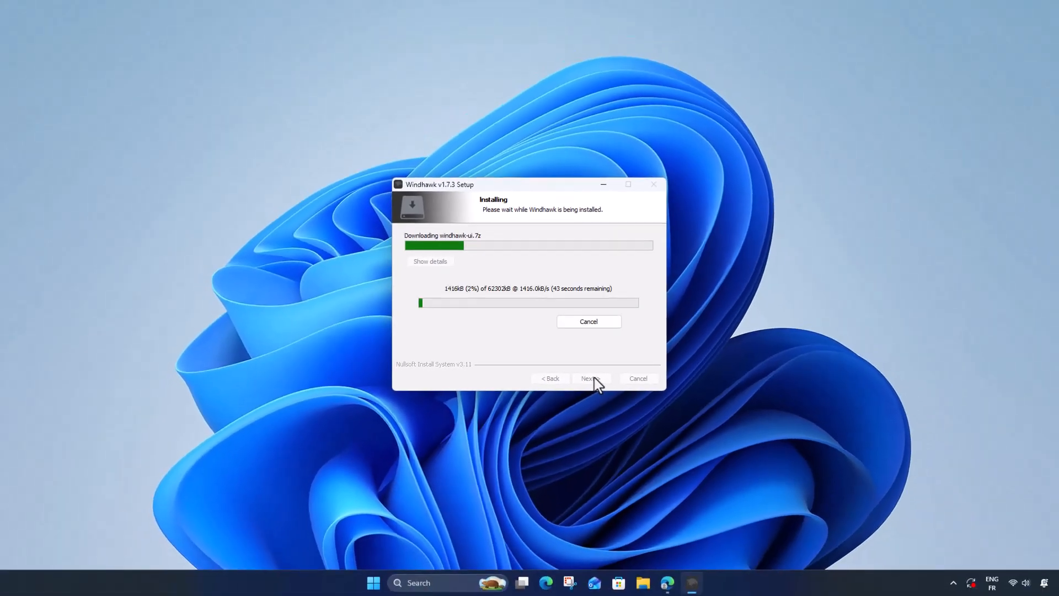
click(594, 378)
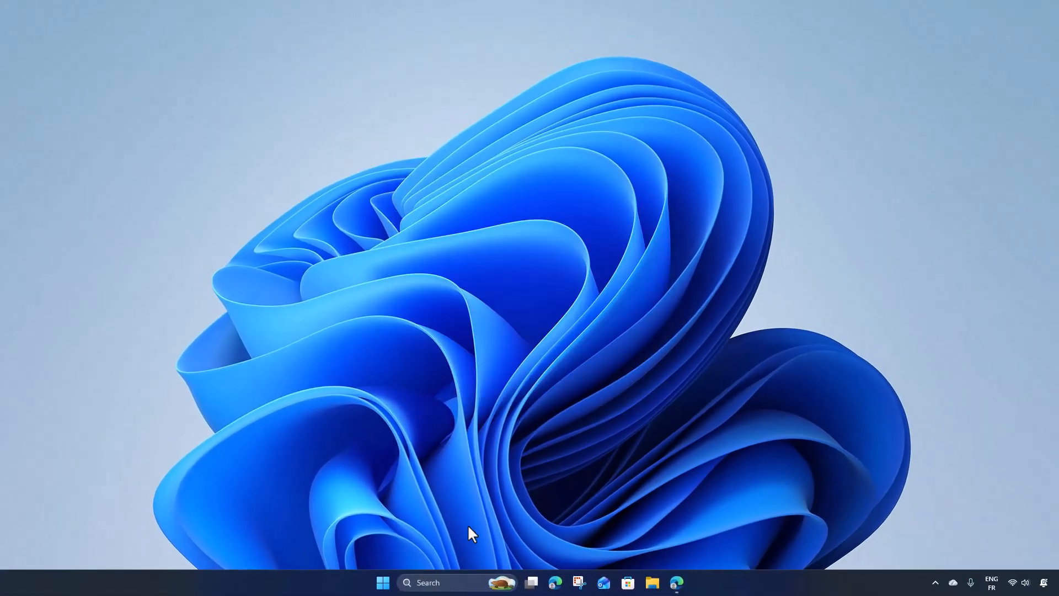
- Search Windows for "windhawk" and open the Windhawk app
click(426, 585)
text(windh)
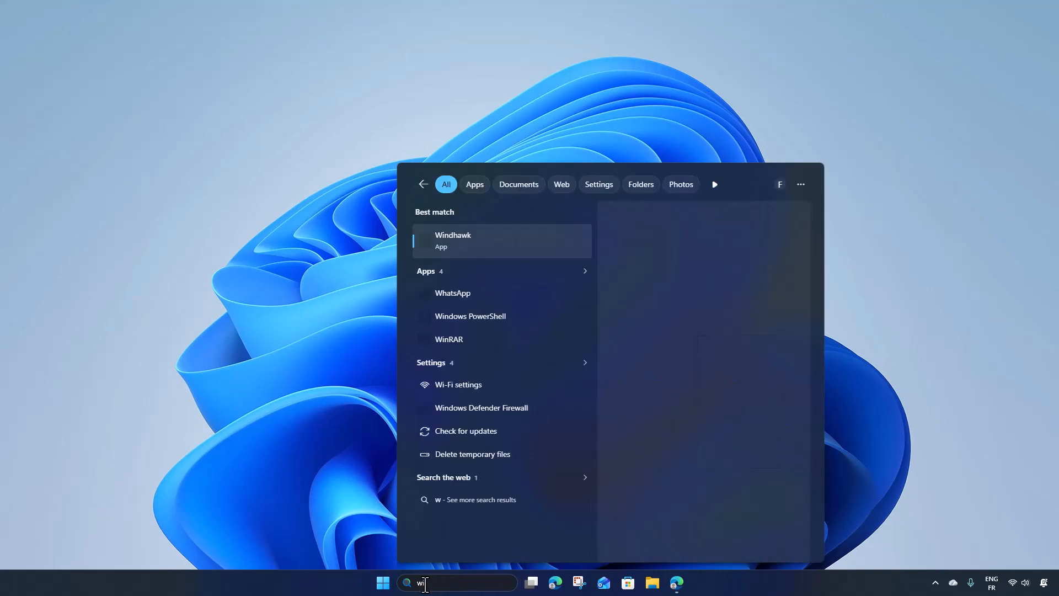
text(awk)
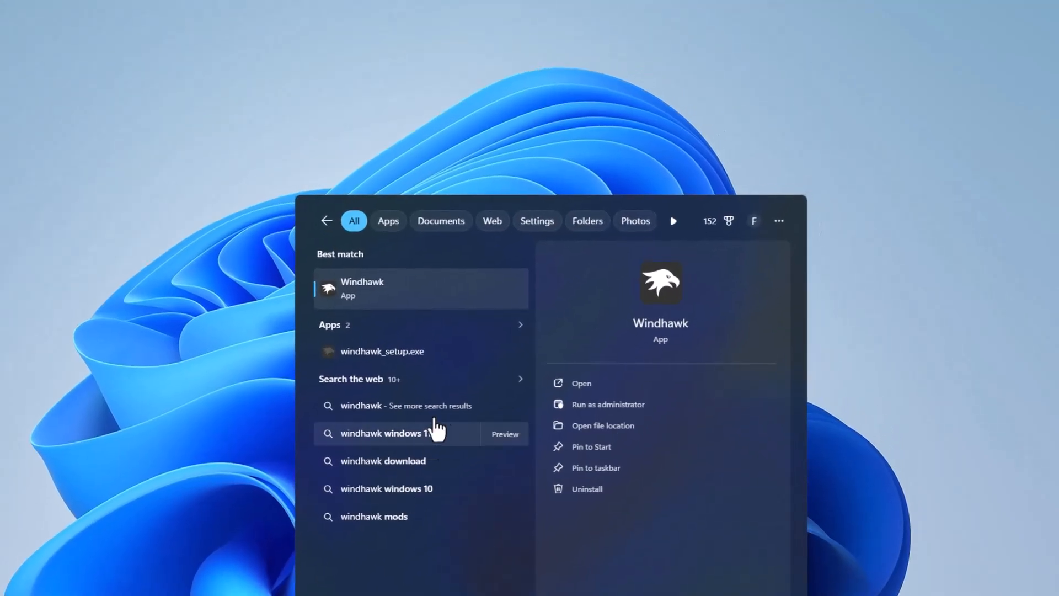
click(448, 298)
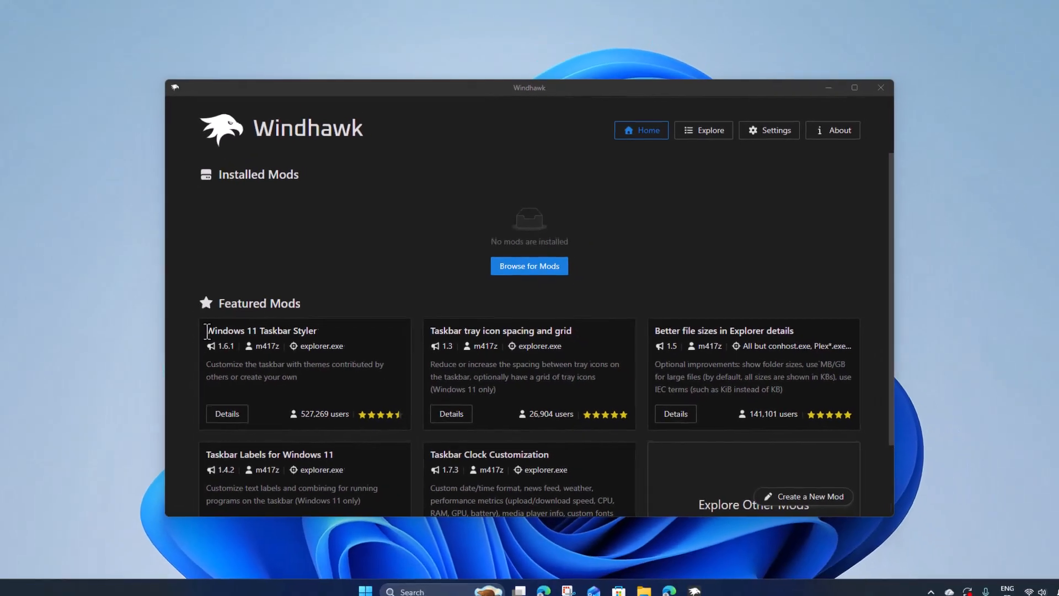
- Copy the featured mod title "Windows 11 Taskbar Styler" and search the full mod catalogue for it
drag(207, 331, 321, 335)
key(ctrl+c)
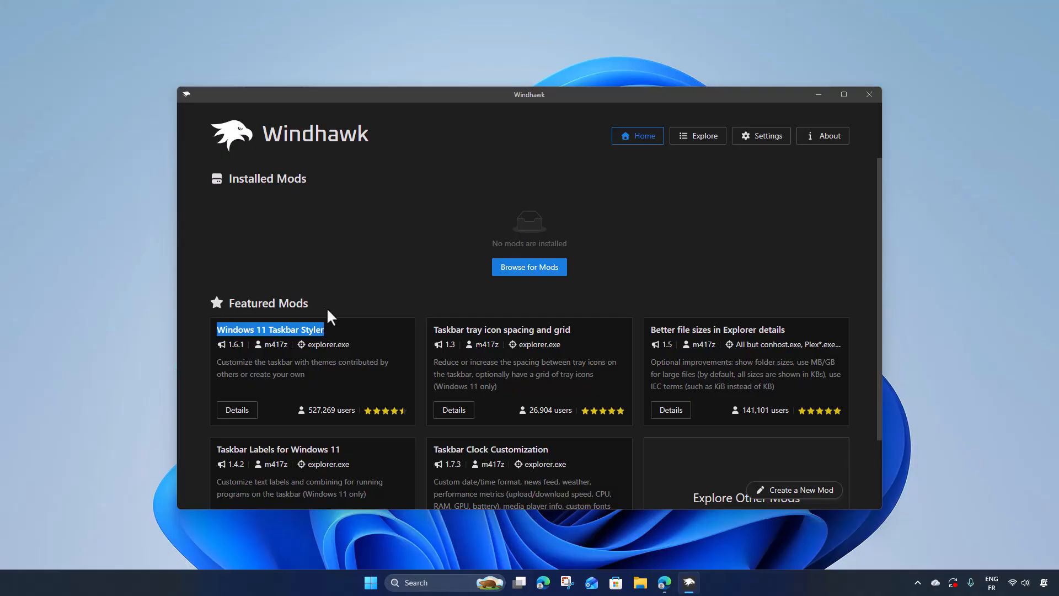
click(693, 139)
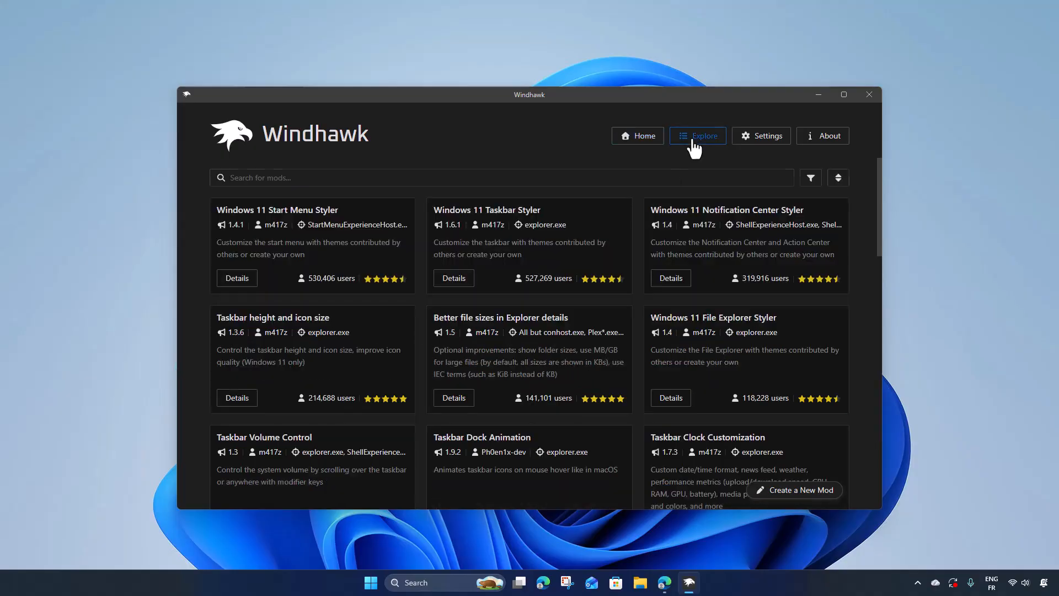
click(276, 178)
key(ctrl+v)
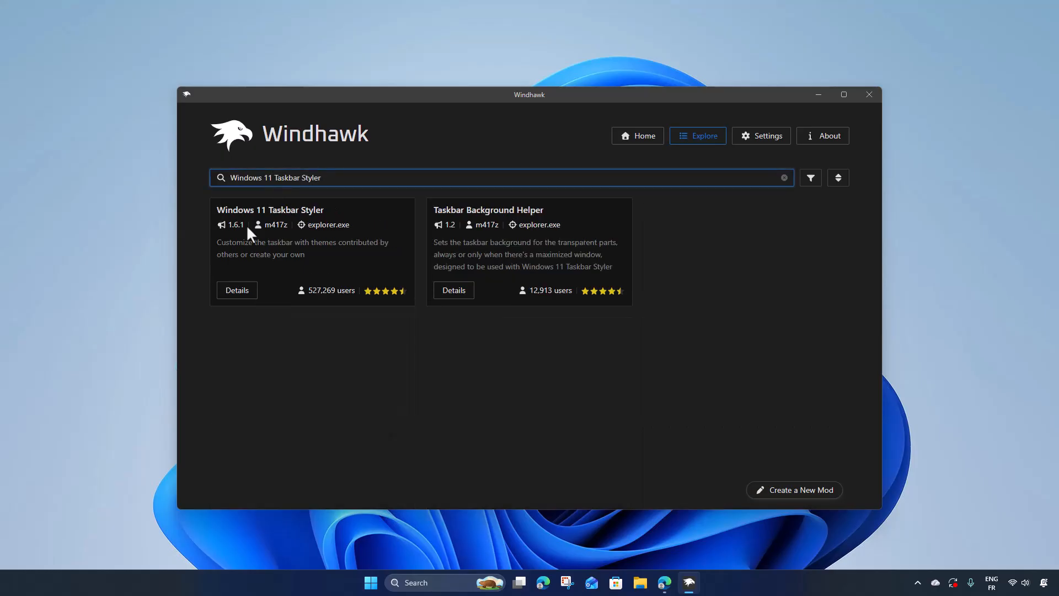
- Install the Windows 11 Taskbar Styler mod from its details page, accepting the risk
click(242, 295)
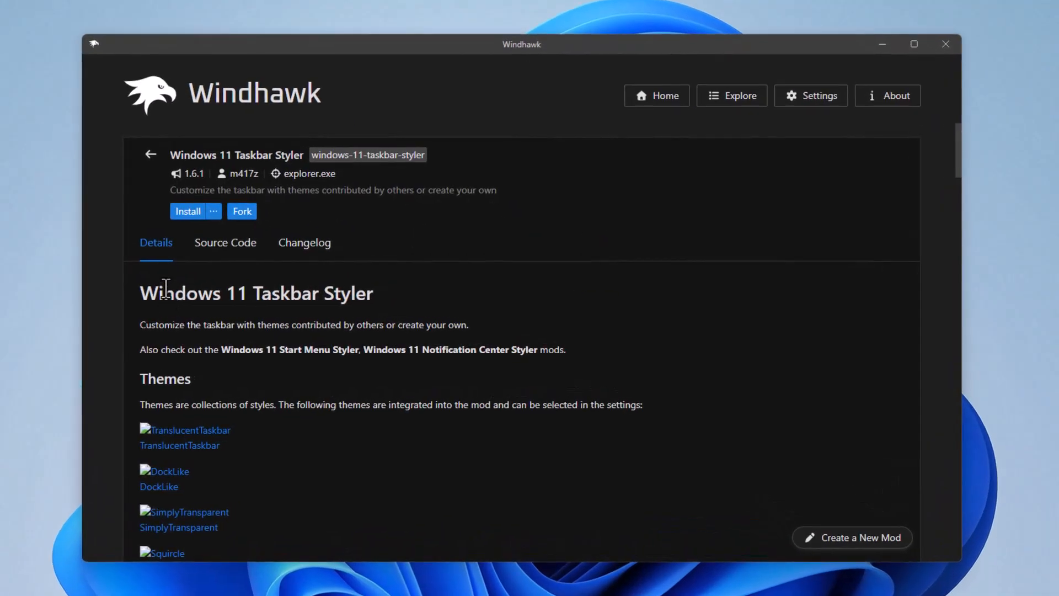
click(184, 213)
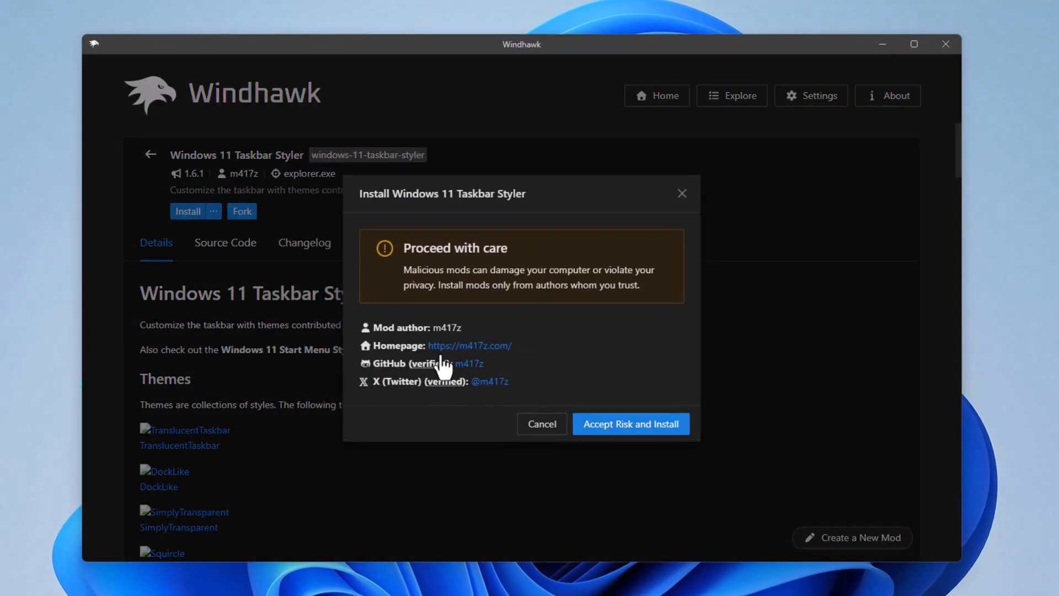
click(612, 434)
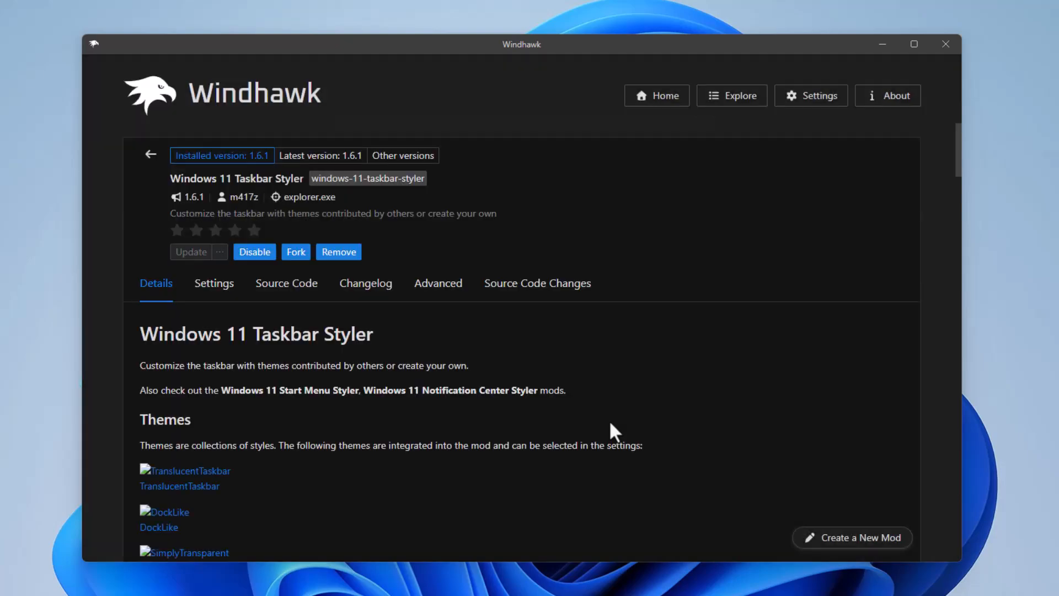
- Set the Windows 11 Taskbar Styler theme to TaskbarXII and save the mod settings
click(198, 290)
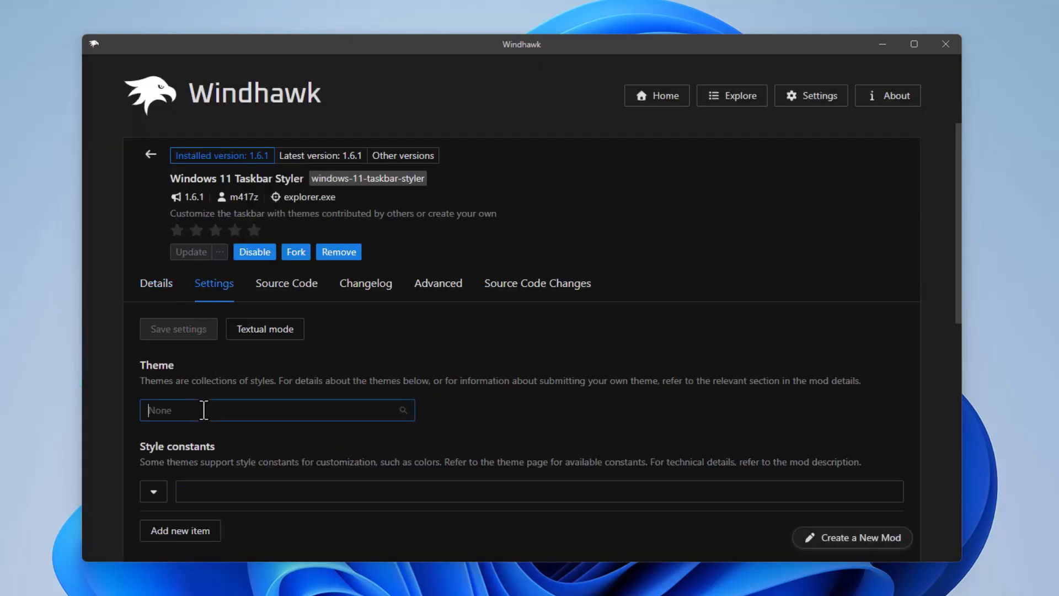
drag(412, 251, 367, 326)
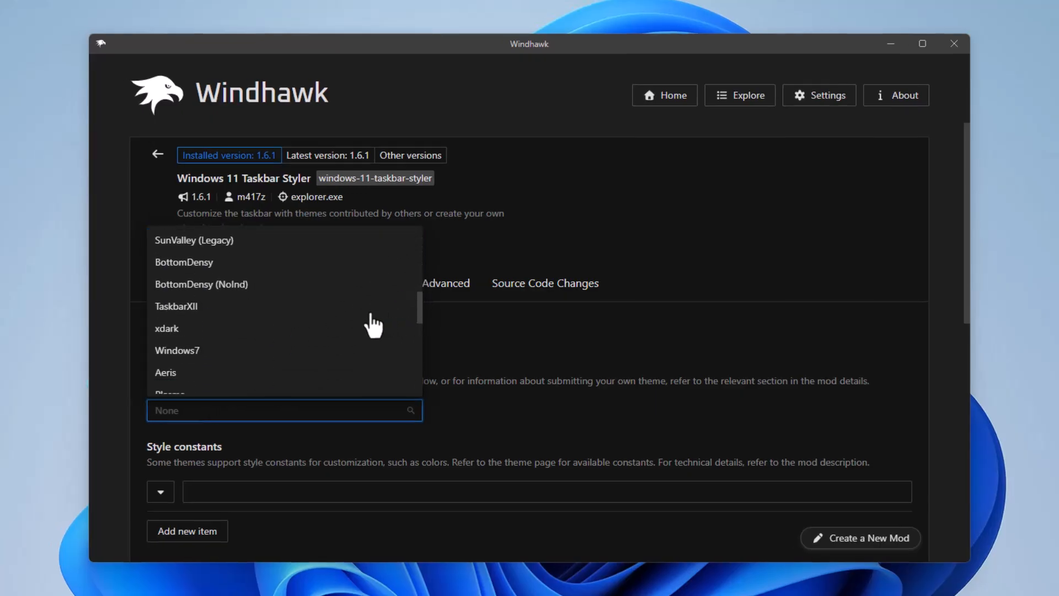
click(290, 307)
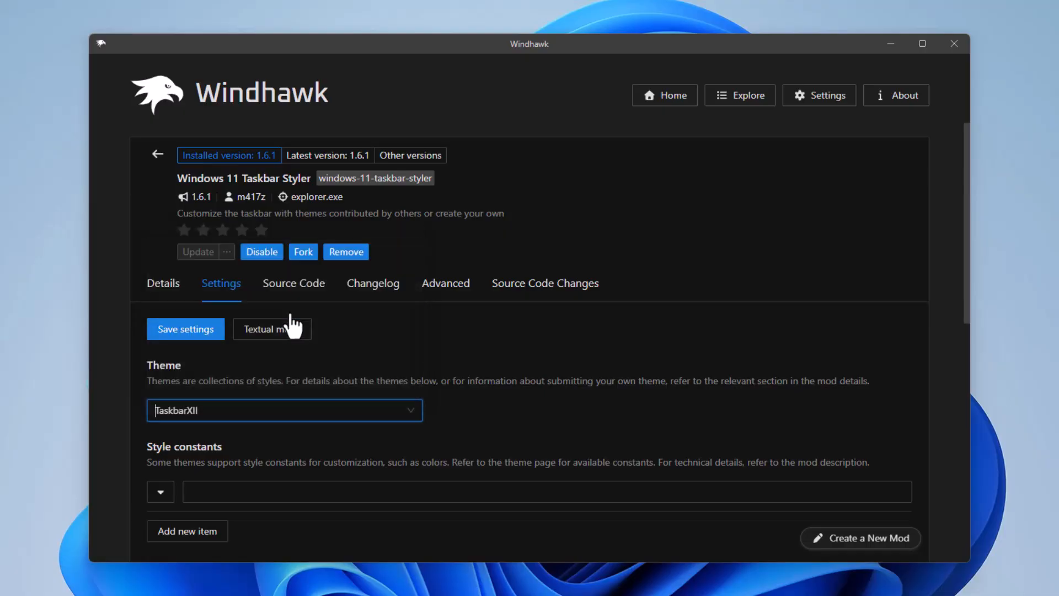
click(190, 333)
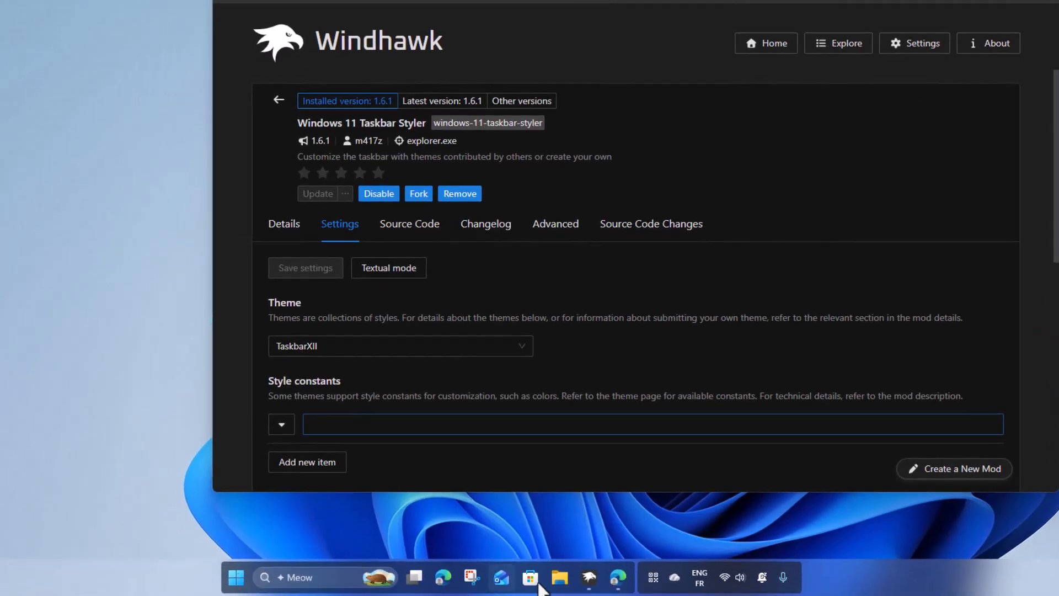
- Check the hidden tray icons in the restyled taskbar and return to the Windhawk home page
click(653, 578)
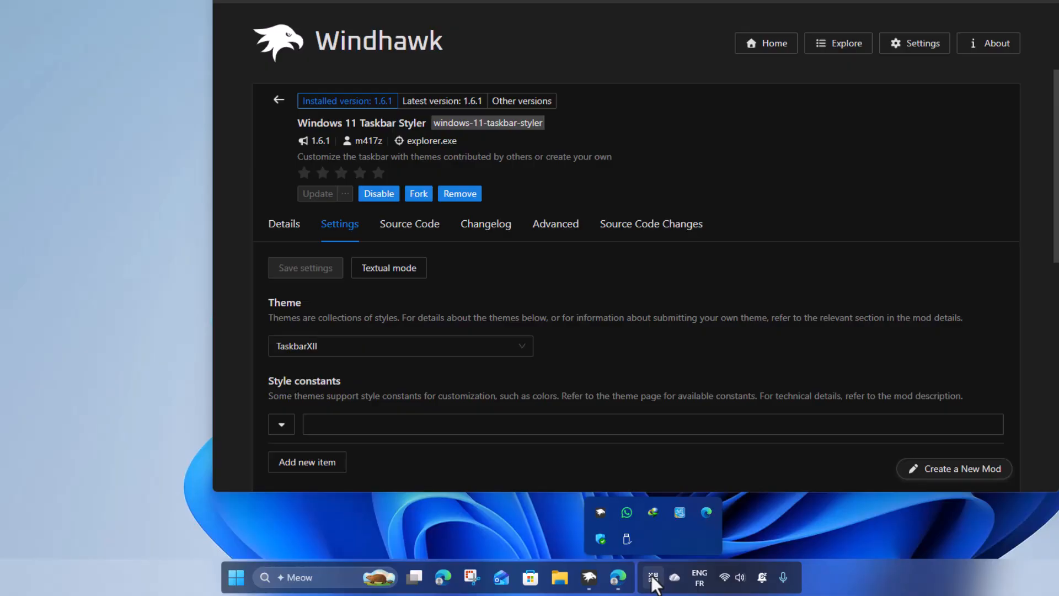
click(653, 577)
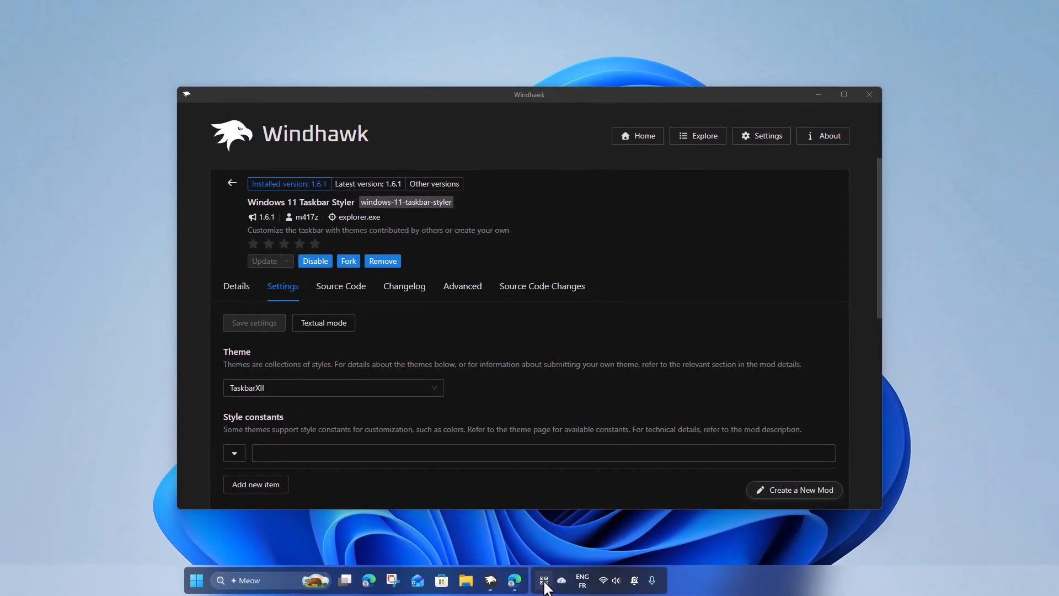
click(643, 140)
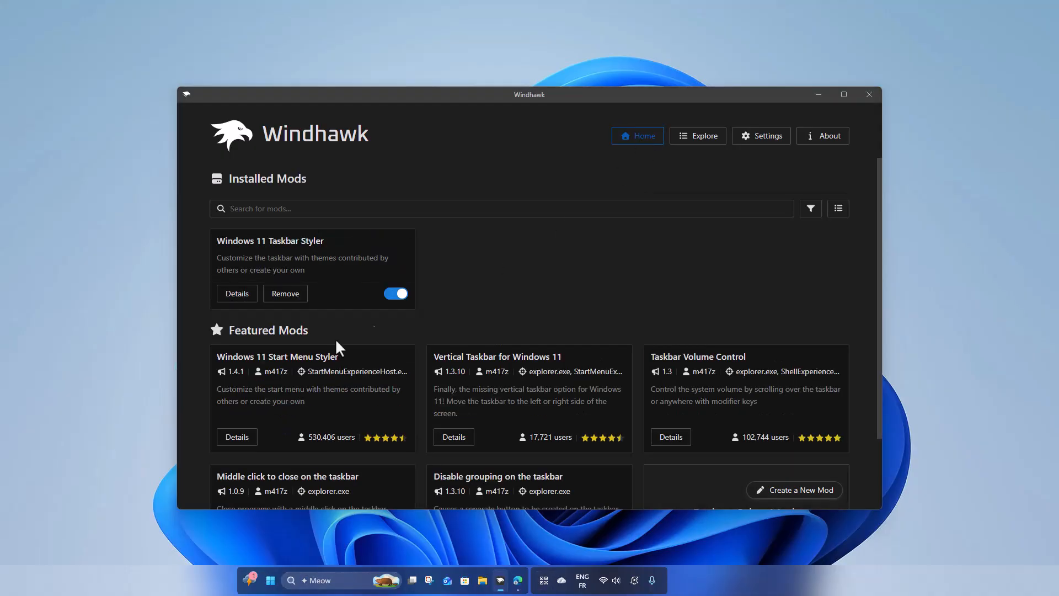
- Install the Windows 11 Start Menu Styler mod from its details page, accepting the risk
click(230, 441)
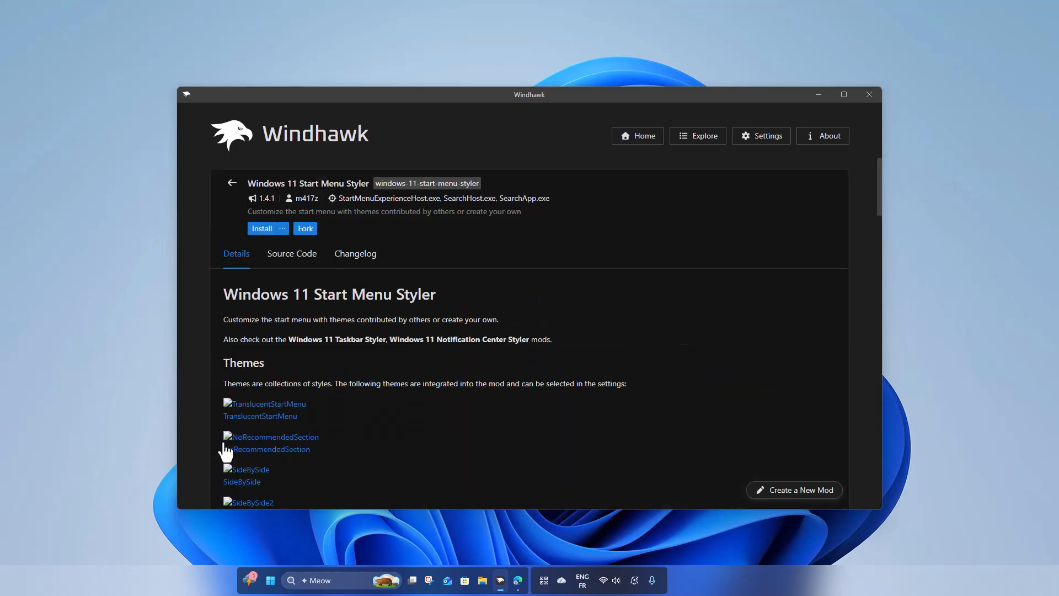
click(257, 228)
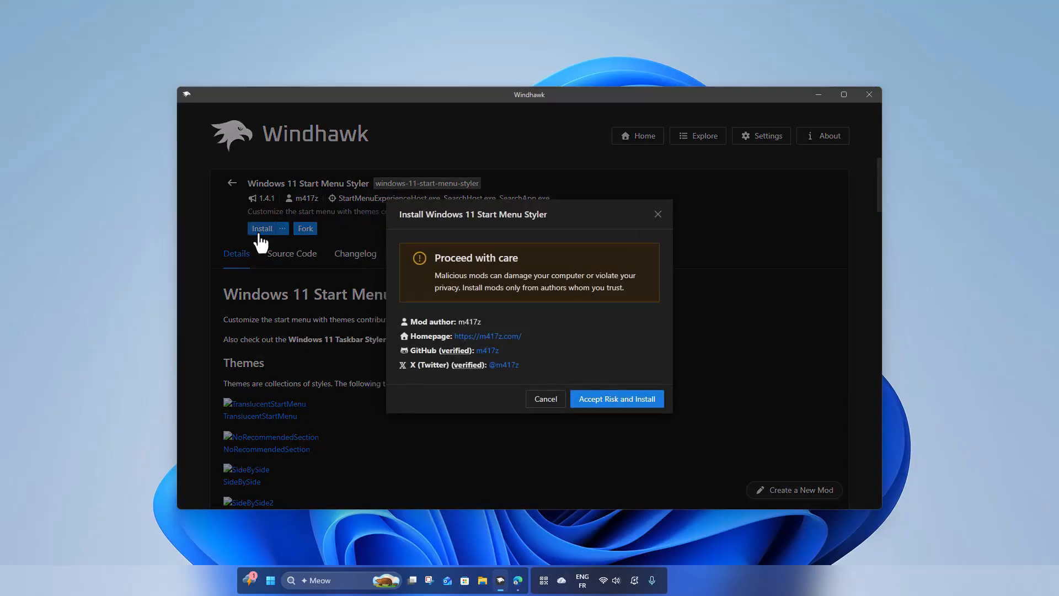
click(602, 400)
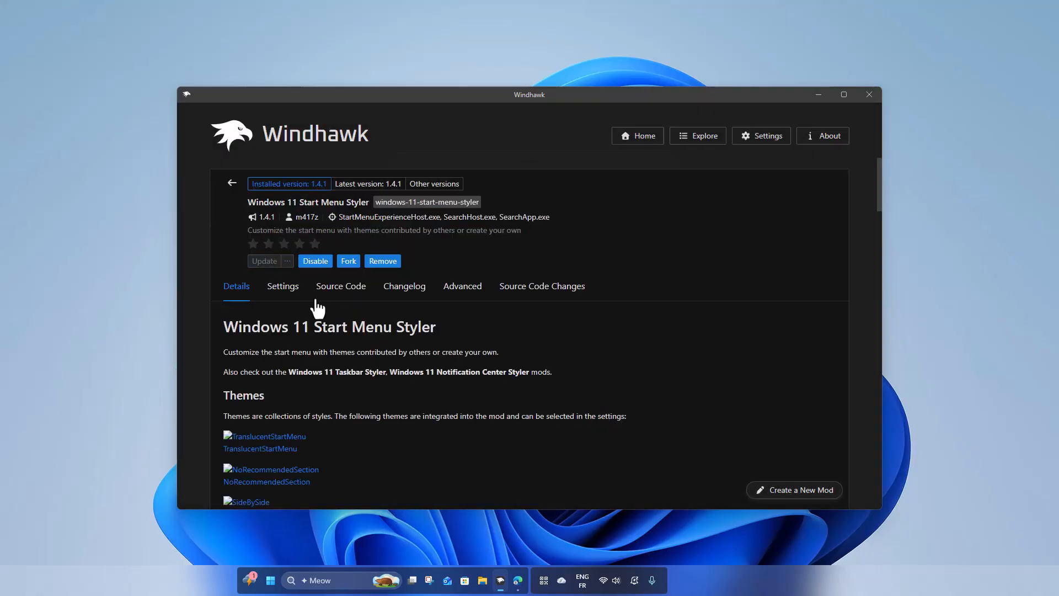
- Set the Start Menu Styler theme to TranslucentStartMenu, choose "Disable new layout but keep Phone Link", and save the mod settings
click(287, 288)
click(379, 392)
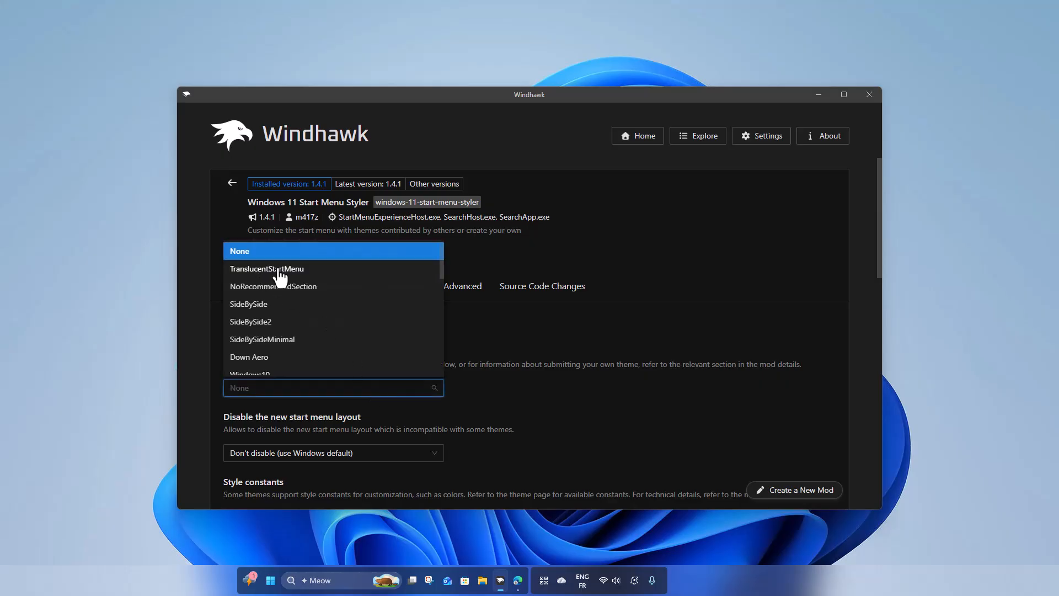
click(327, 270)
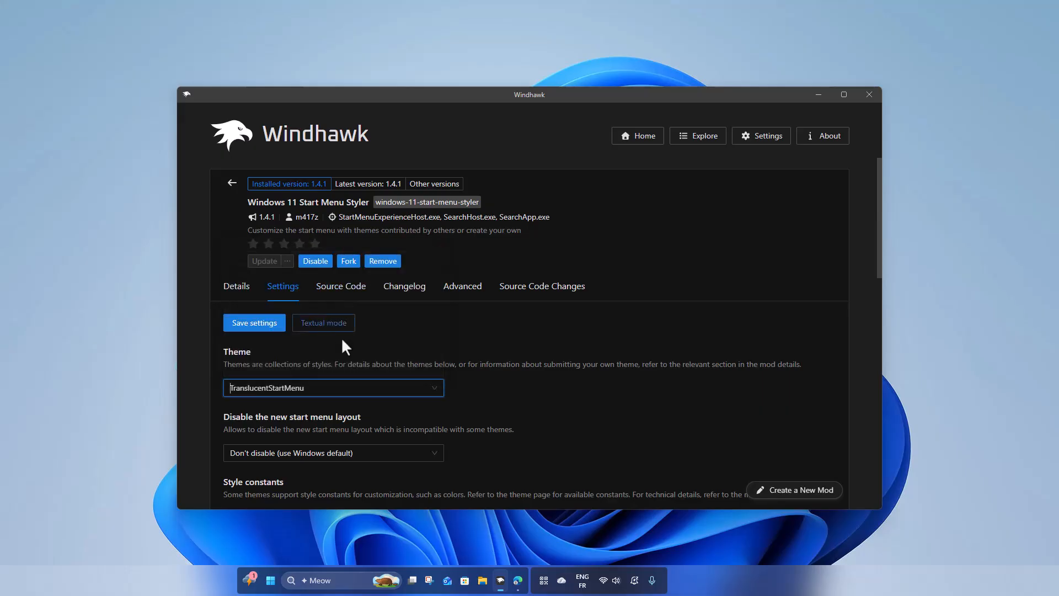
click(279, 453)
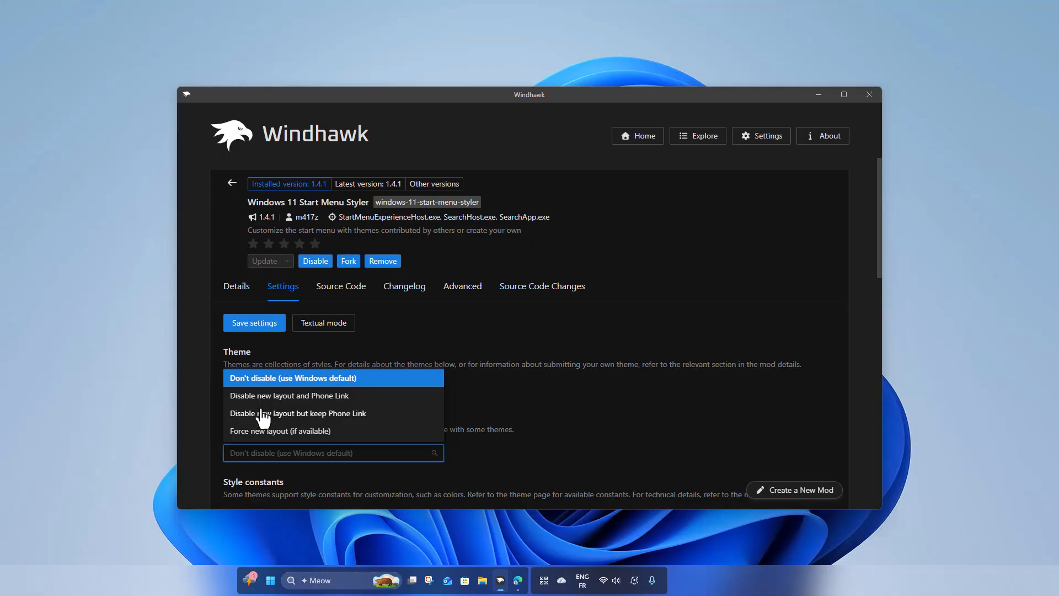
click(298, 415)
click(263, 326)
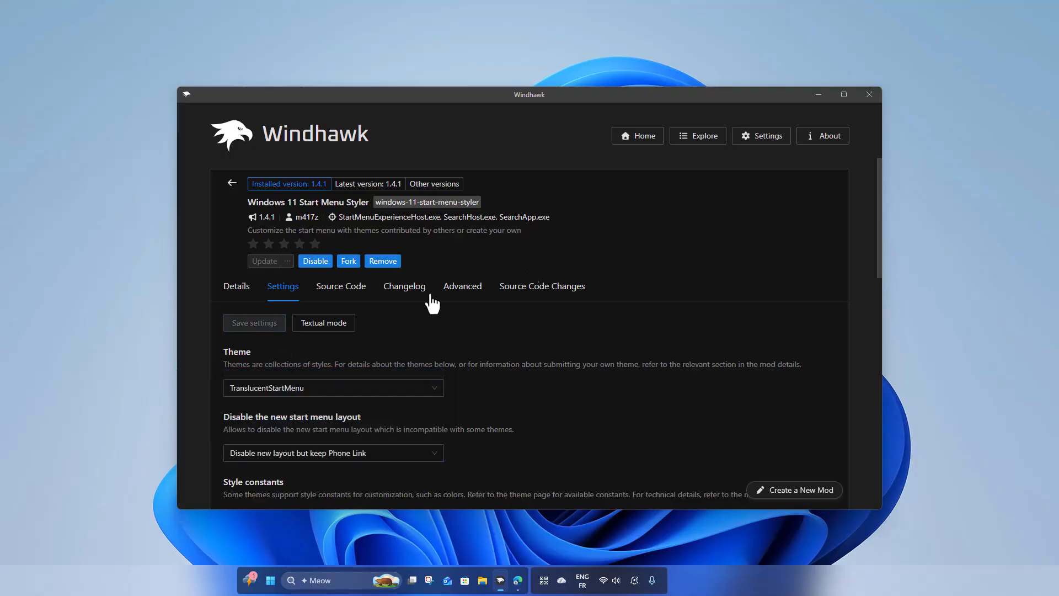
- Minimize Windhawk and check the look of the Start menu and the notification center on the desktop
click(819, 96)
click(271, 580)
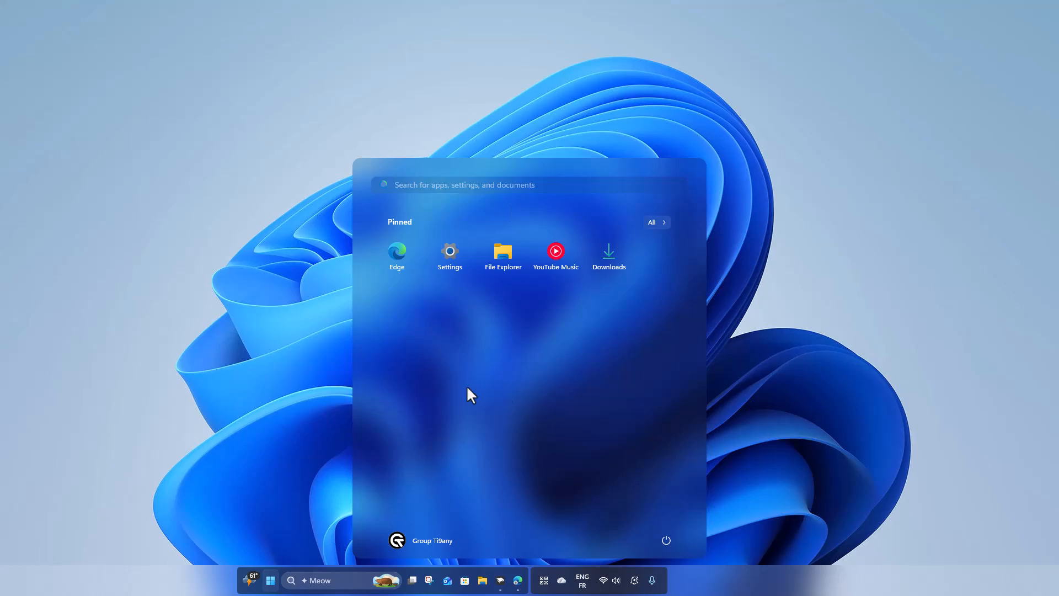
click(632, 579)
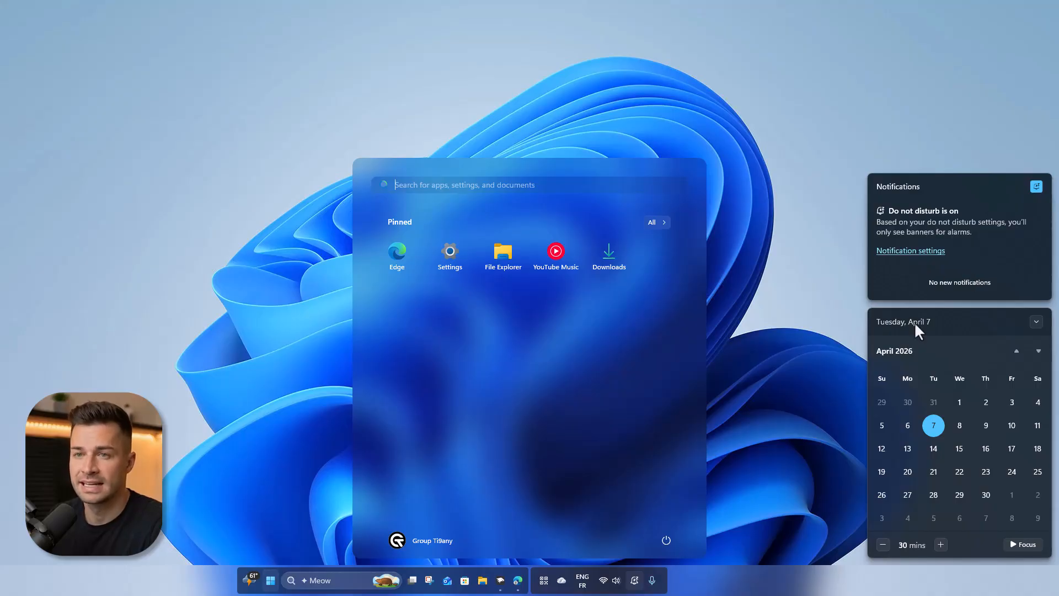
click(761, 520)
- Return to Windhawk and search the full mod catalogue for "Windows 11 Notification Center Styler"
click(501, 580)
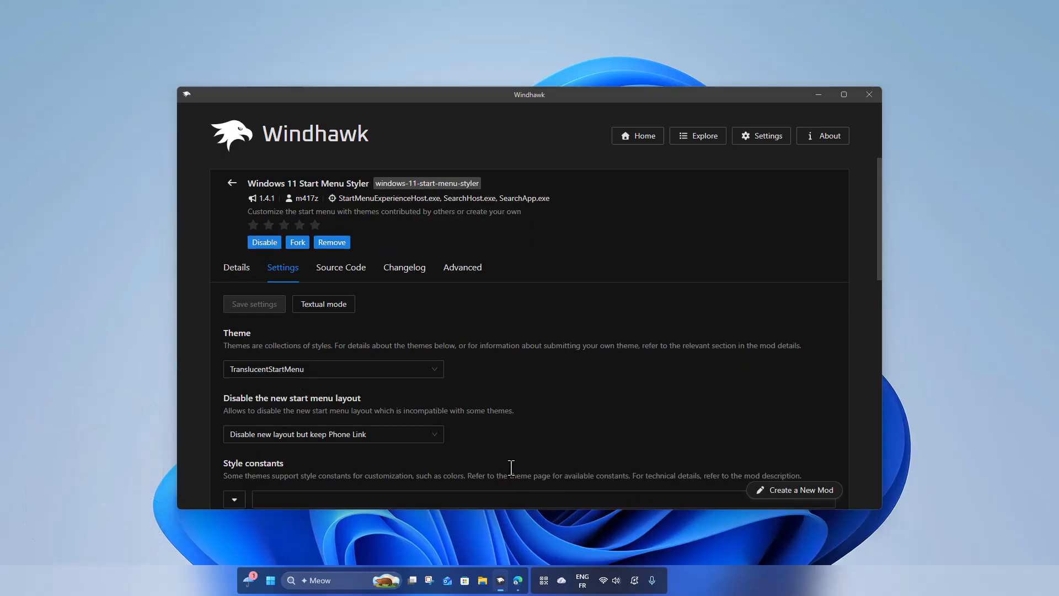
click(680, 139)
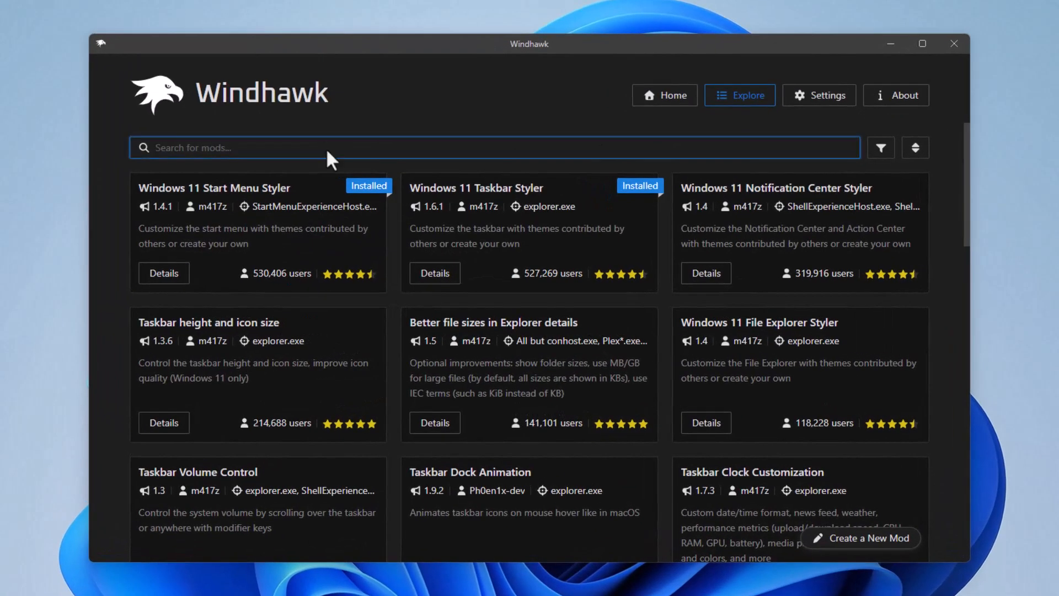
right_click(326, 148)
click(348, 208)
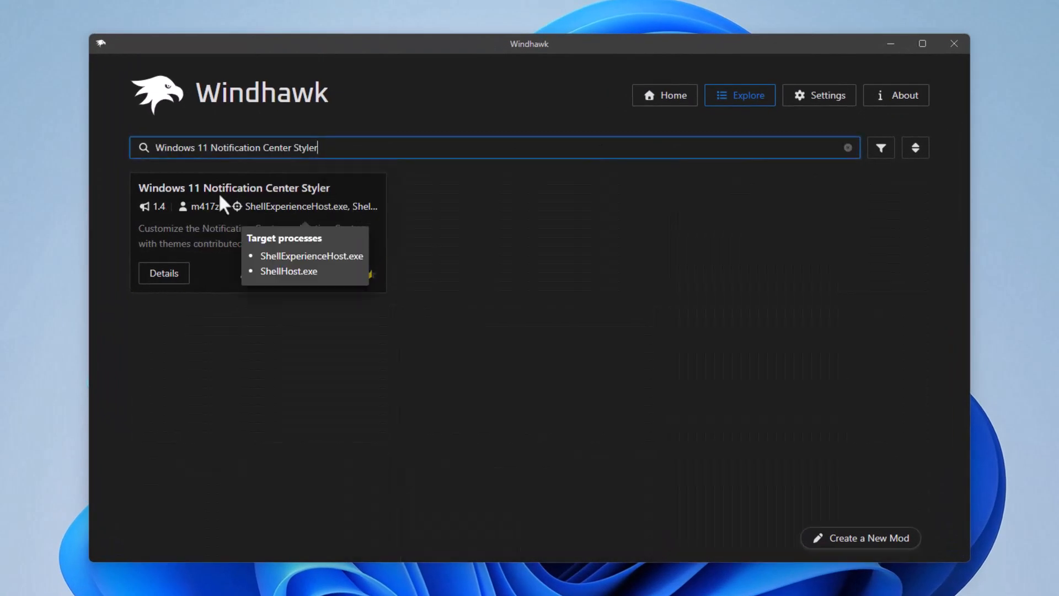
drag(139, 186, 332, 192)
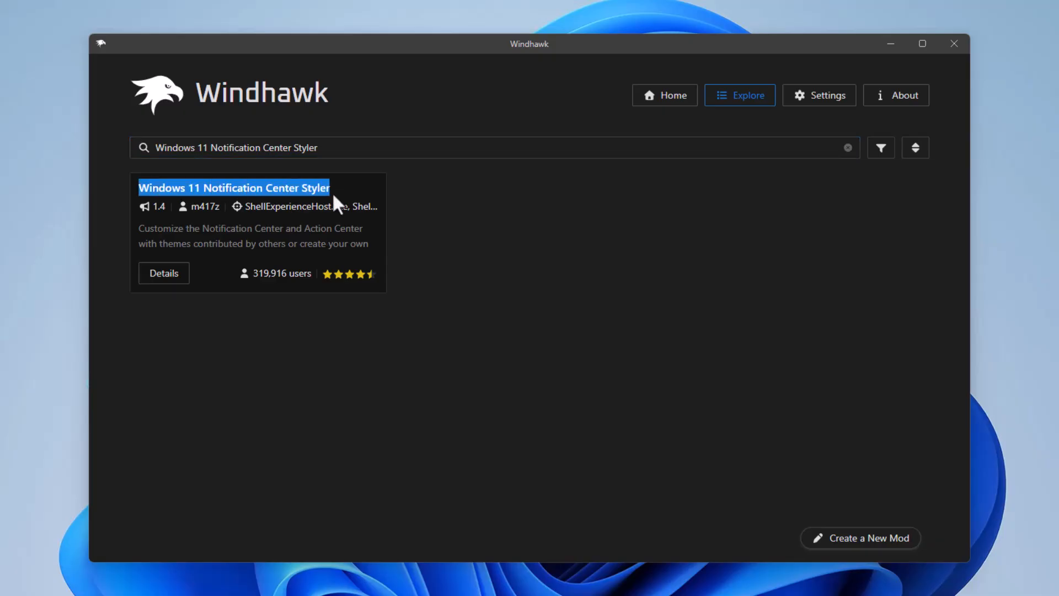
- Install the Windows 11 Notification Center Styler mod from its details page, accepting the risk
click(164, 277)
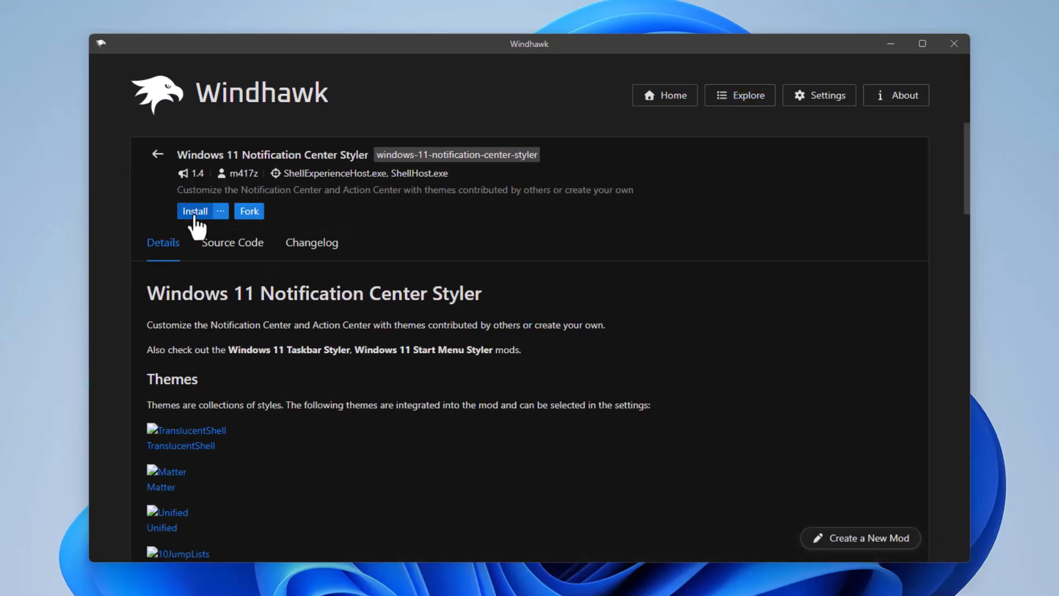
click(195, 213)
click(618, 425)
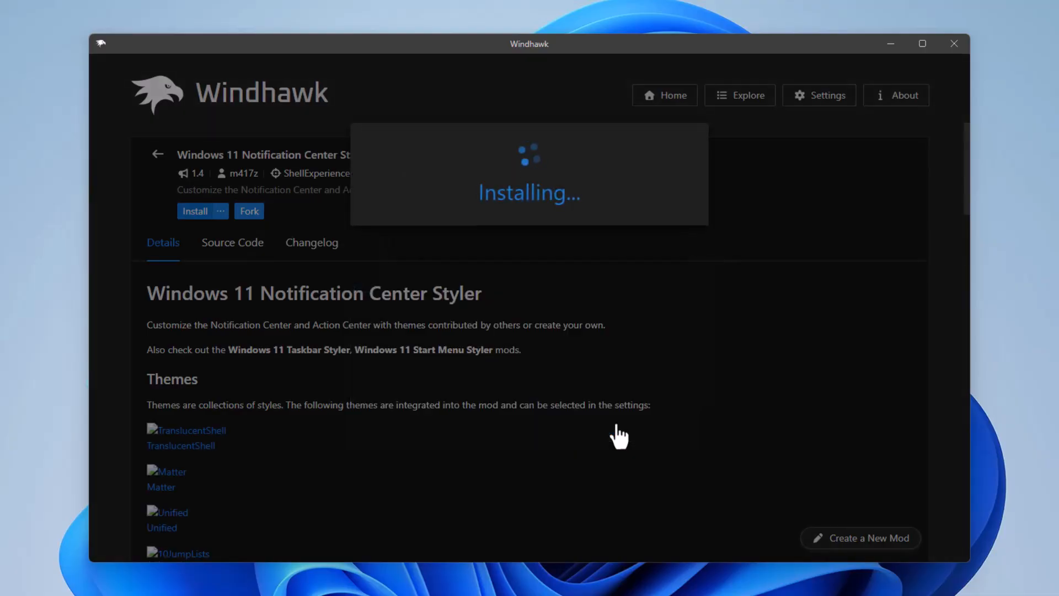
- Set the Notification Center Styler theme to TranslucentShell, save the mod settings, and check the notification center on the desktop
click(225, 295)
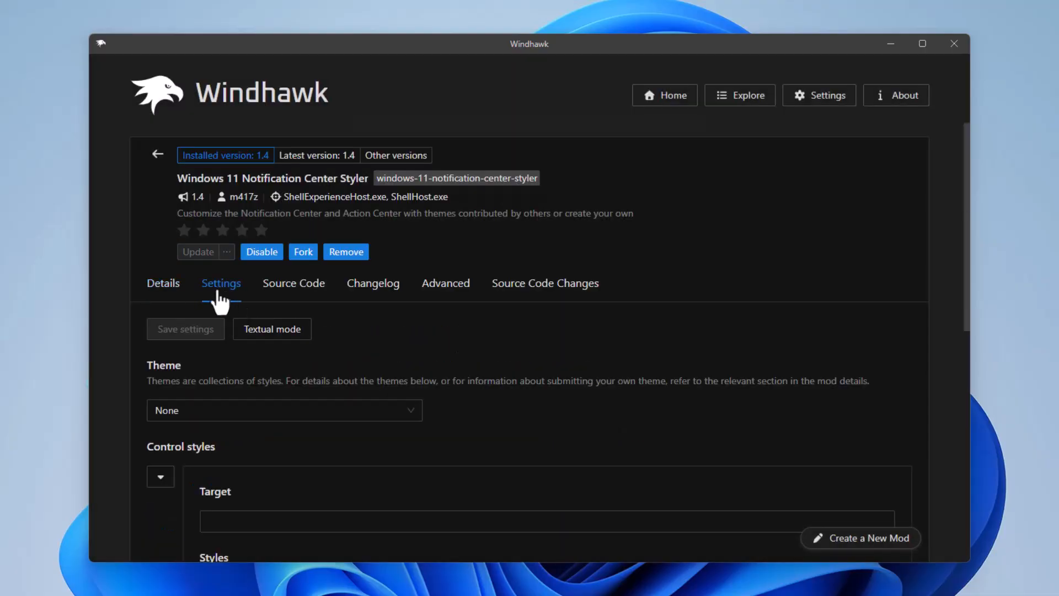
click(290, 410)
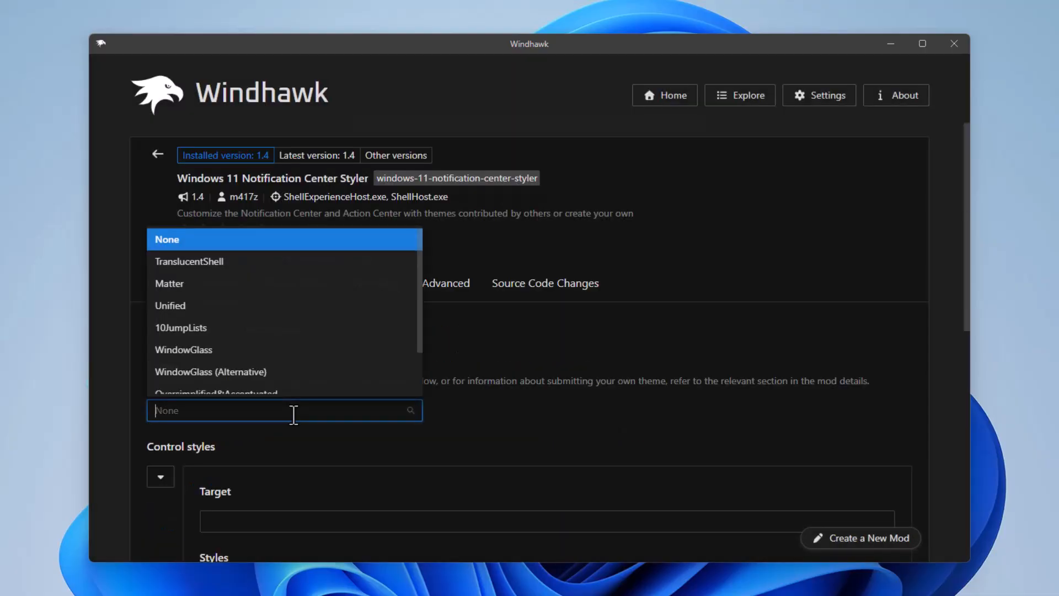
click(288, 264)
click(210, 331)
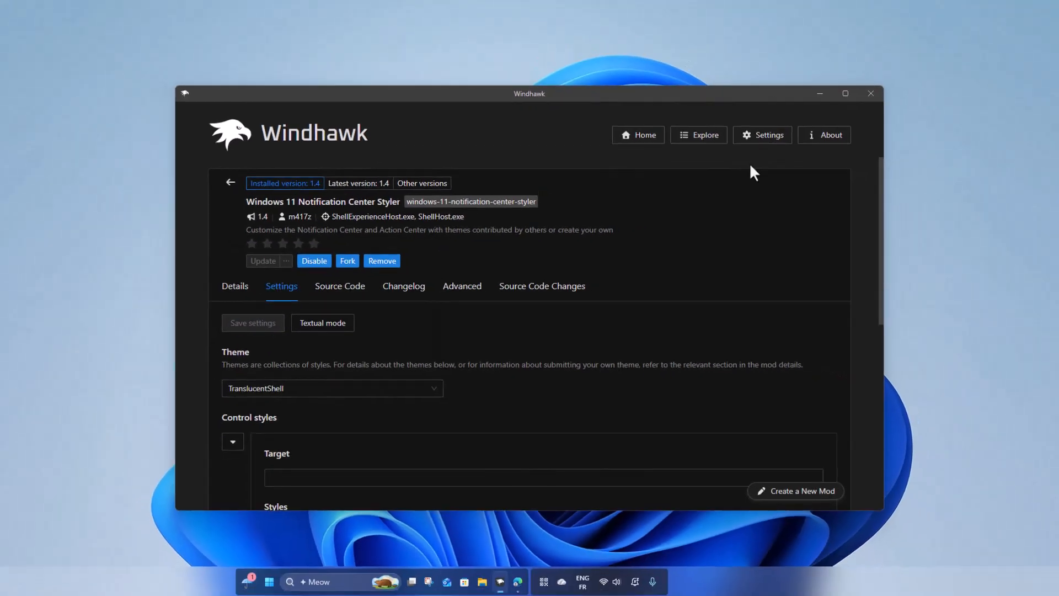
click(890, 44)
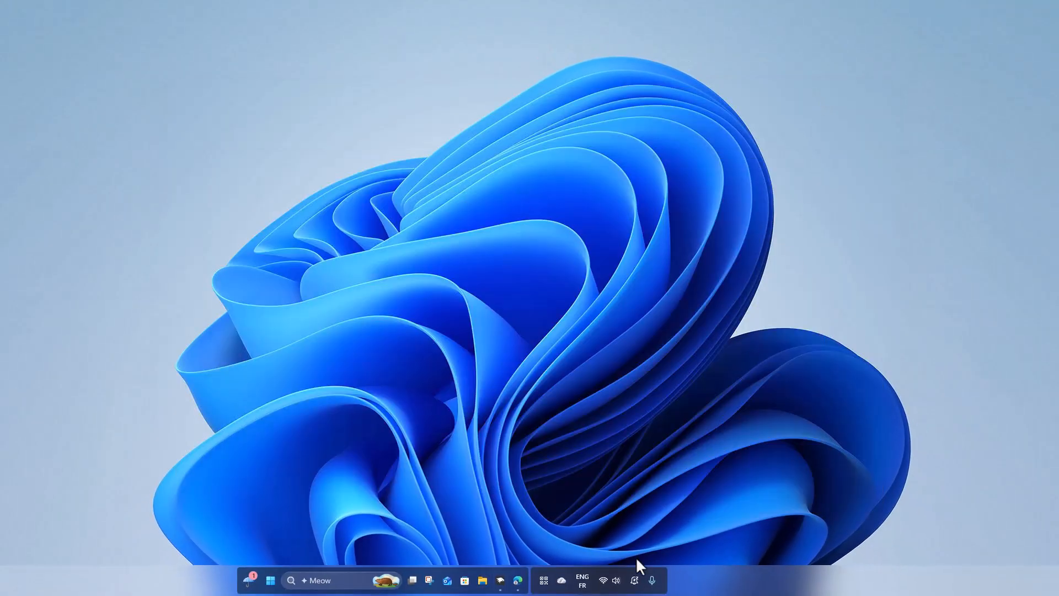
click(635, 580)
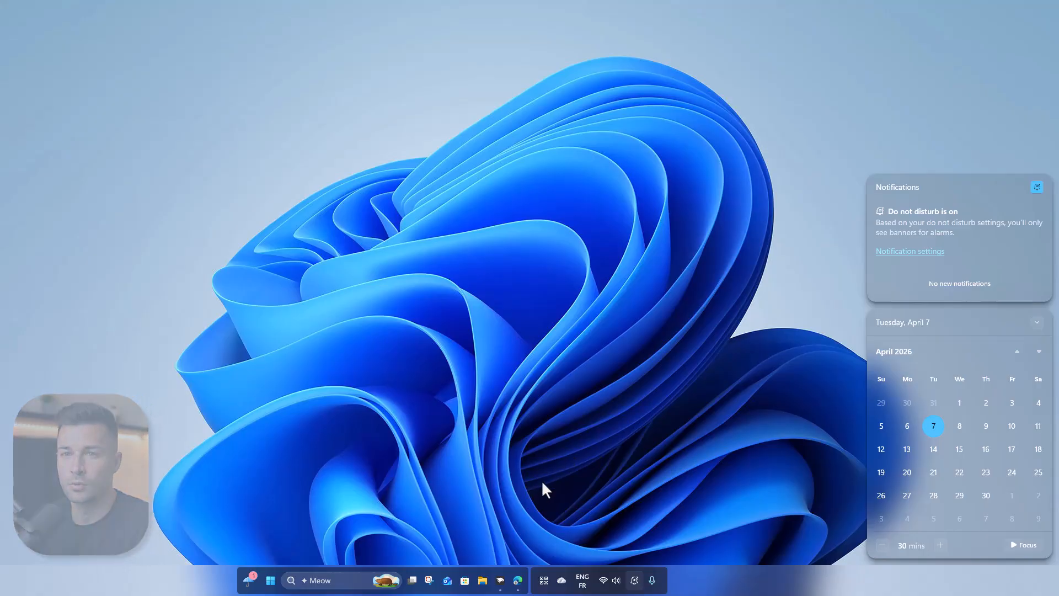
- Switch to Edge and download the snow-capped mountains photo from Unsplash in its original size
click(517, 581)
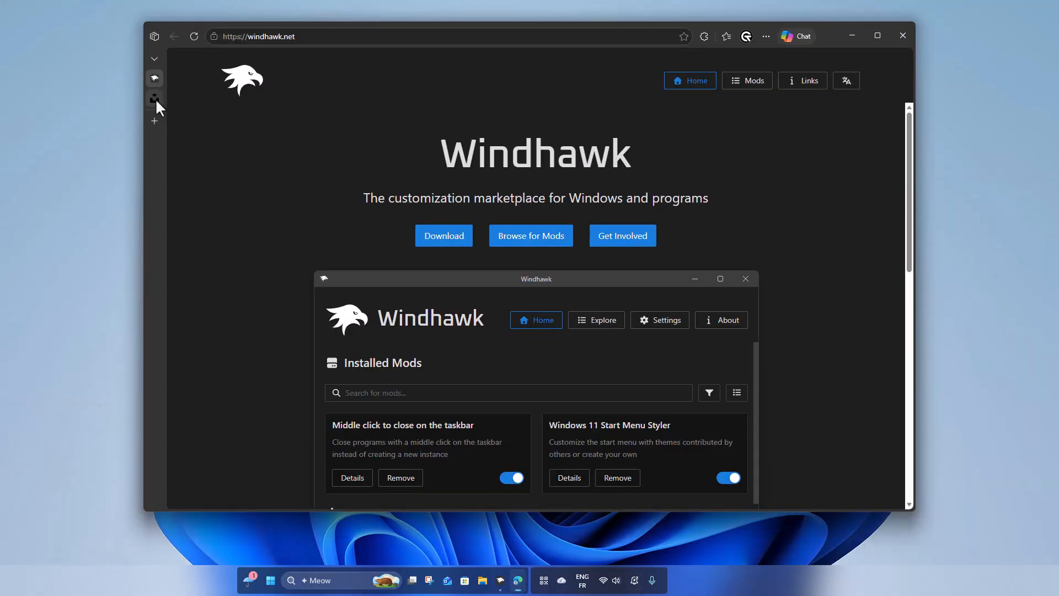
click(155, 98)
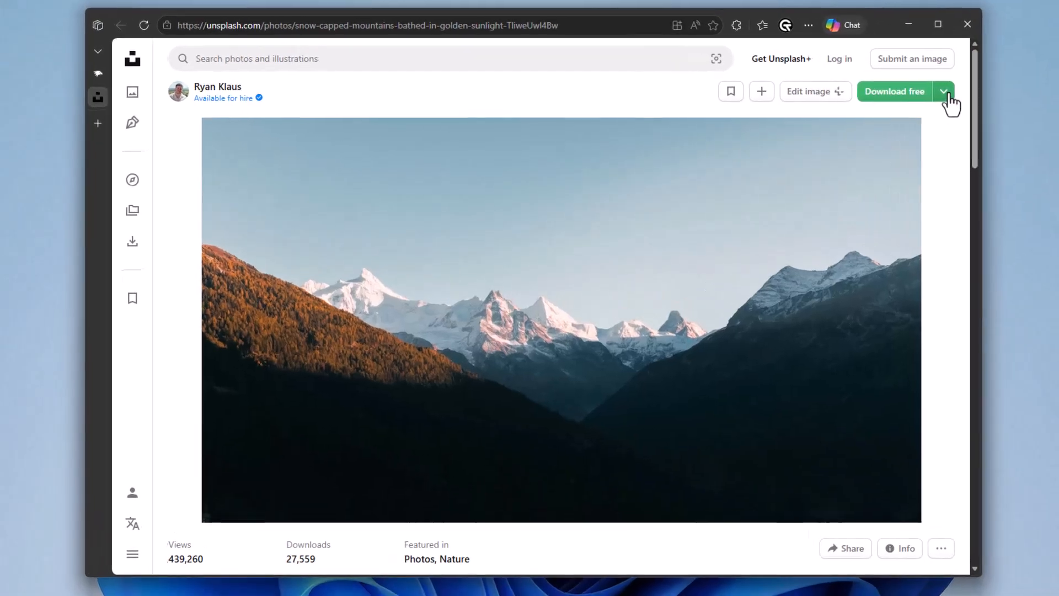
click(883, 93)
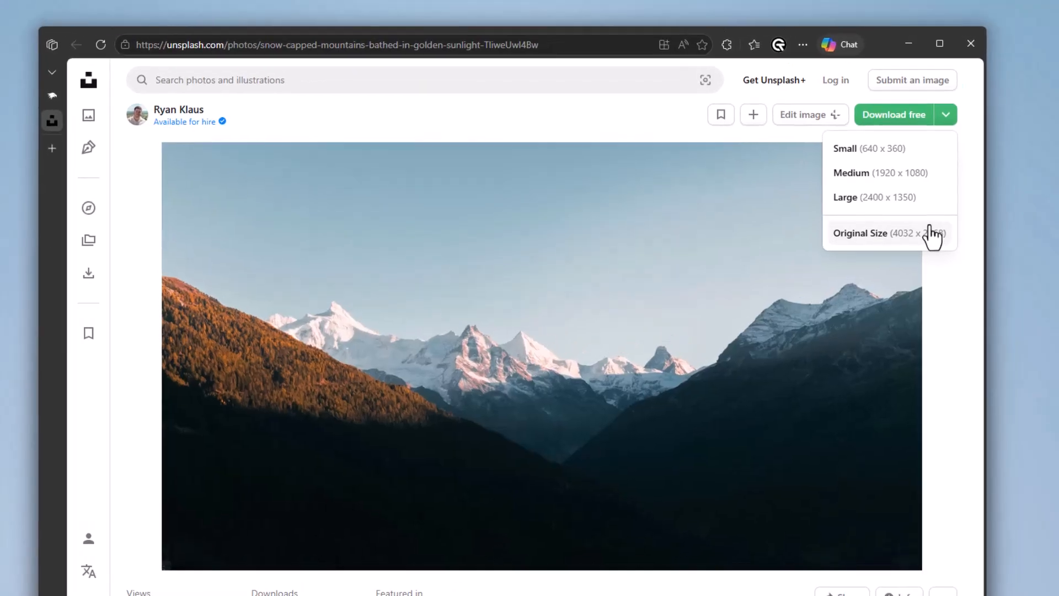
click(942, 206)
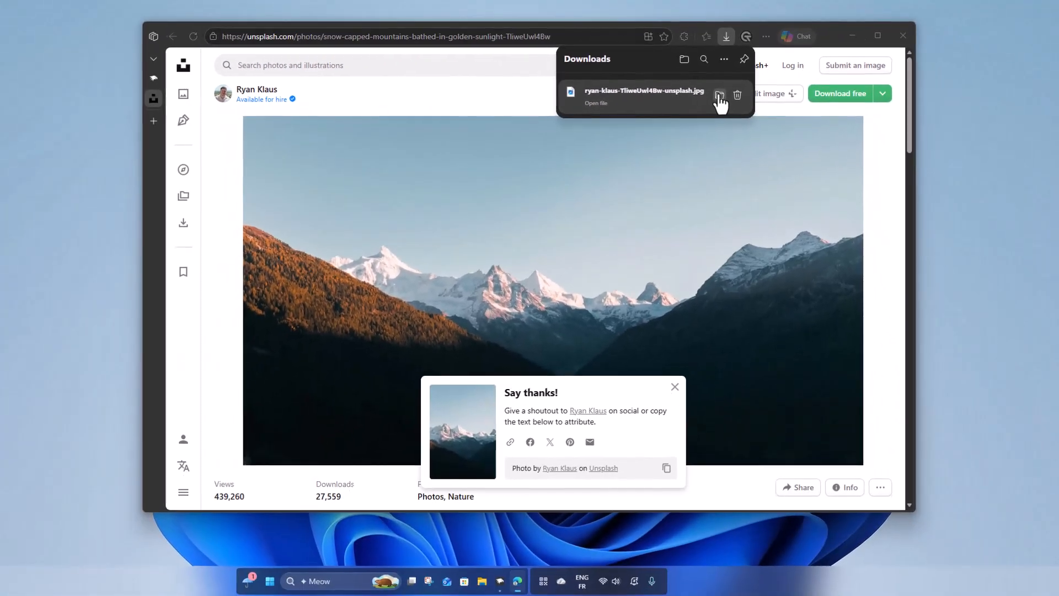
- Open the downloaded mountain photo from its folder in Photos and set it as the desktop background
click(679, 155)
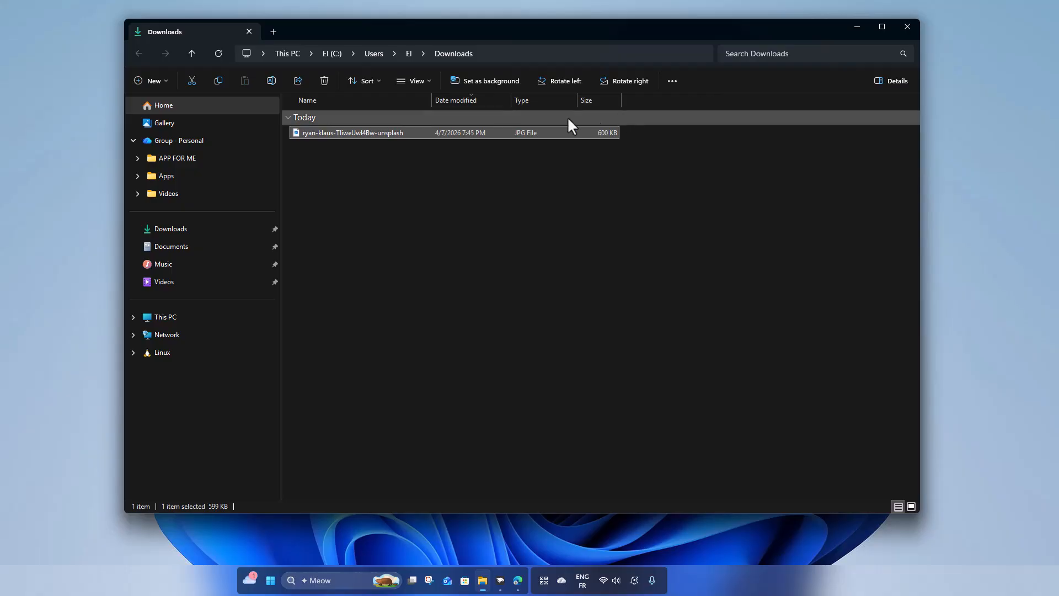
double_click(360, 132)
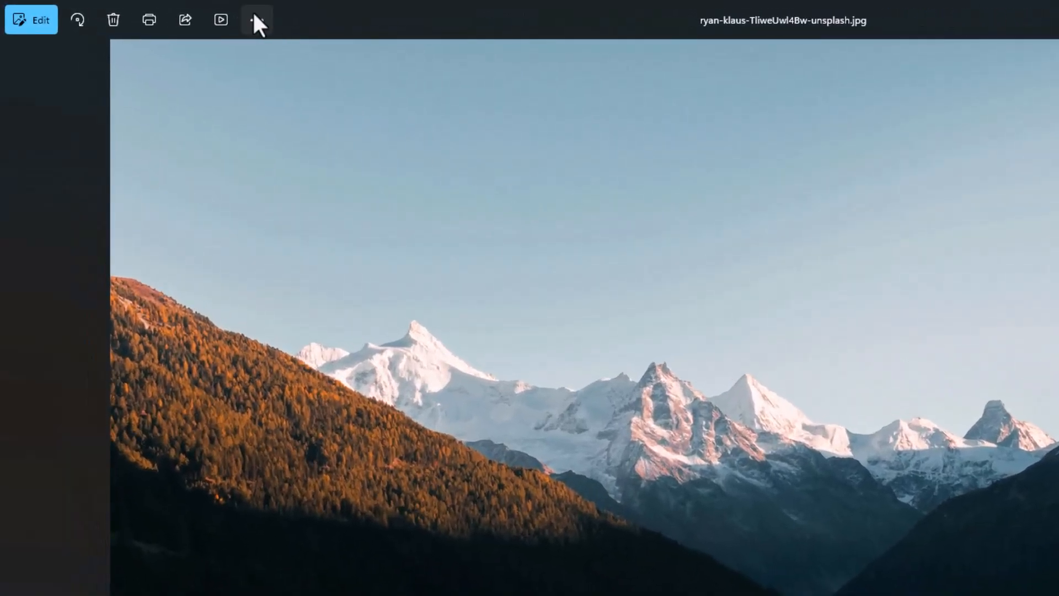
click(255, 18)
mouse_move(181, 106)
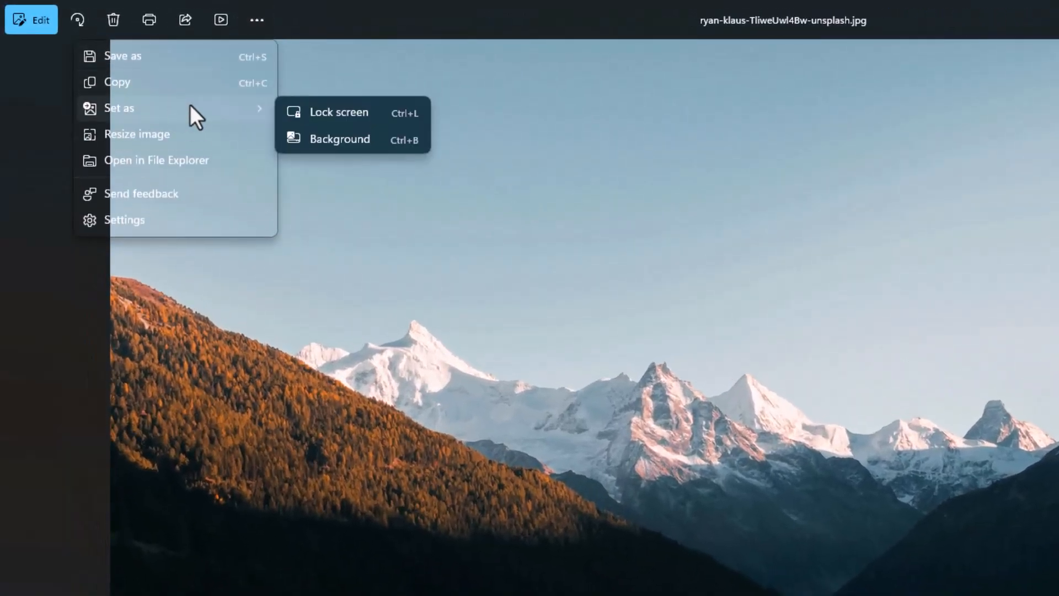
click(310, 139)
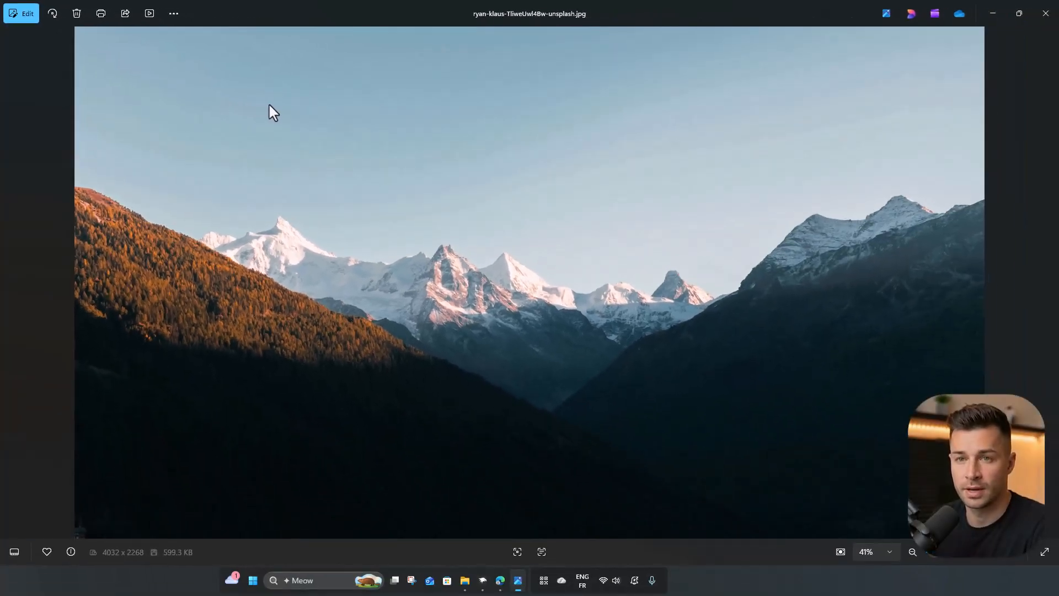
- Set the same mountain photo as the lock screen image
click(173, 11)
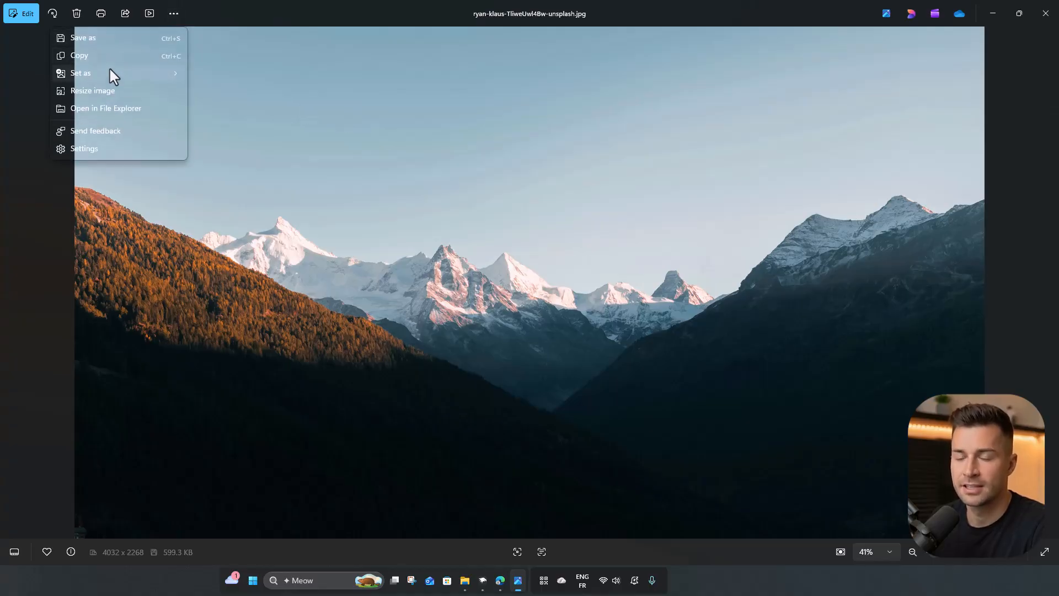
mouse_move(114, 73)
click(210, 76)
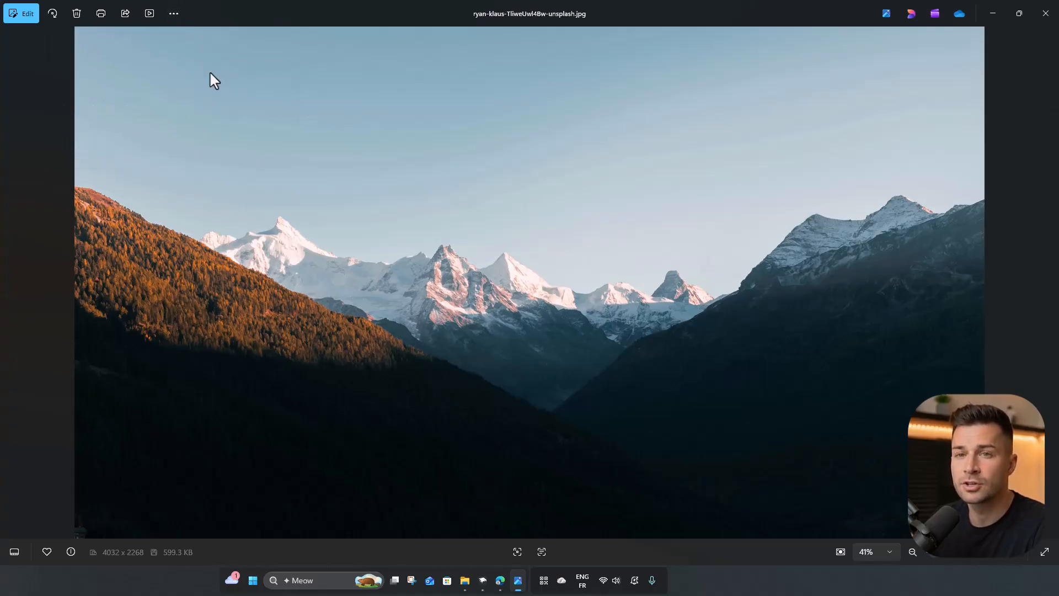
- Lock the computer from the Start menu's power options to check the lock screen image
click(254, 581)
click(666, 541)
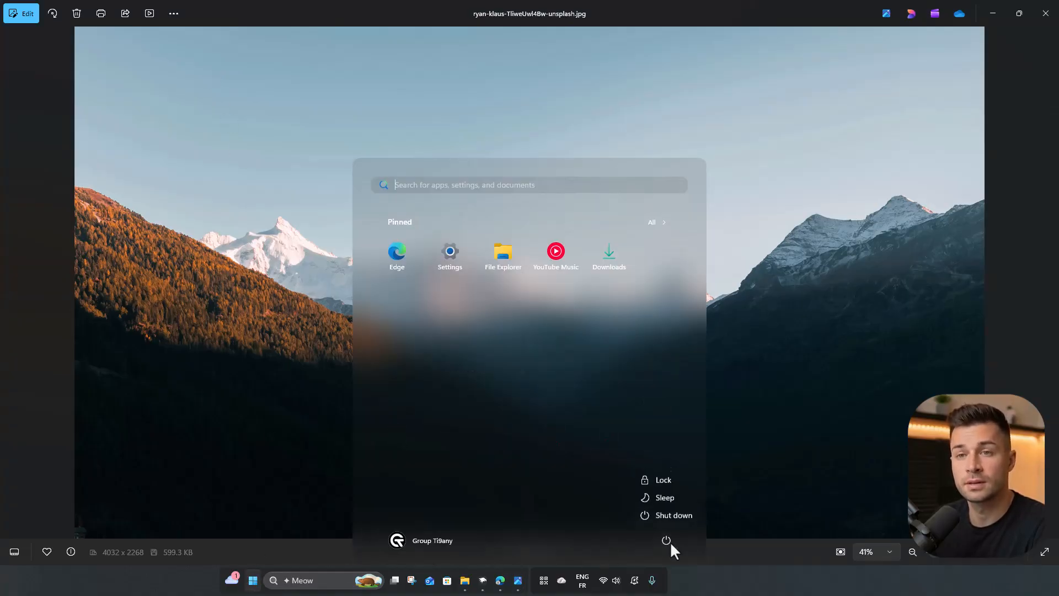
click(670, 469)
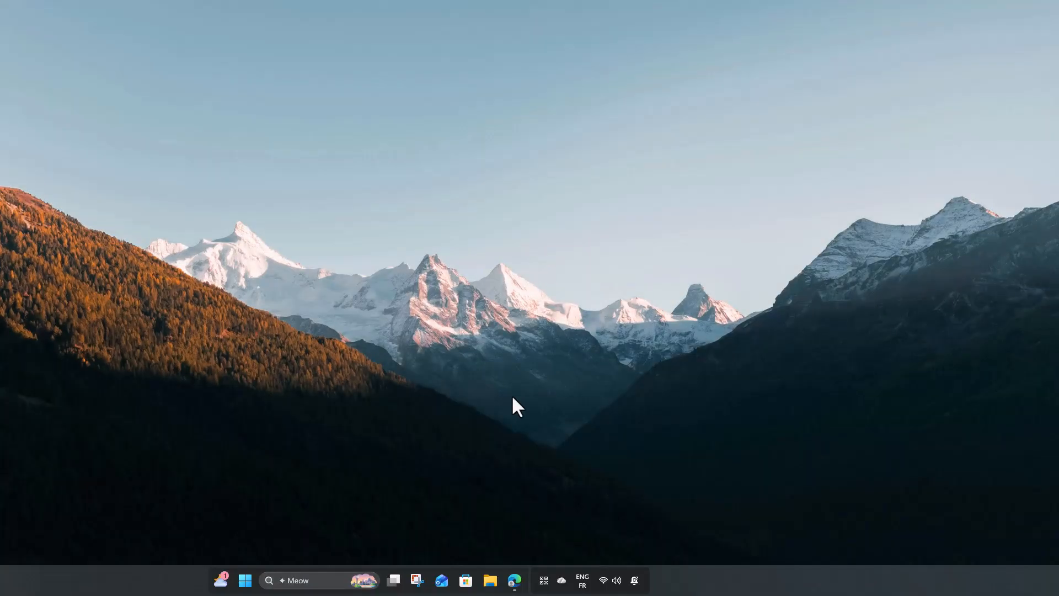
- Switch to Edge, download Rainmeter 4.5.23 from the Rainmeter website and launch its installer
click(515, 581)
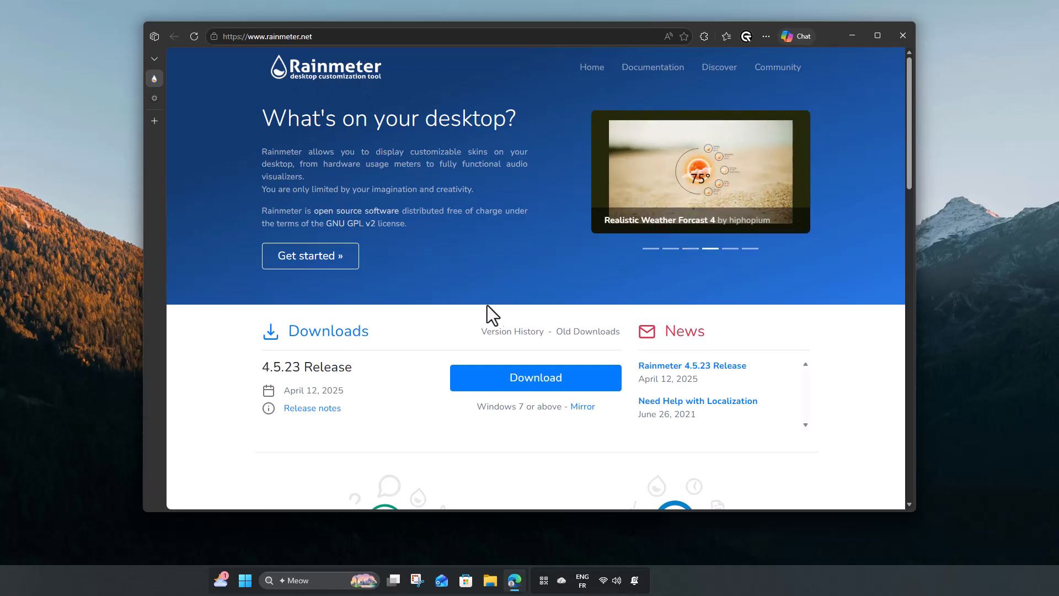
click(538, 389)
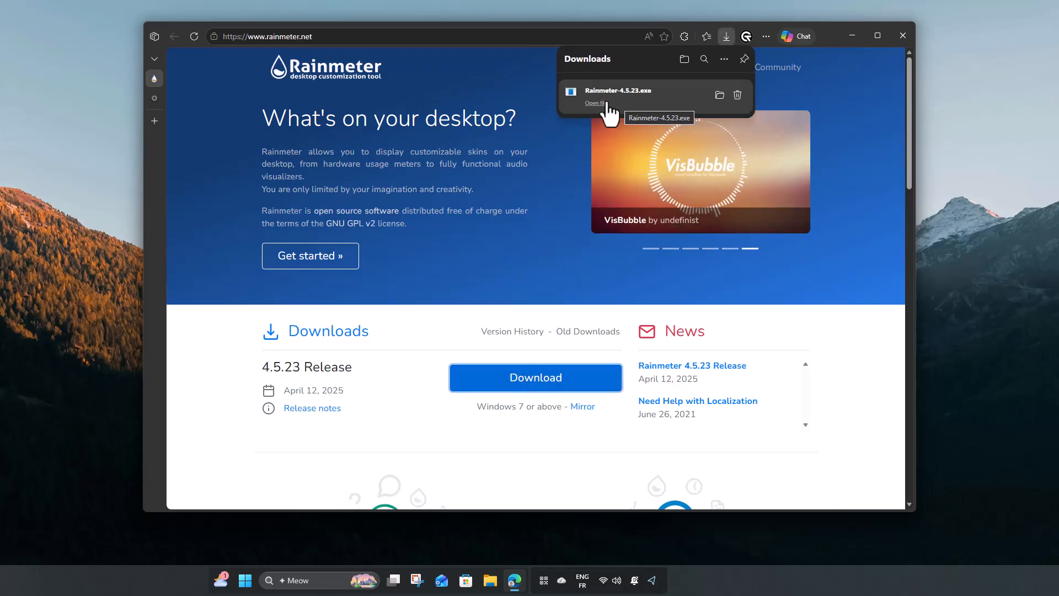
click(596, 103)
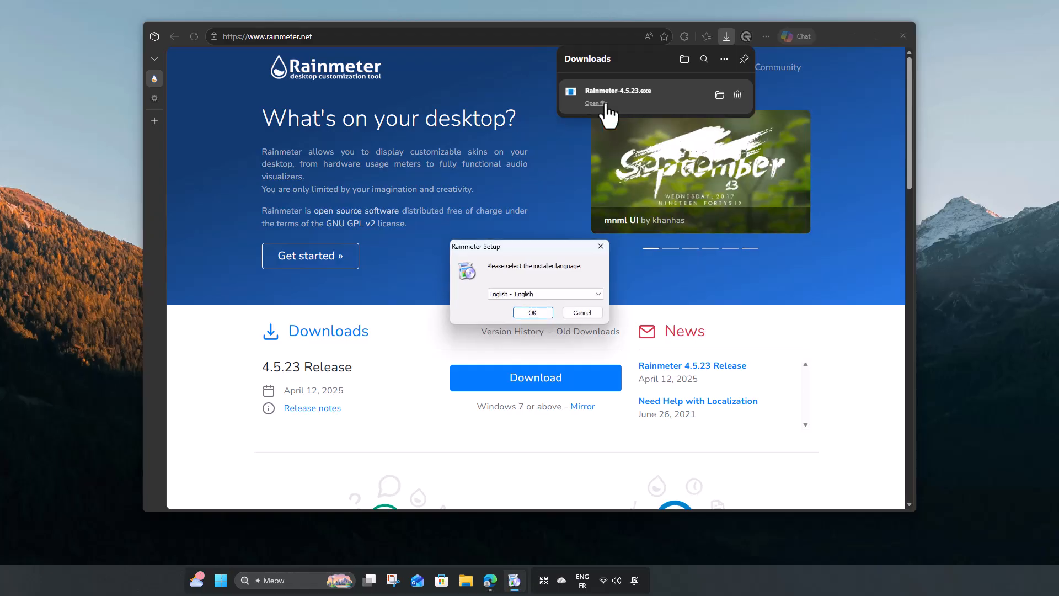
- Minimize the browser and run the Rainmeter setup in English as a standard installation through to completion
click(853, 36)
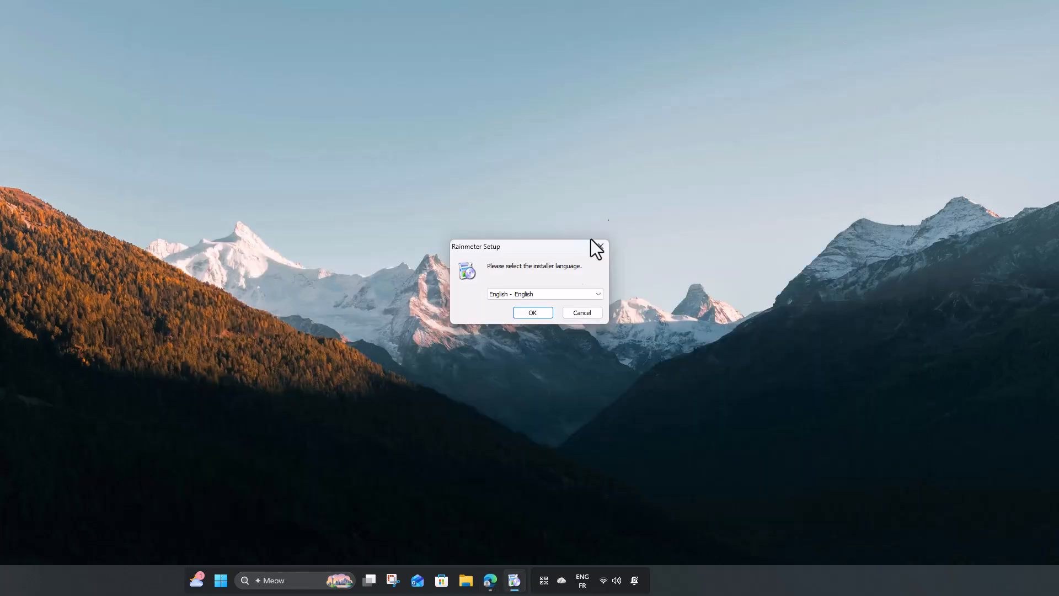
click(533, 312)
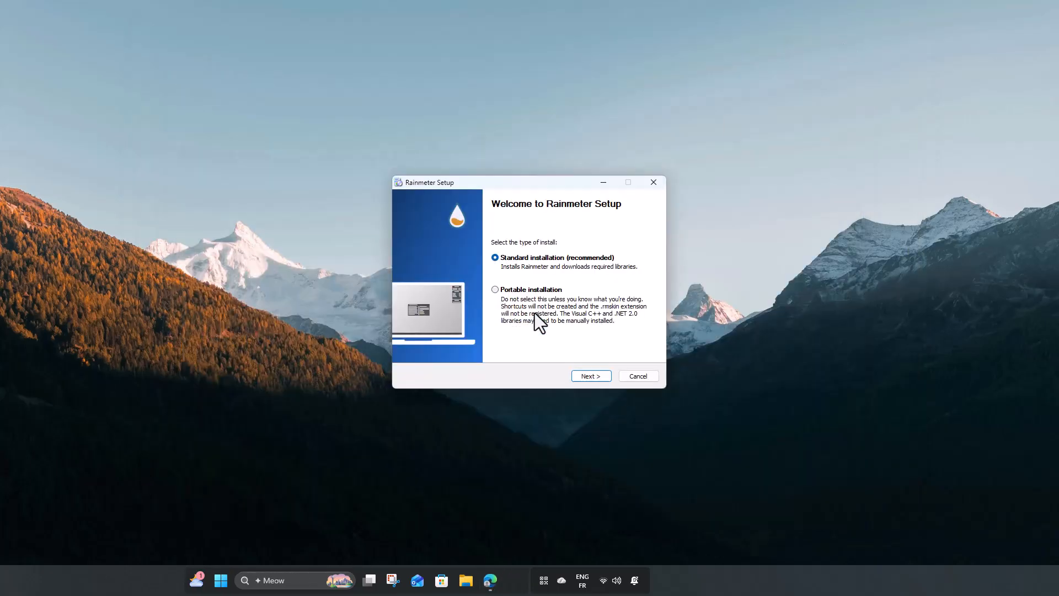
click(589, 374)
click(588, 375)
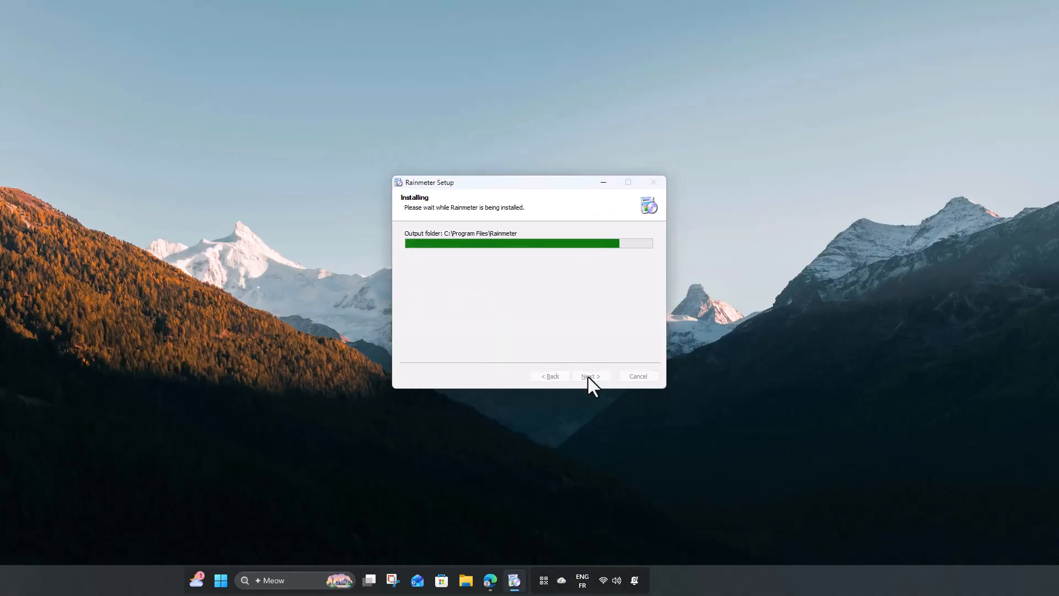
click(588, 377)
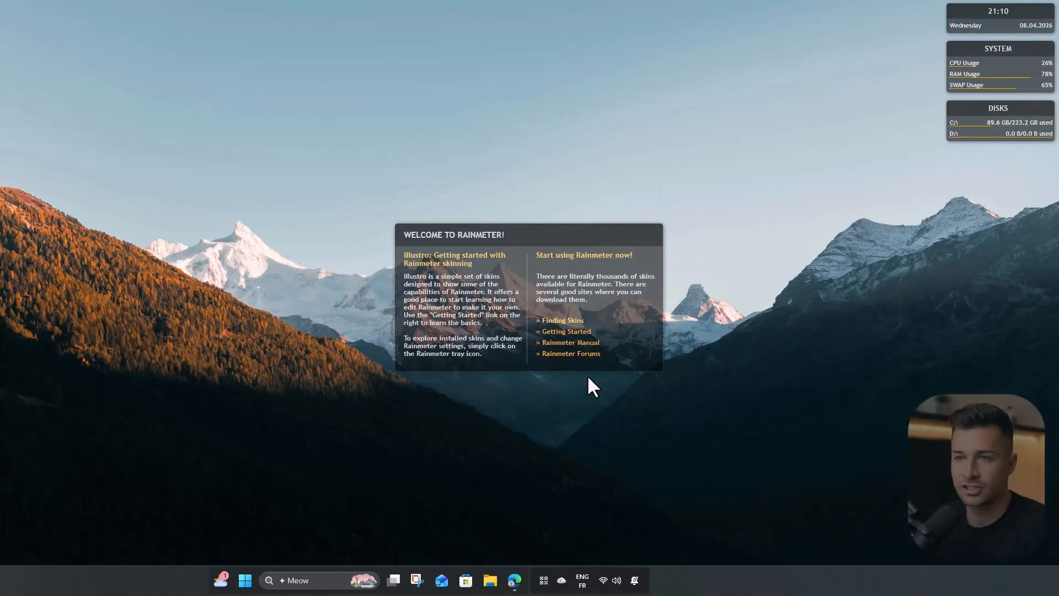
- Unload Rainmeter's default illustro skins from the desktop: the Welcome panel, Clock, System and Disk
right_click(525, 300)
click(547, 429)
right_click(1001, 16)
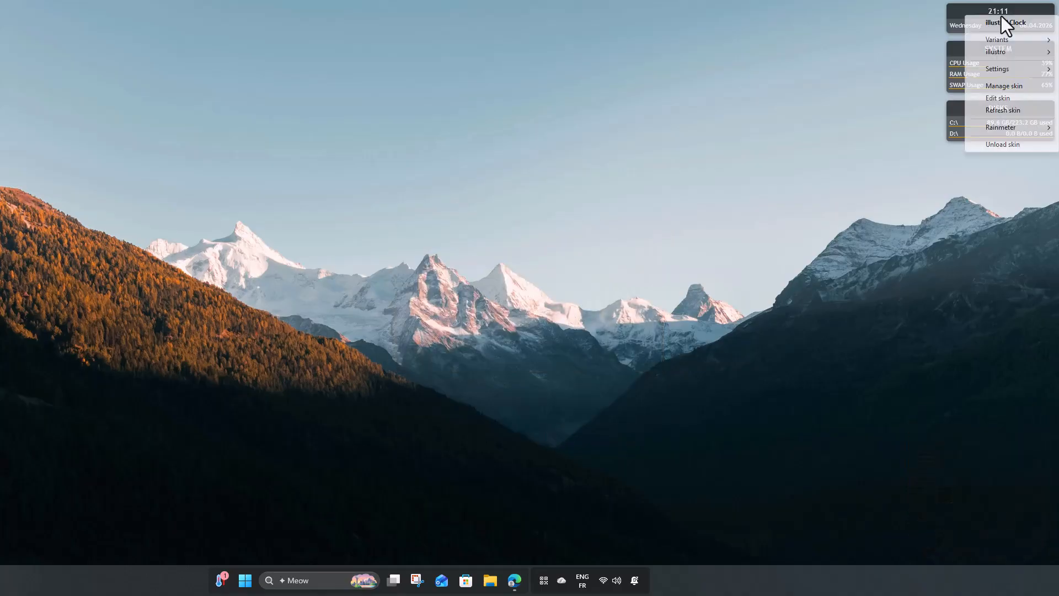
click(994, 144)
right_click(995, 64)
click(989, 195)
right_click(989, 116)
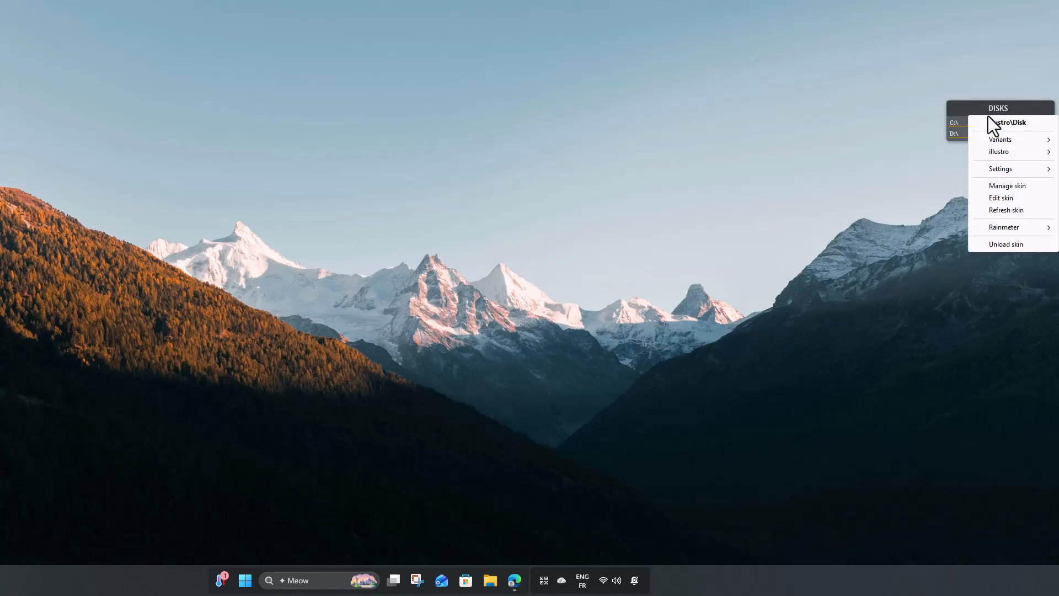
click(986, 243)
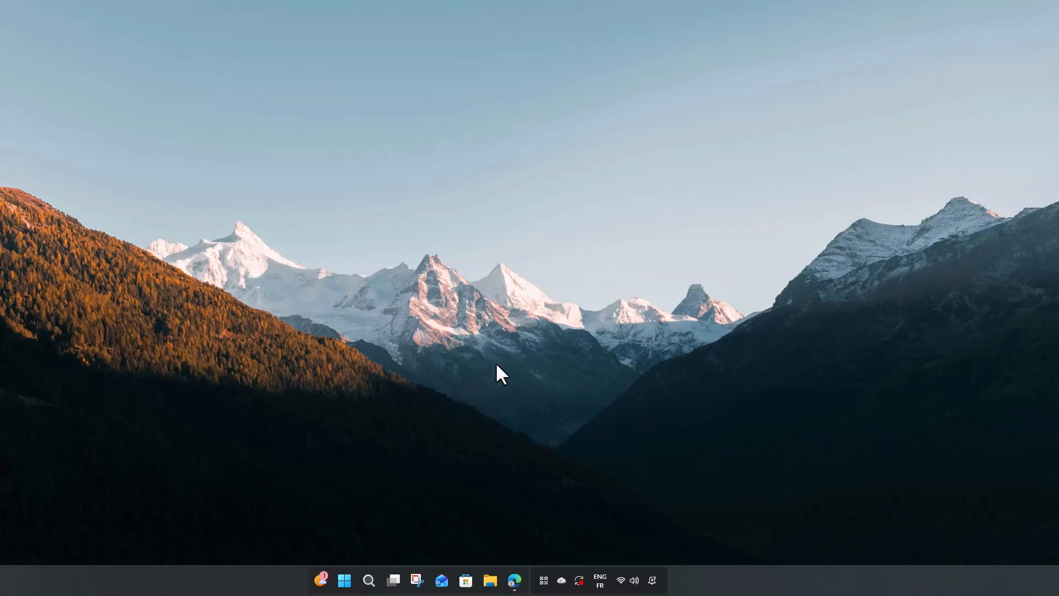
- Switch to Edge and download the Mond theme, mond.rmskin, from its VisualSkins page
click(512, 573)
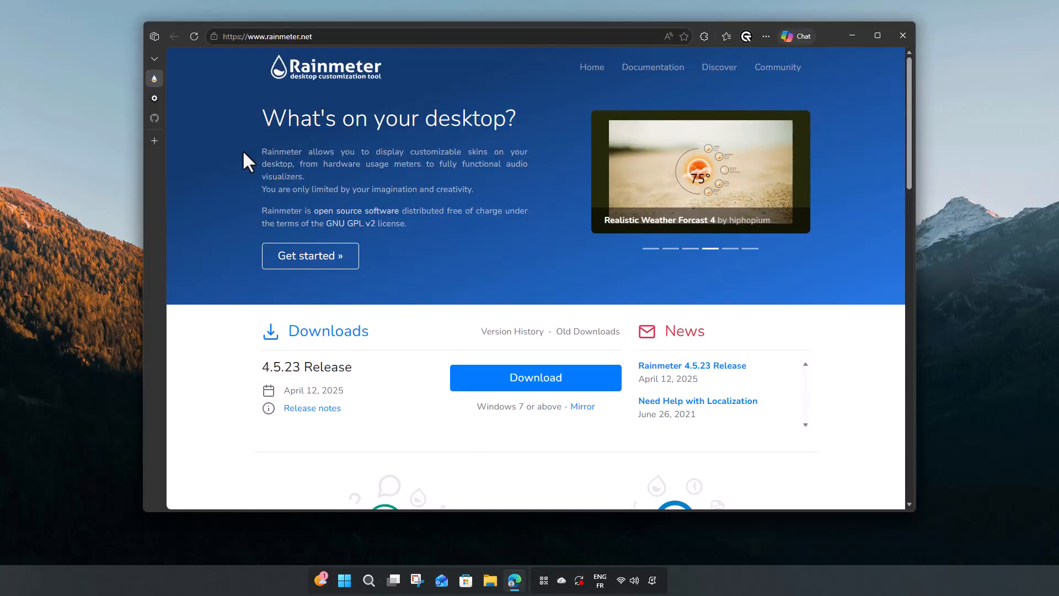
click(154, 99)
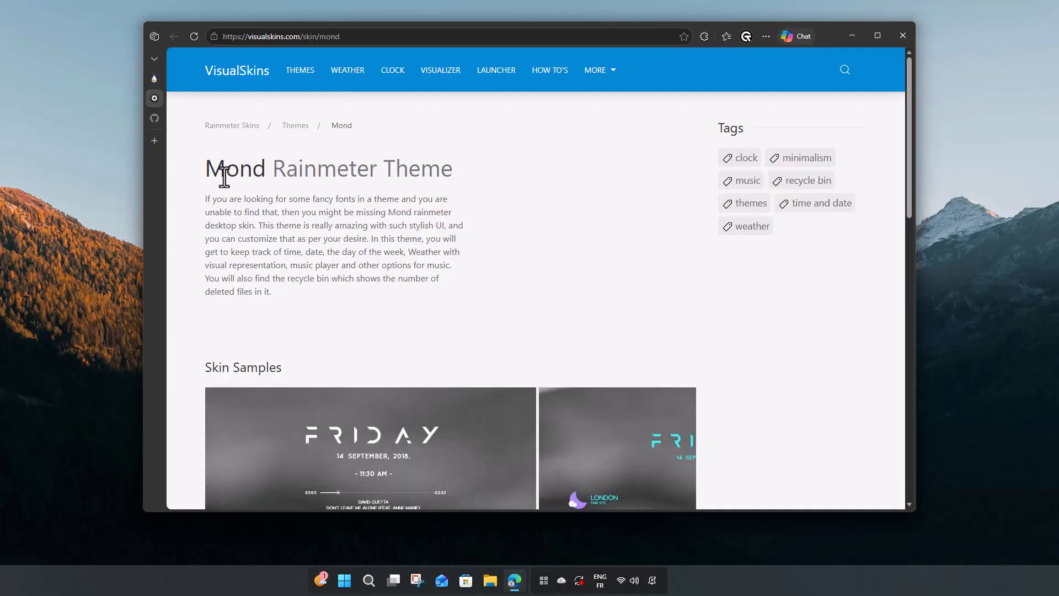
scroll(369, 245, down, 12)
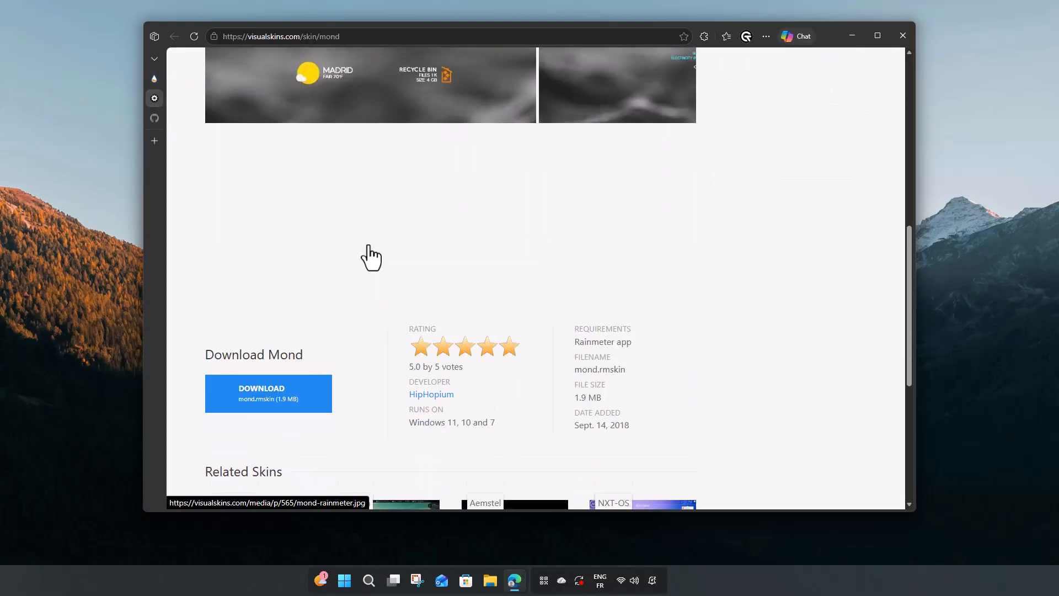
click(274, 209)
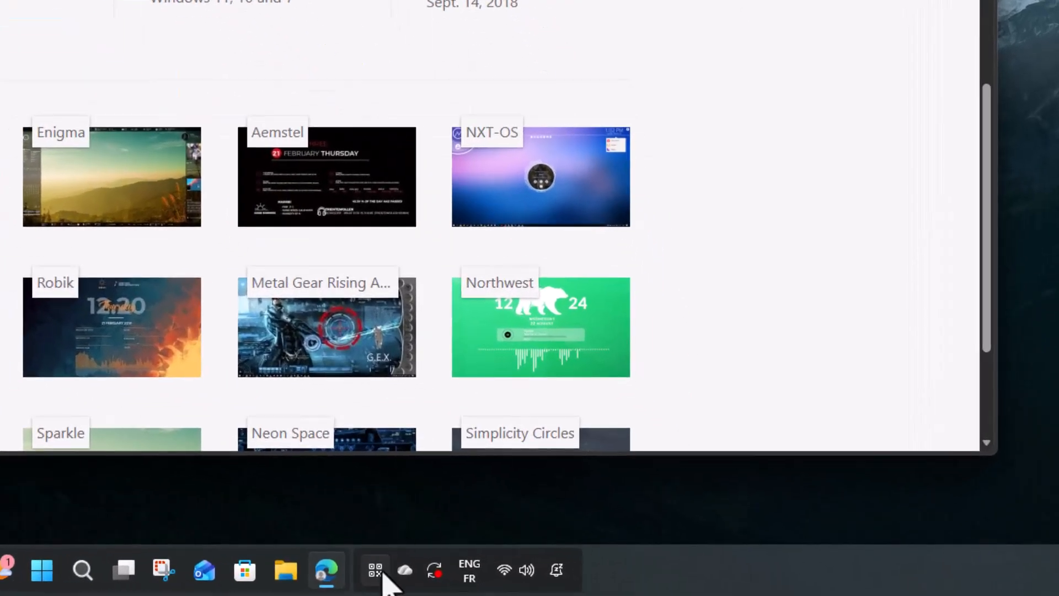
click(500, 578)
click(446, 510)
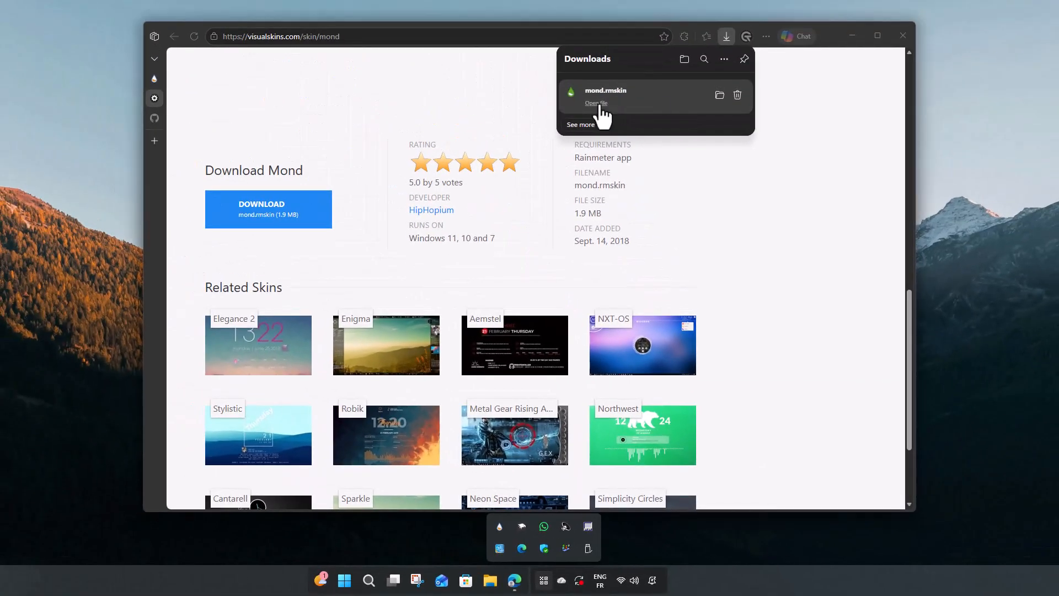
- Open the downloaded mond.rmskin and install the Mond skin with its included layout applied, minimizing the browser
click(599, 104)
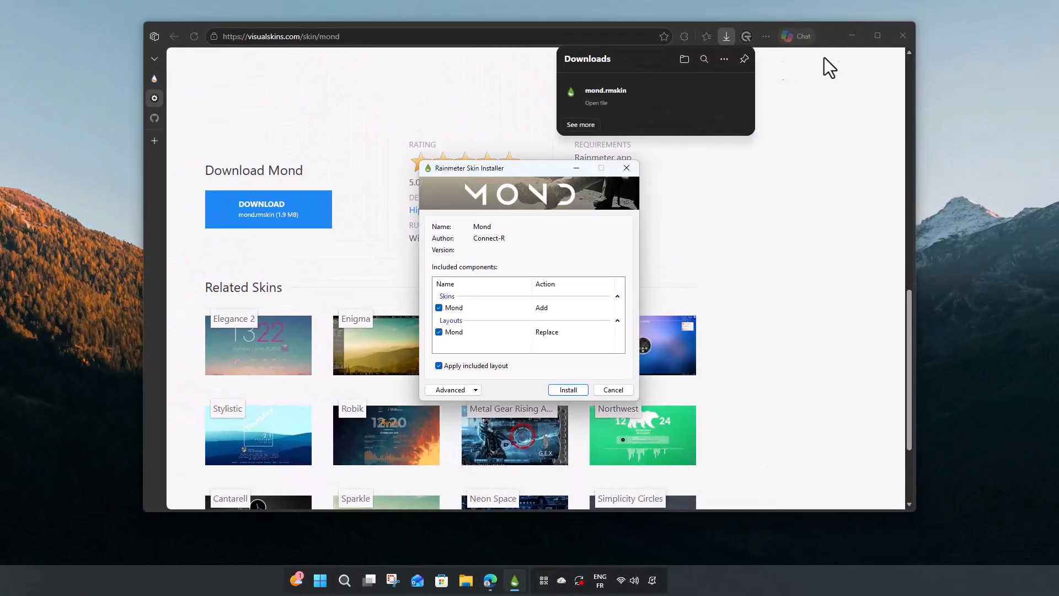
click(853, 36)
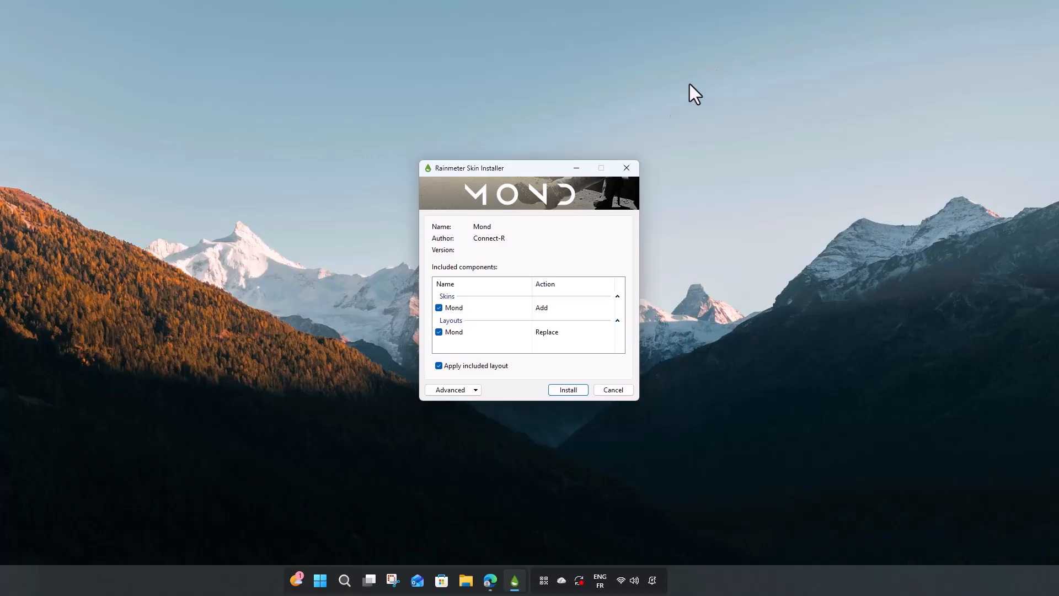
click(564, 389)
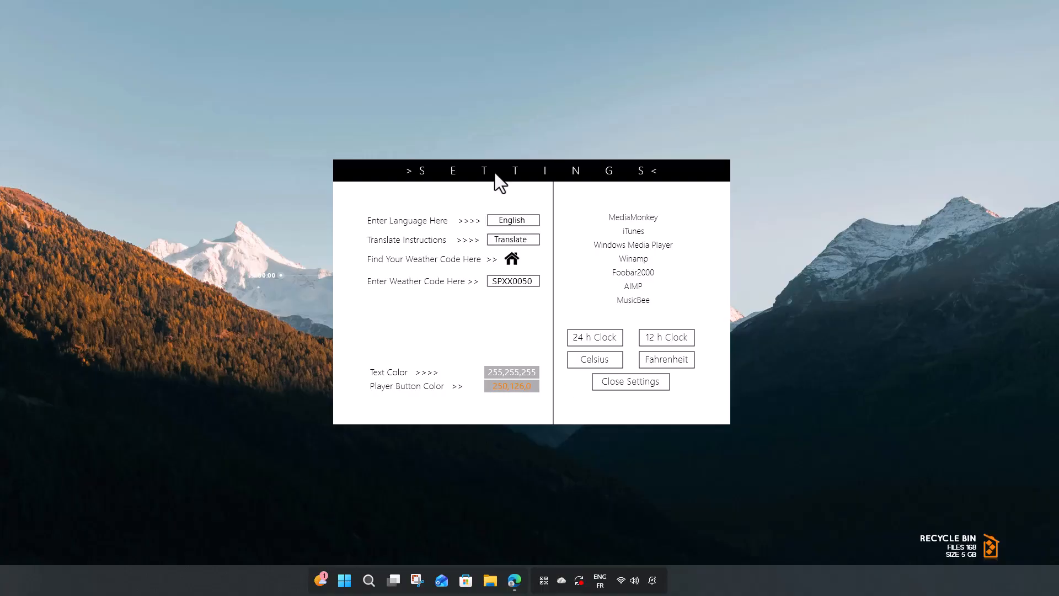
- Move the Mond settings panel off the clock and unload the extra Mond skins, including Player and Recycle Bin, leaving the clock loaded
drag(493, 174, 803, 247)
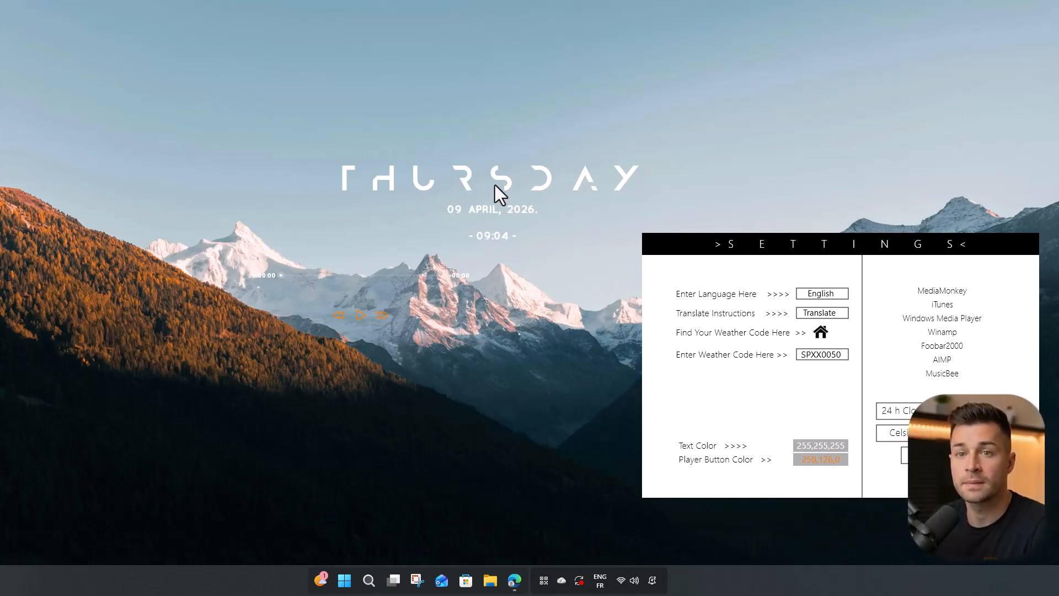
drag(360, 314, 480, 315)
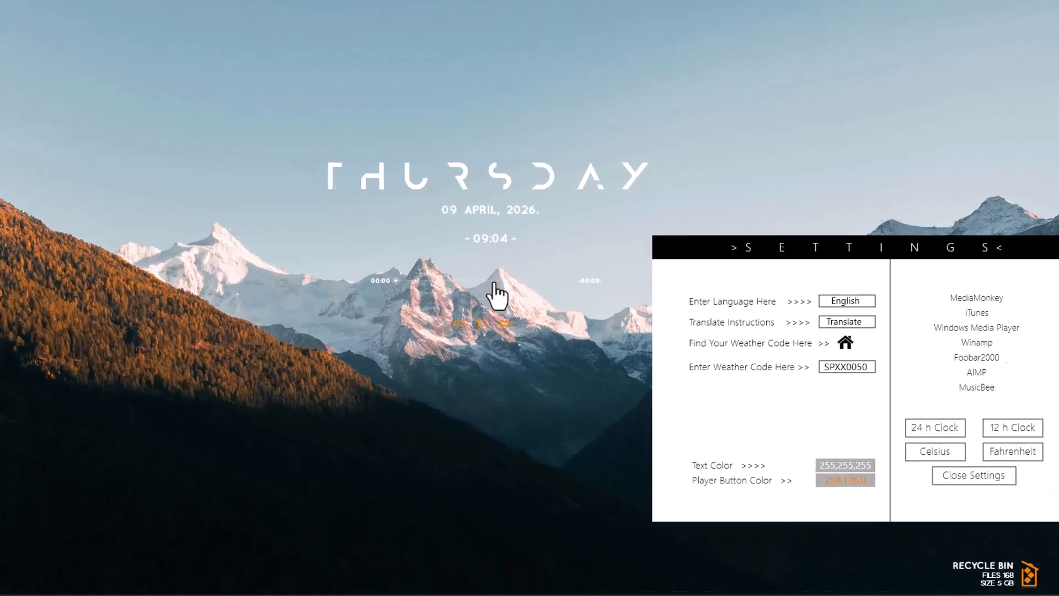
right_click(486, 311)
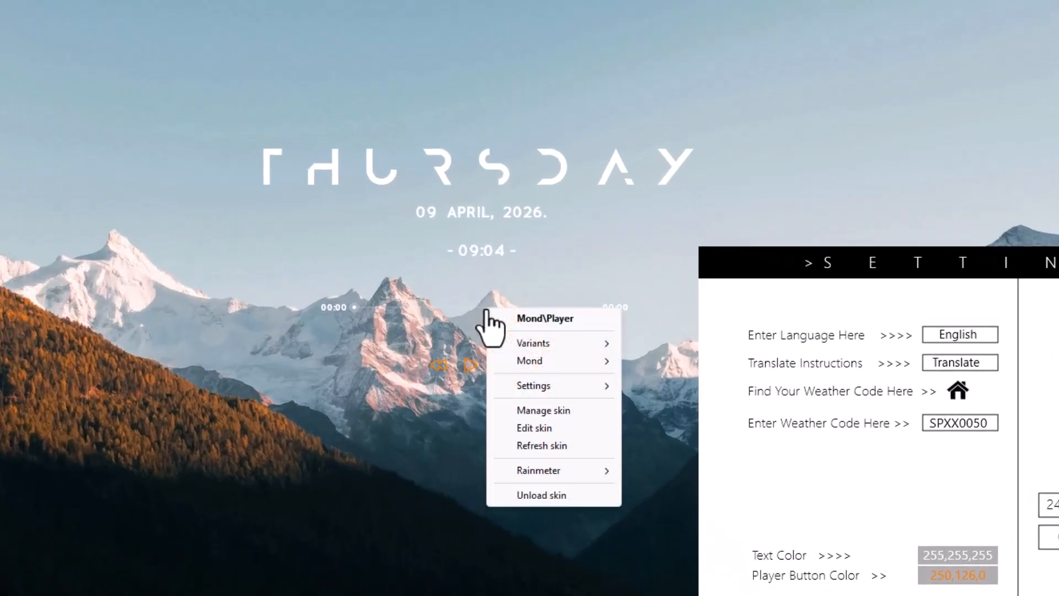
click(508, 494)
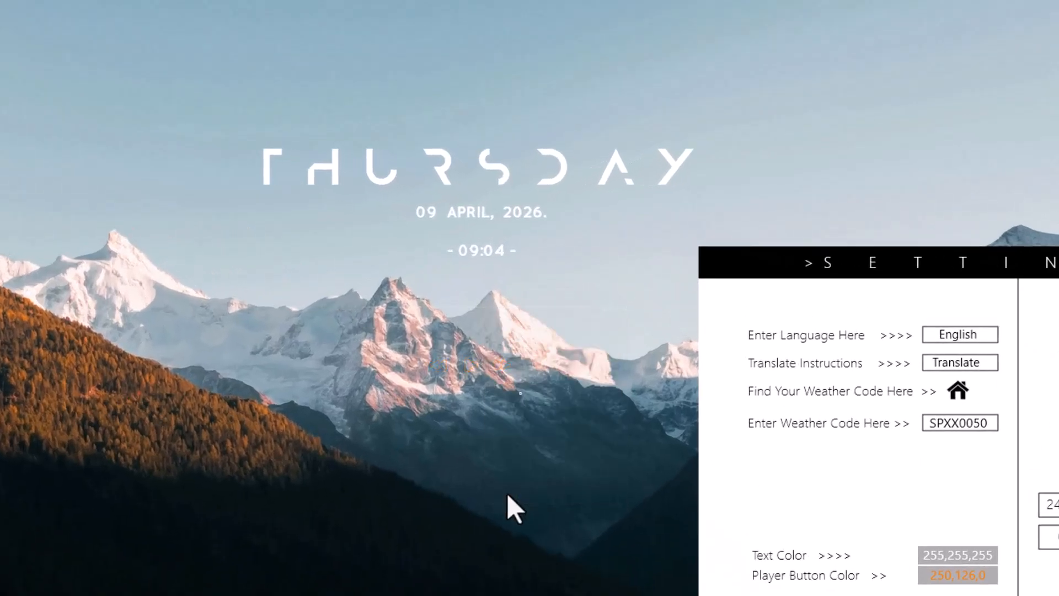
right_click(519, 334)
click(553, 461)
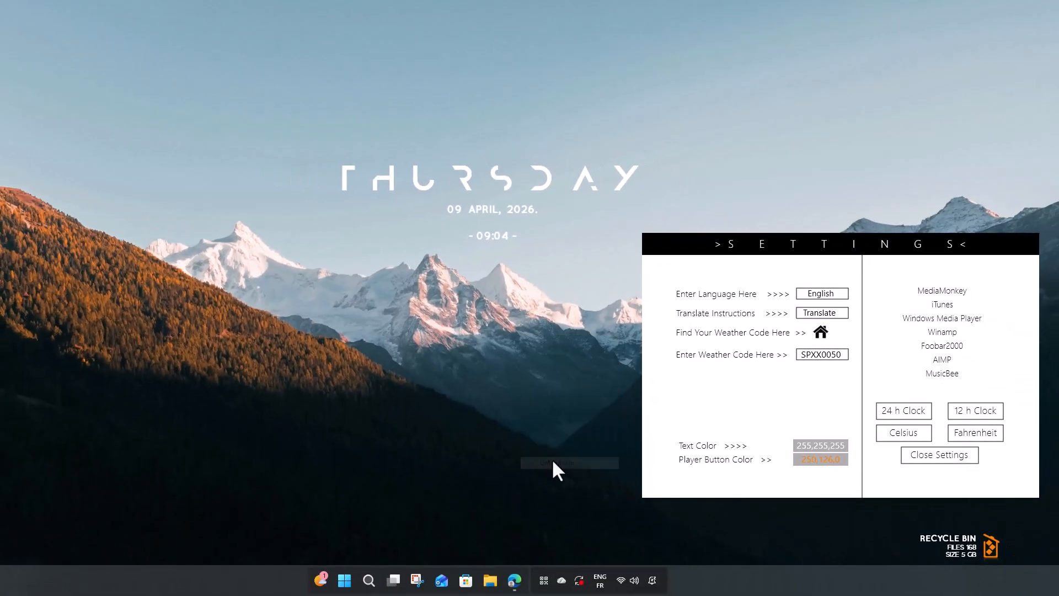
right_click(952, 540)
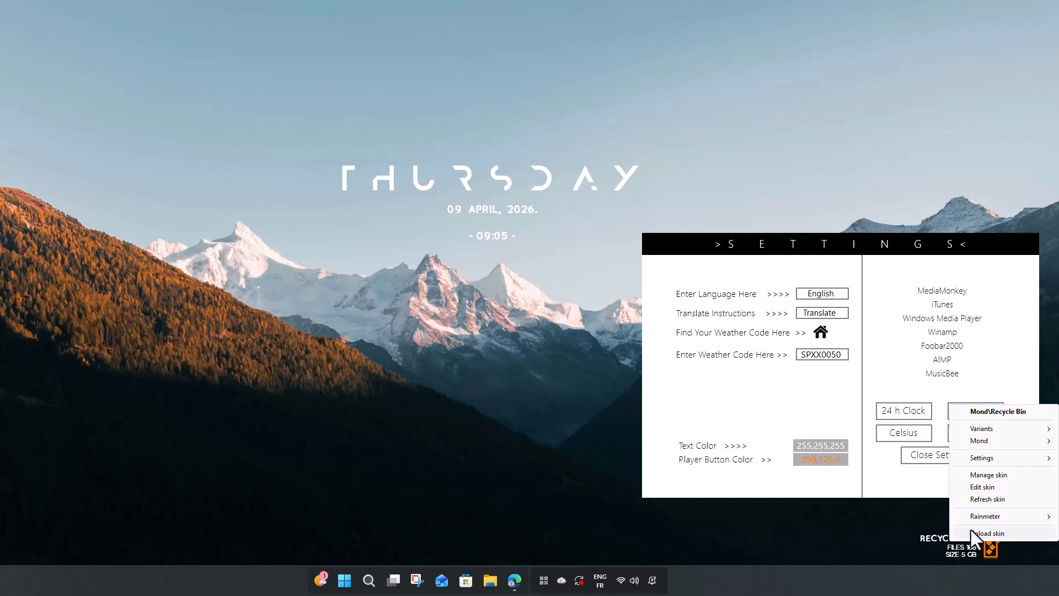
click(970, 528)
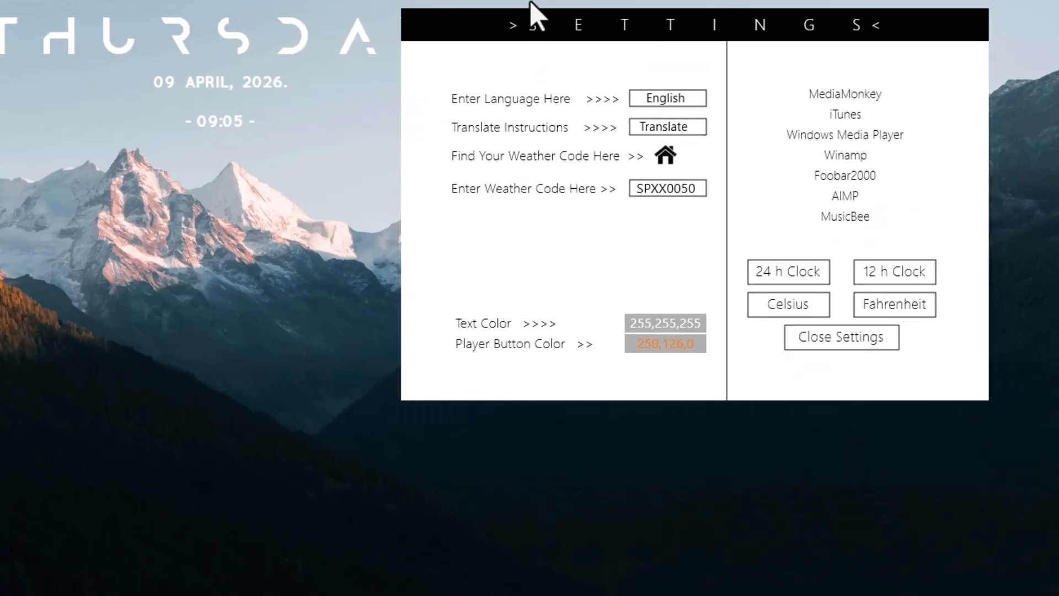
- Set the Mond text color to black (0,0,0) and close the Mond settings panel
drag(534, 24, 523, 1)
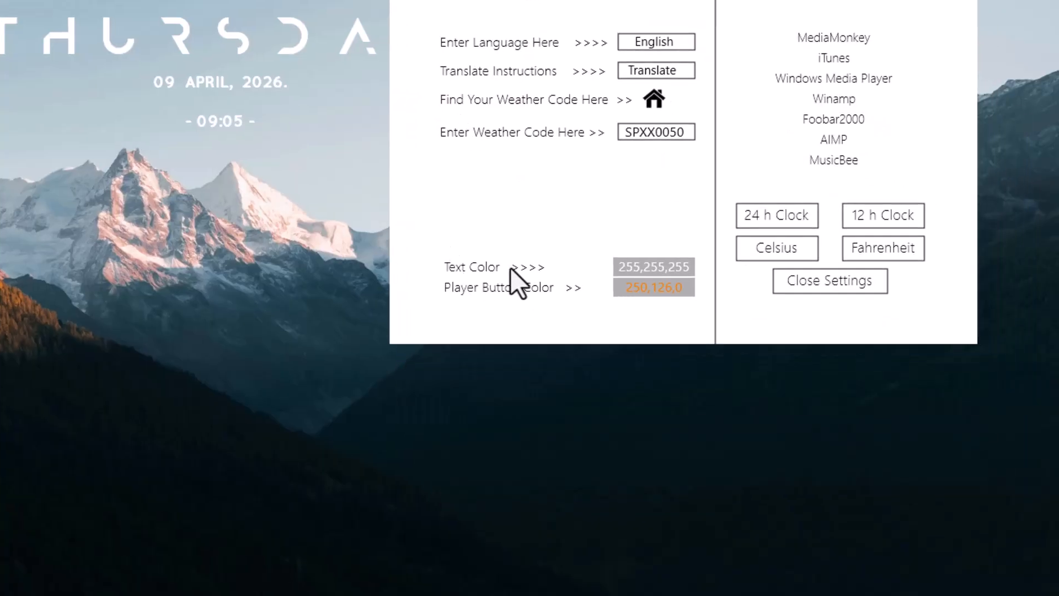
click(636, 268)
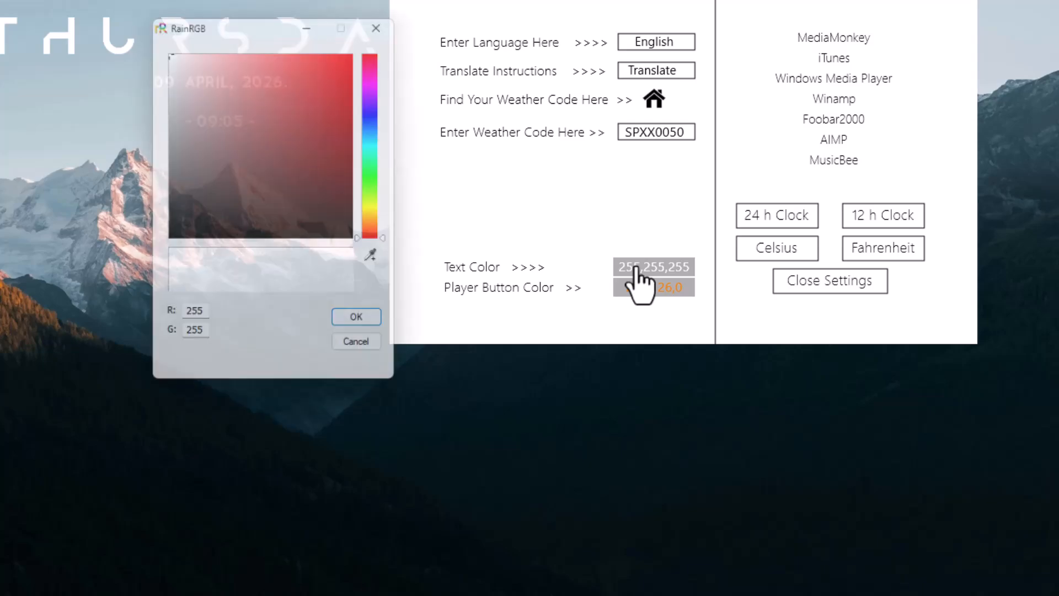
click(203, 79)
drag(198, 96, 167, 250)
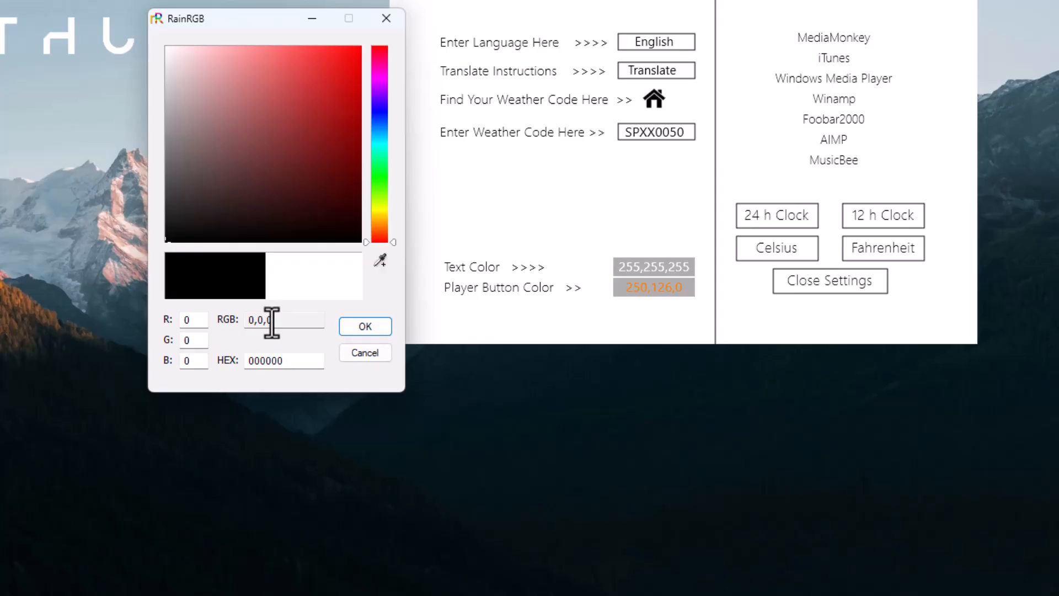
click(364, 327)
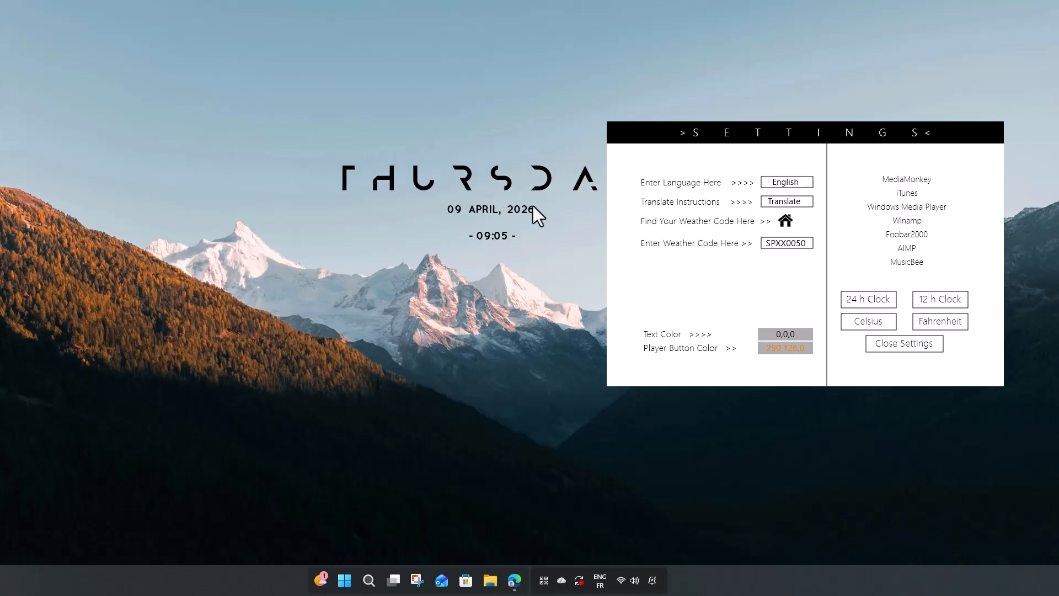
click(890, 344)
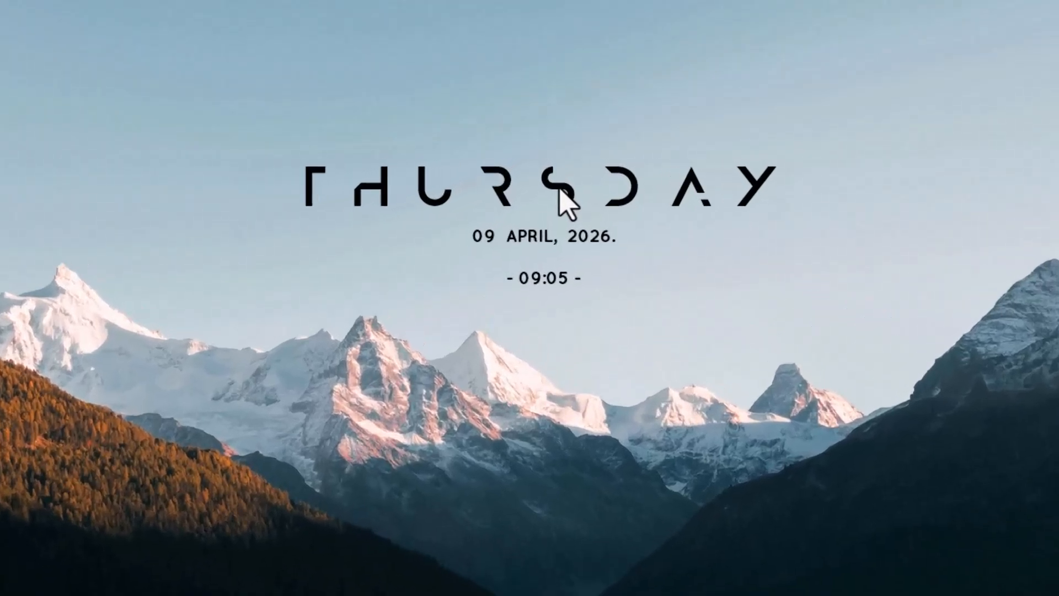
- Open the Mond clock skin's Clock.ini for editing and delete its entire [MeterDate] section
right_click(559, 189)
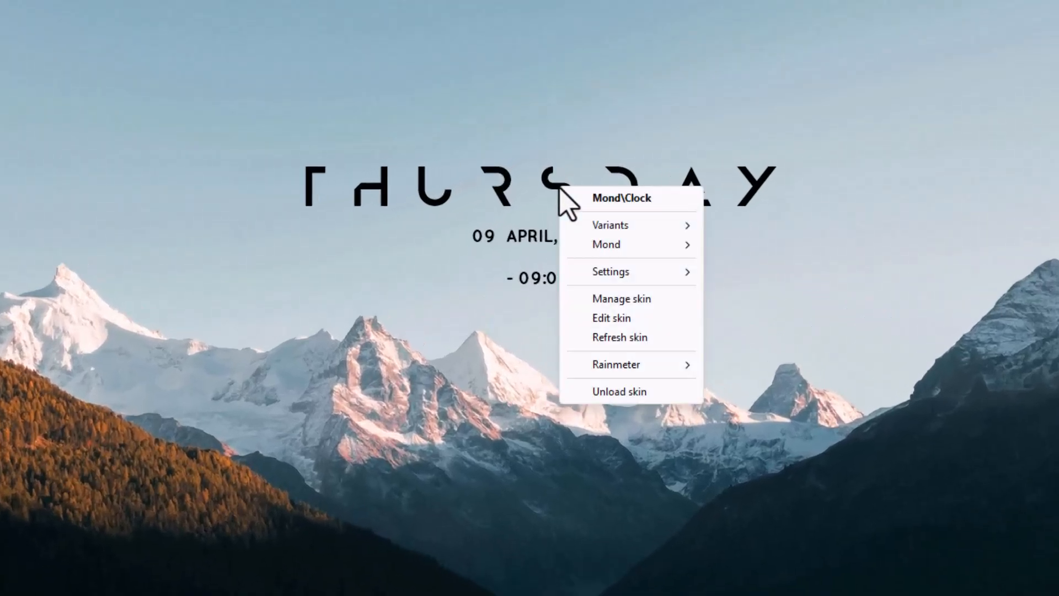
click(602, 323)
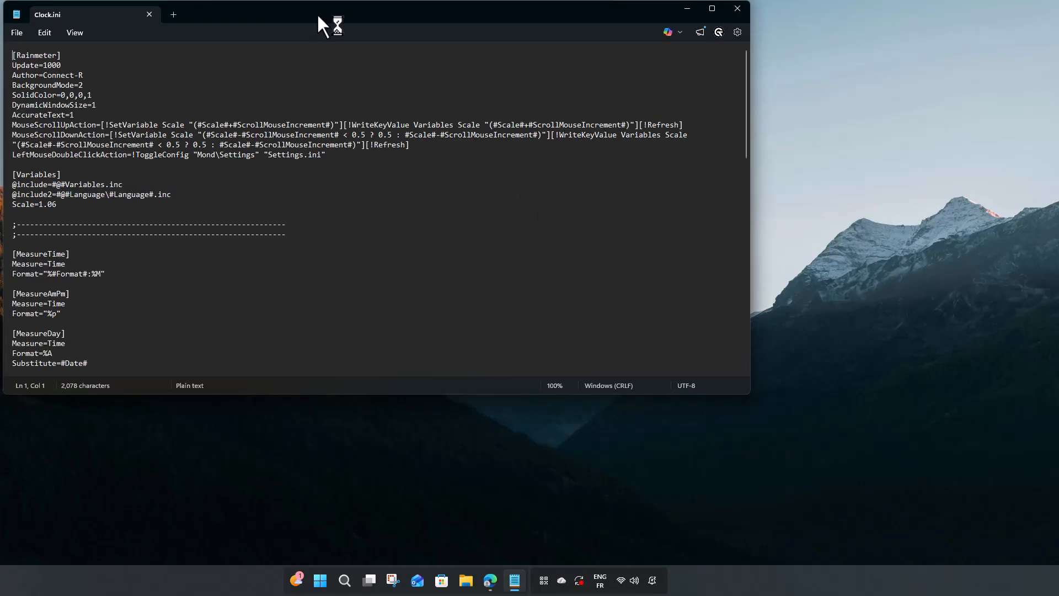
drag(317, 16, 487, 78)
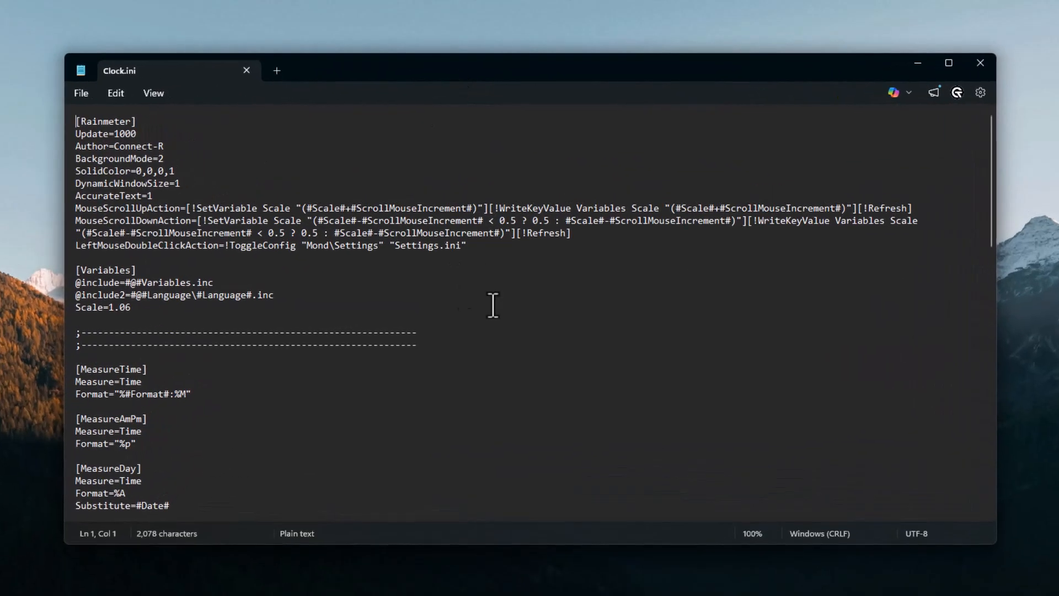
scroll(868, 382, down, 20)
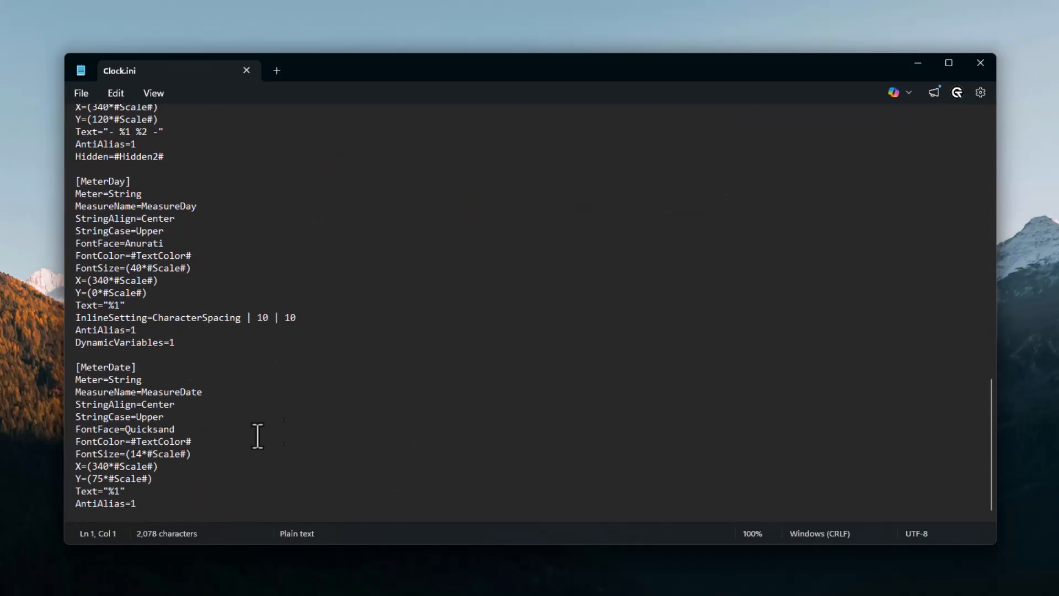
drag(145, 504, 74, 369)
key(Delete)
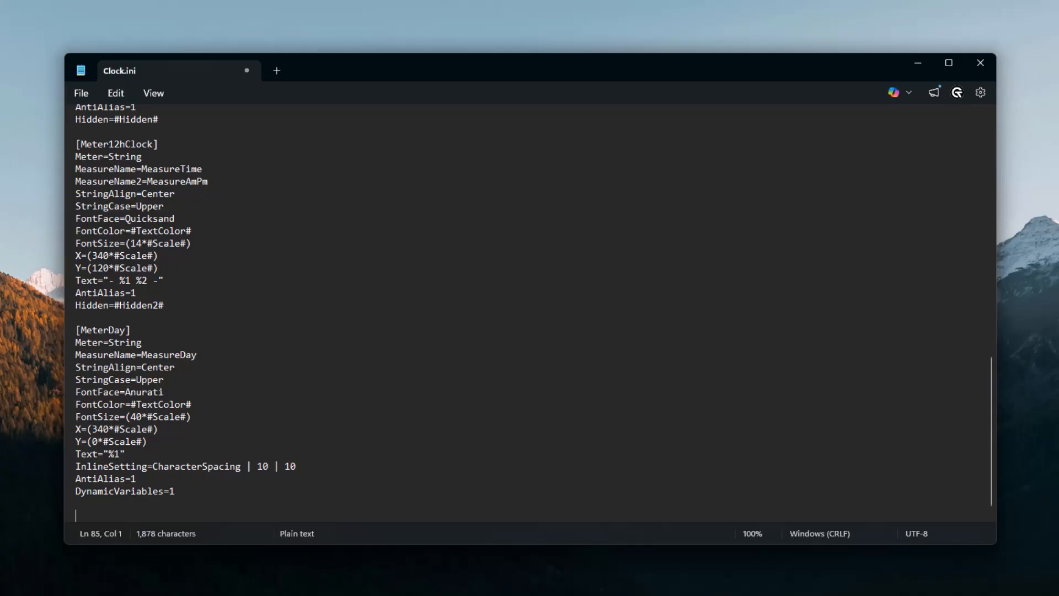
- Delete the entire [Meter12hClock] section from Clock.ini
scroll(110, 237, up, 2)
click(80, 207)
drag(80, 207, 156, 206)
click(77, 209)
drag(77, 209, 175, 370)
key(Delete)
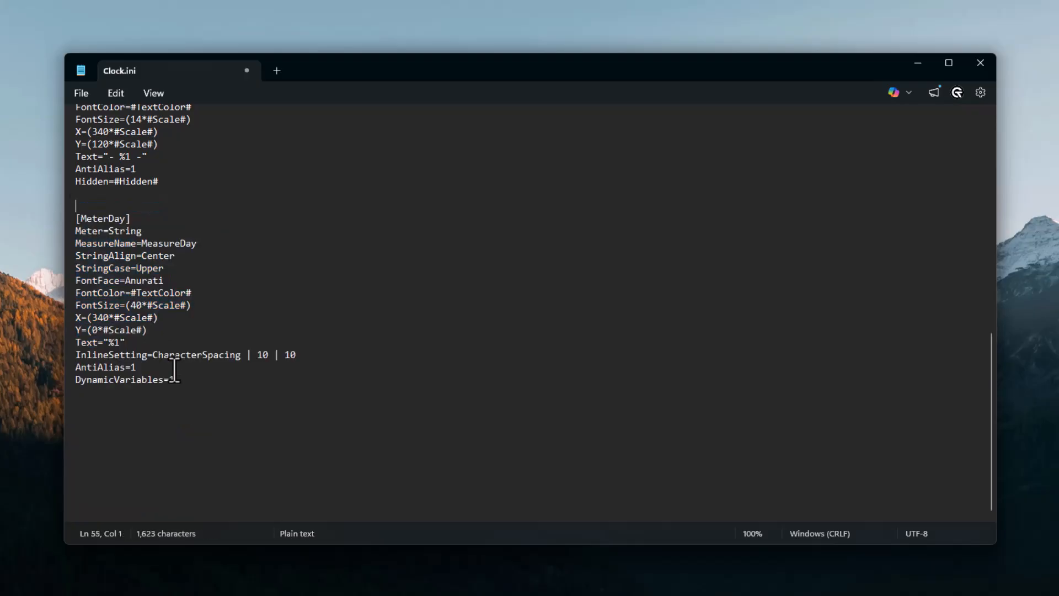
- Delete the entire [Meter24hClock] section from Clock.ini
scroll(171, 312, up, 5)
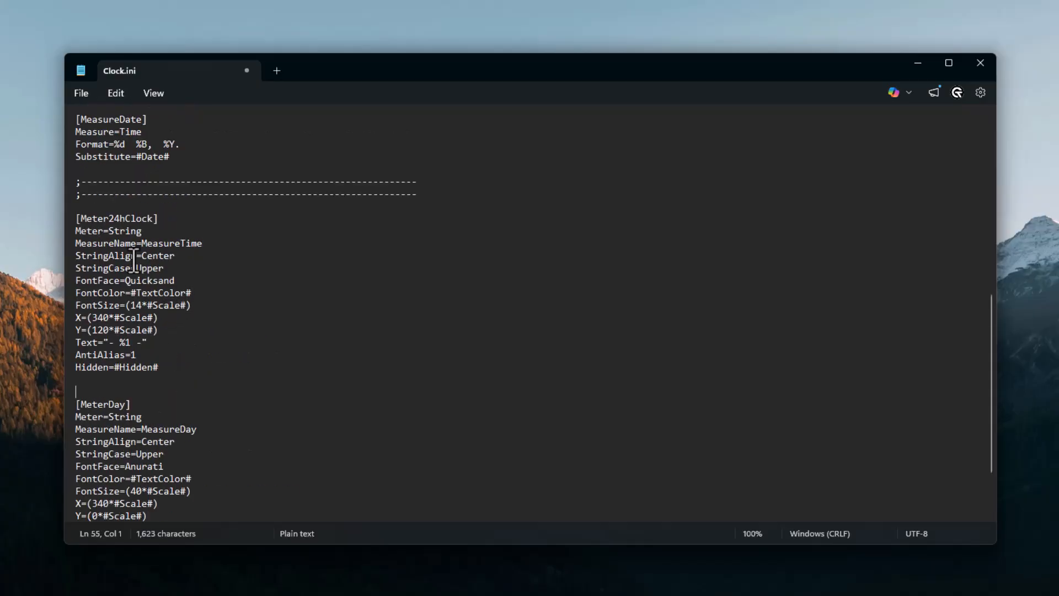
drag(77, 220, 173, 368)
key(Delete)
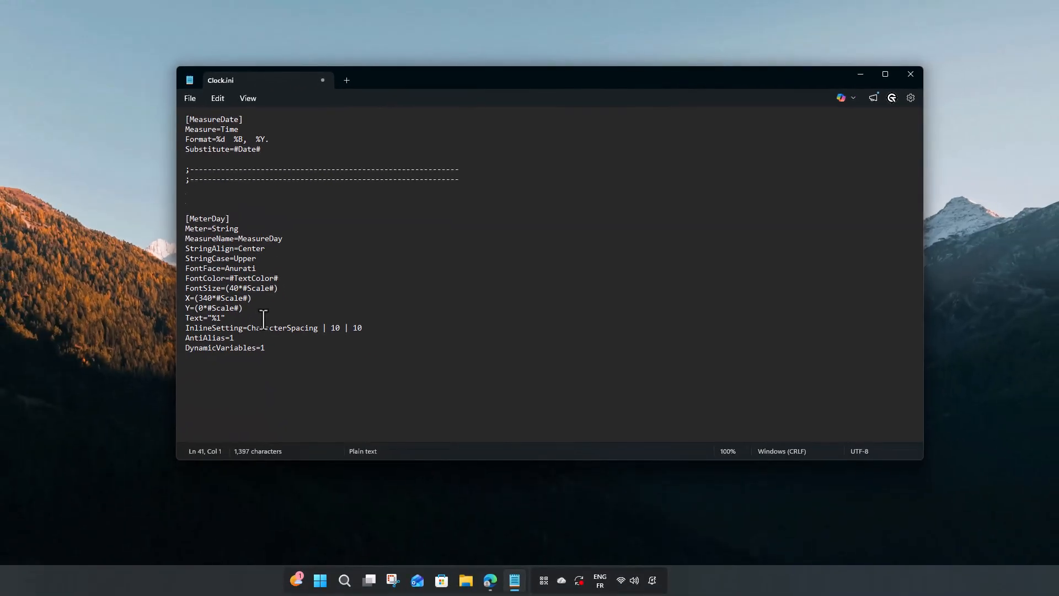
- Set the Scale variable in Clock.ini to 1.60, save the file and close it
scroll(200, 284, up, 11)
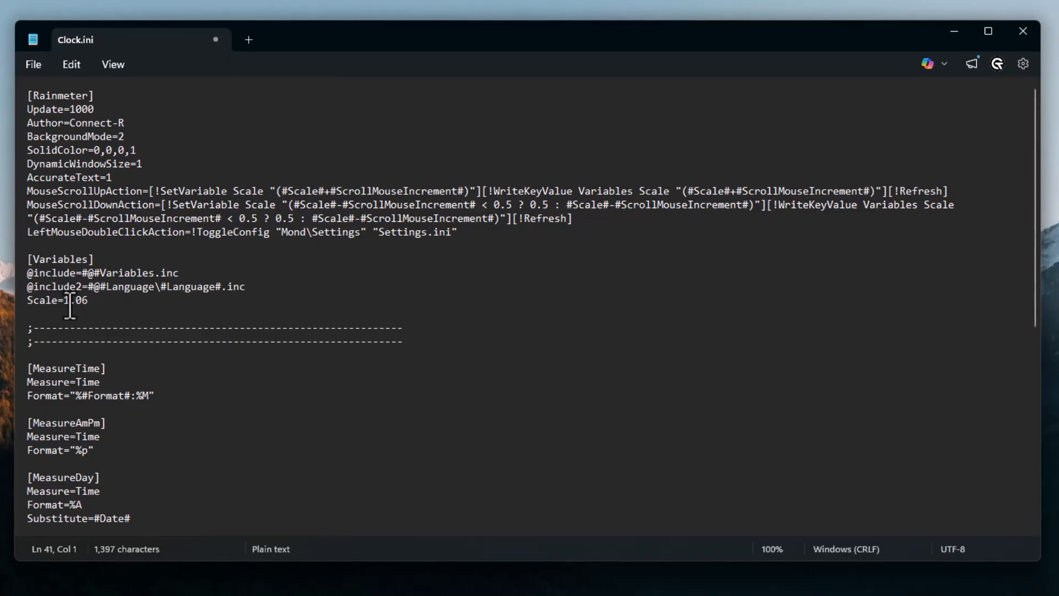
drag(63, 307, 88, 309)
click(36, 64)
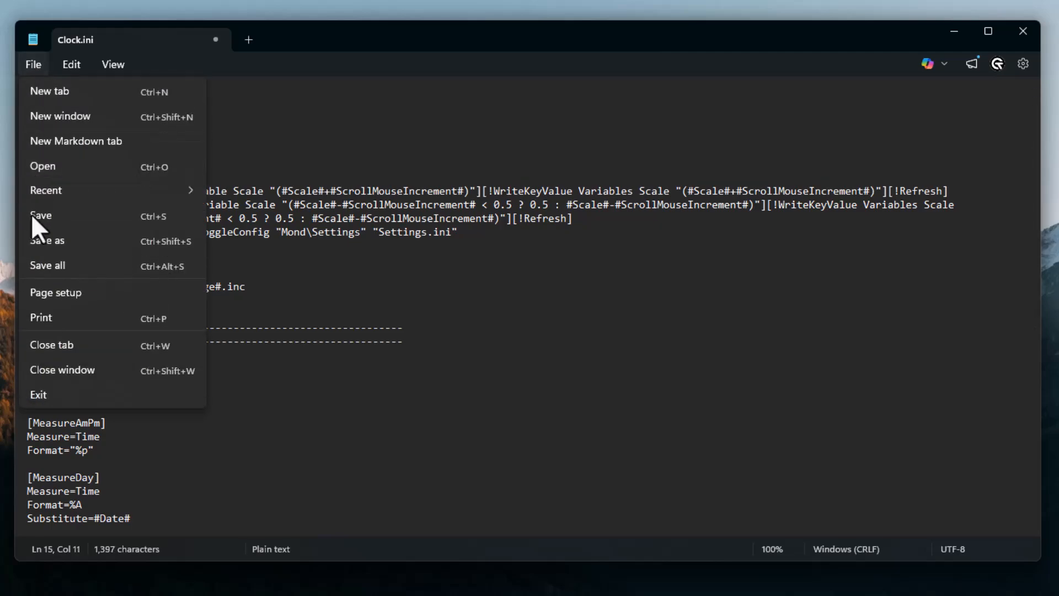
click(31, 216)
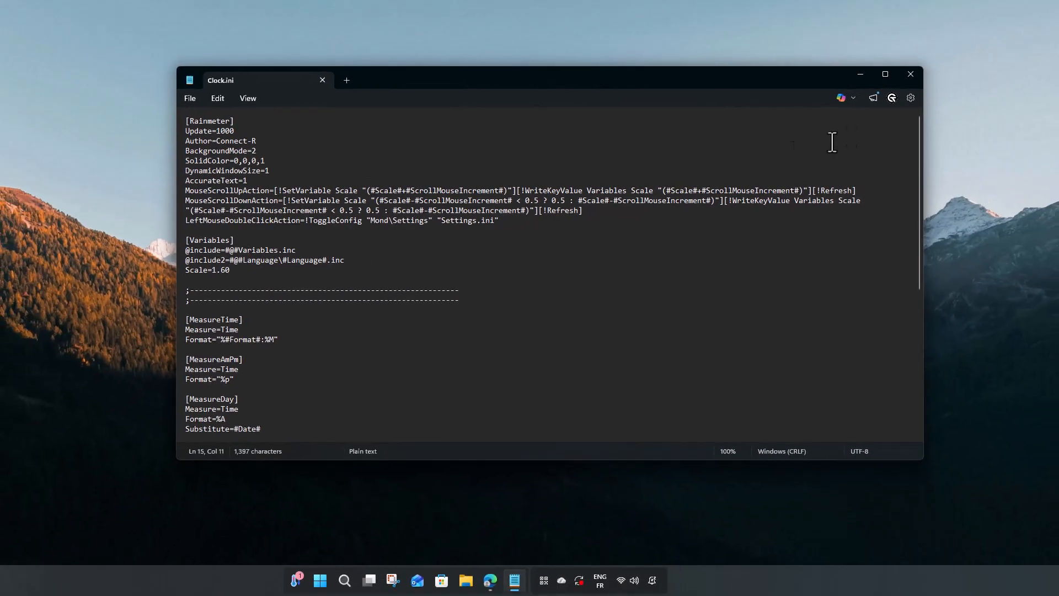
click(912, 75)
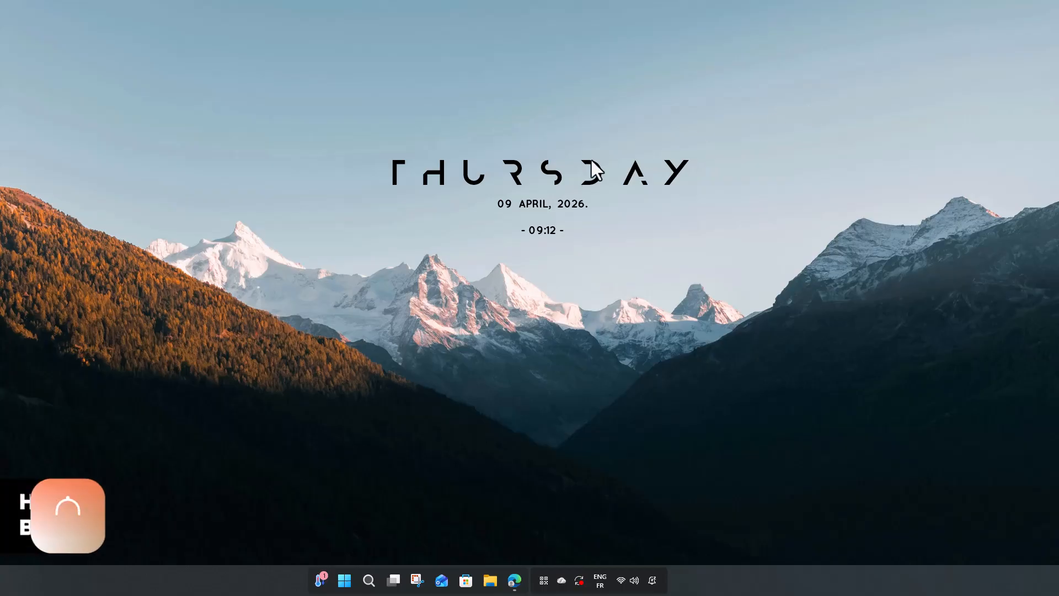
- Refresh the Mond clock skin and move the weekday text to the upper centre of the desktop, above the mountain peaks
right_click(558, 175)
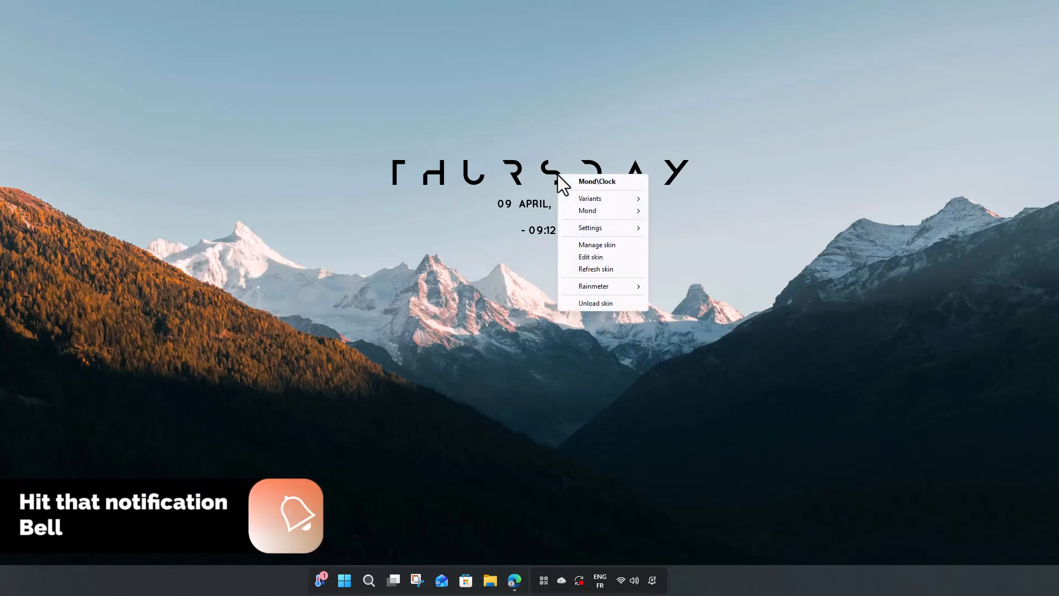
click(570, 266)
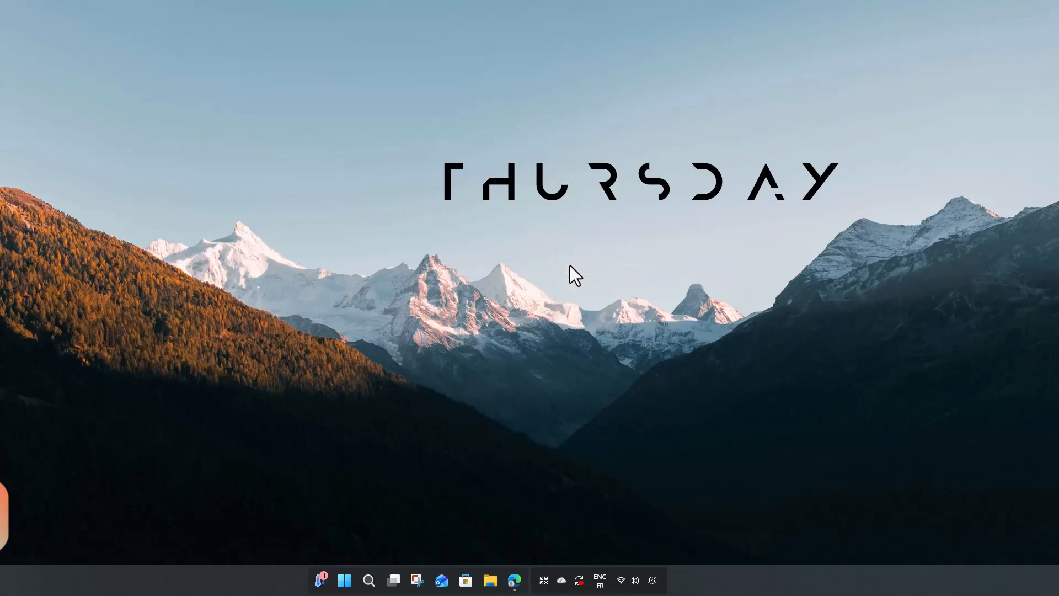
drag(612, 197, 509, 174)
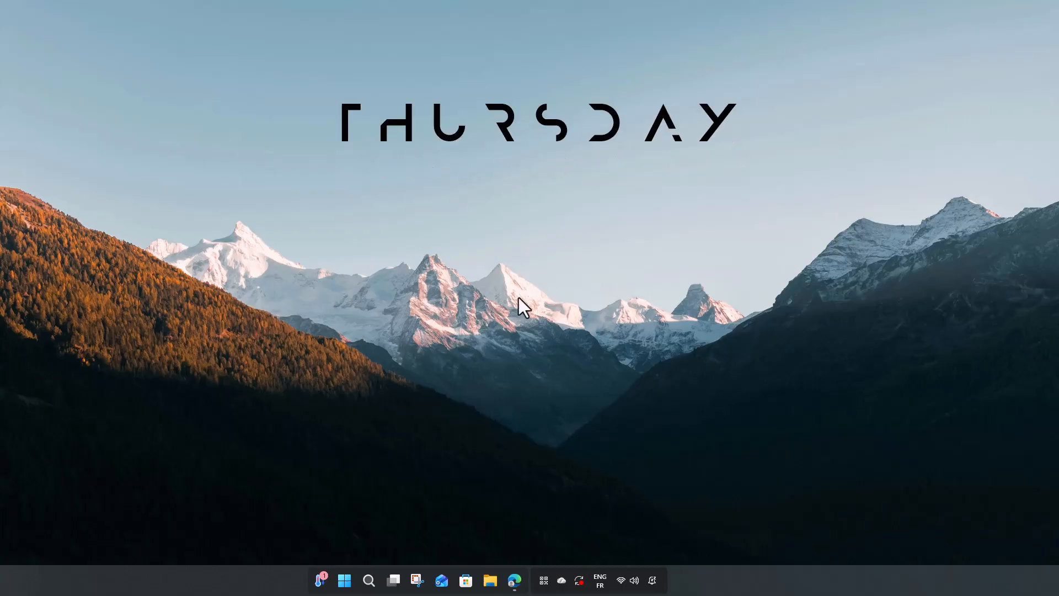
- Switch to the browser and download Monterey_1.0.2.rmskin from the MontereyRainmeter releases page on GitHub
click(515, 580)
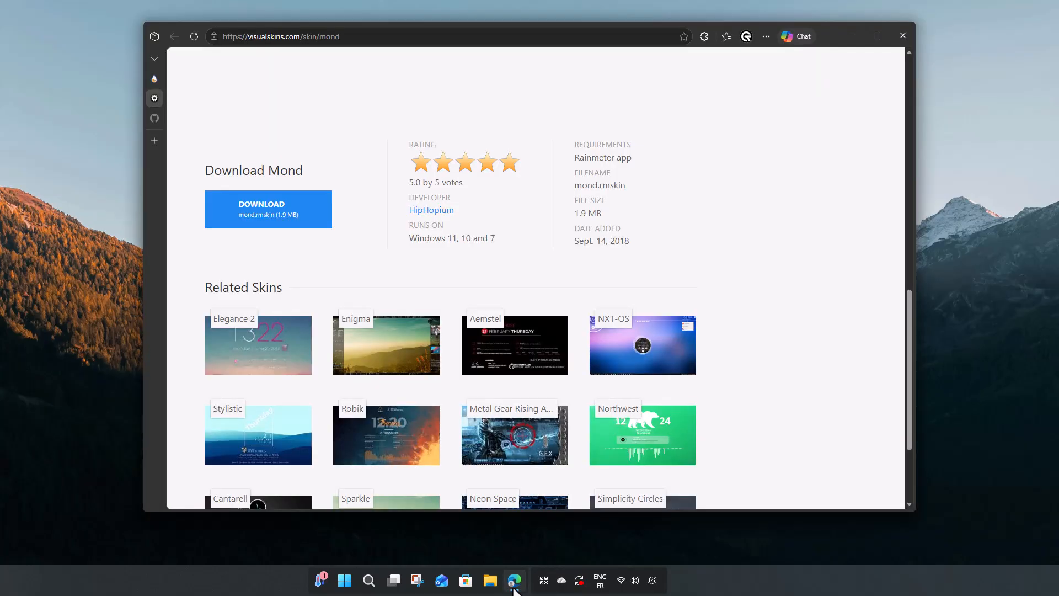
click(155, 119)
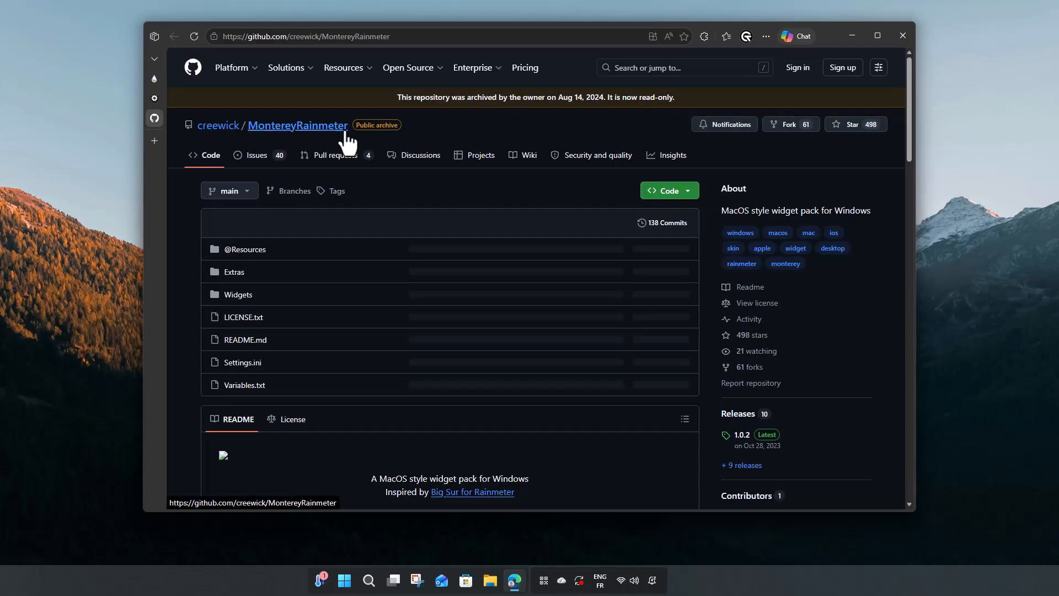
scroll(446, 223, down, 2)
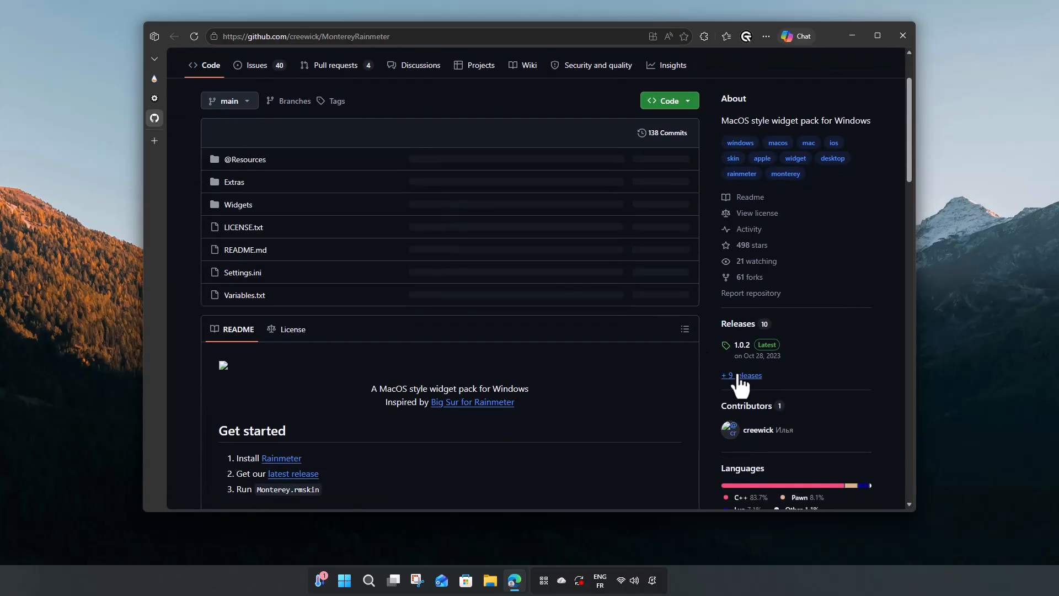
click(738, 375)
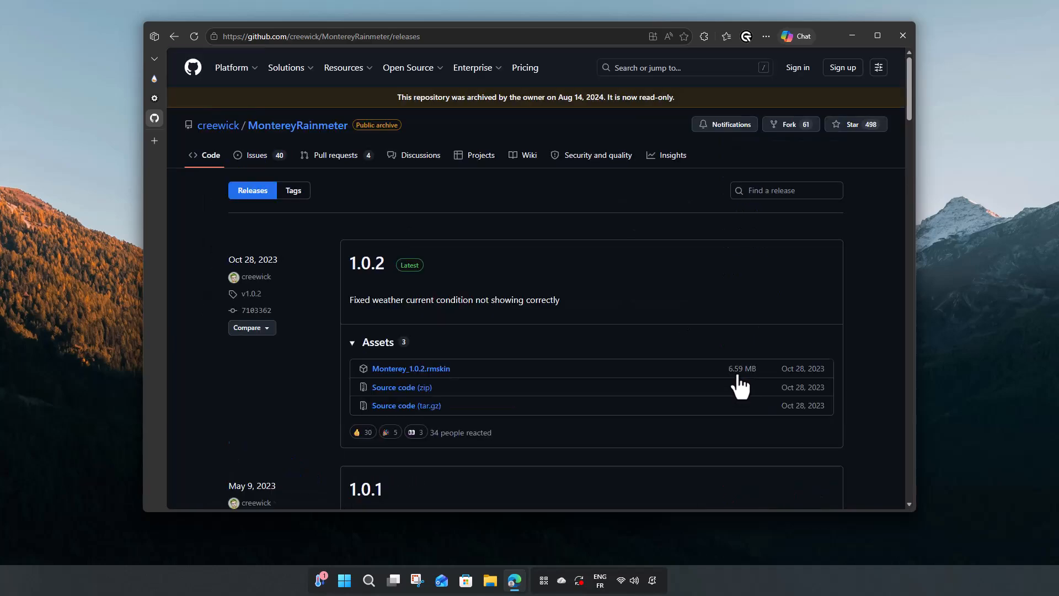
scroll(432, 378, down, 1)
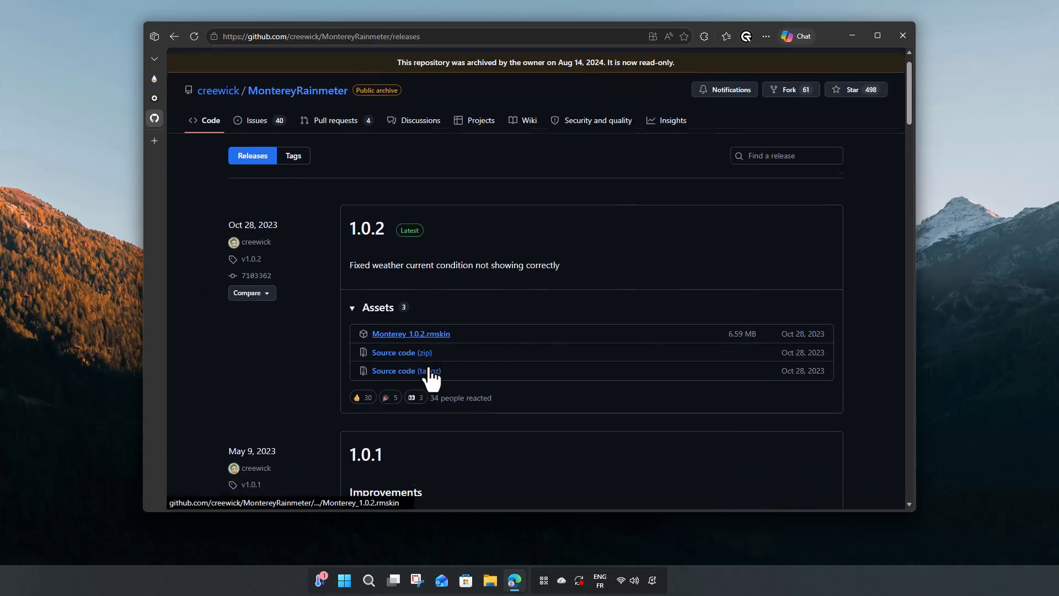
click(439, 307)
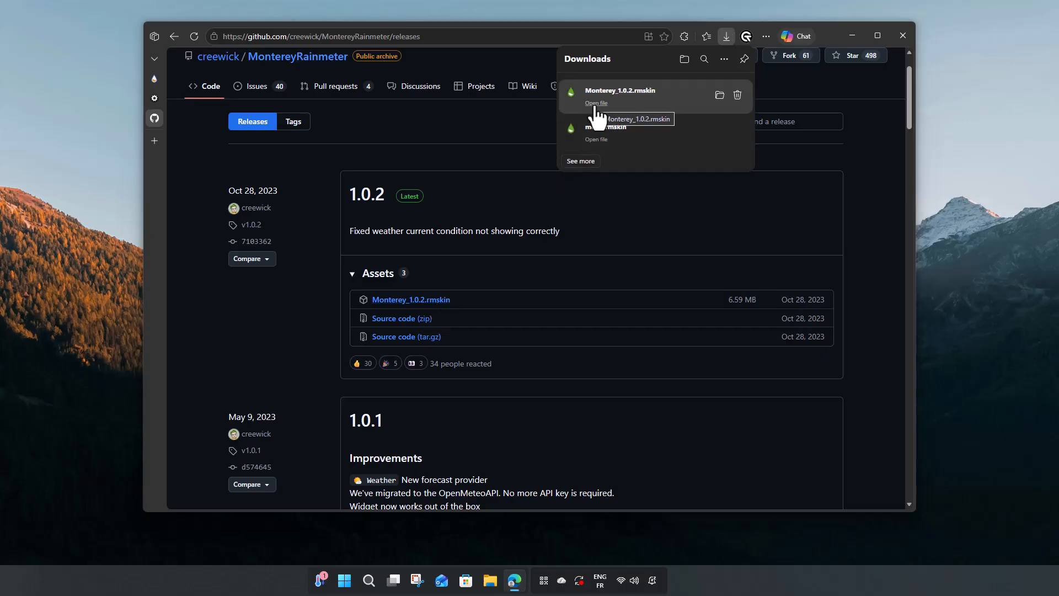
- Open the downloaded Monterey_1.0.2.rmskin, minimize the browser and install the skin package with its included components
click(596, 105)
click(853, 35)
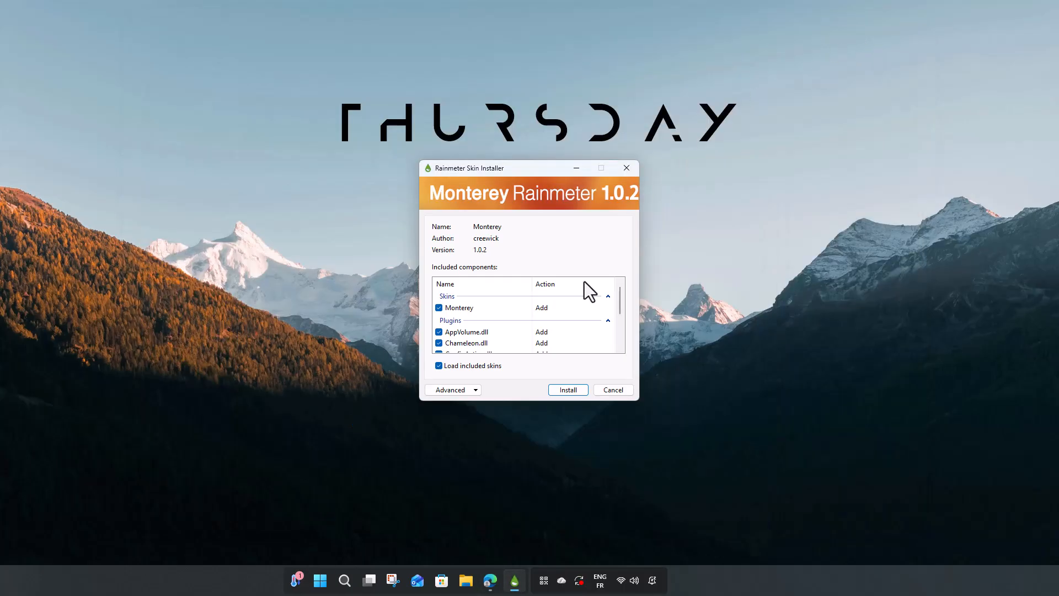
click(564, 388)
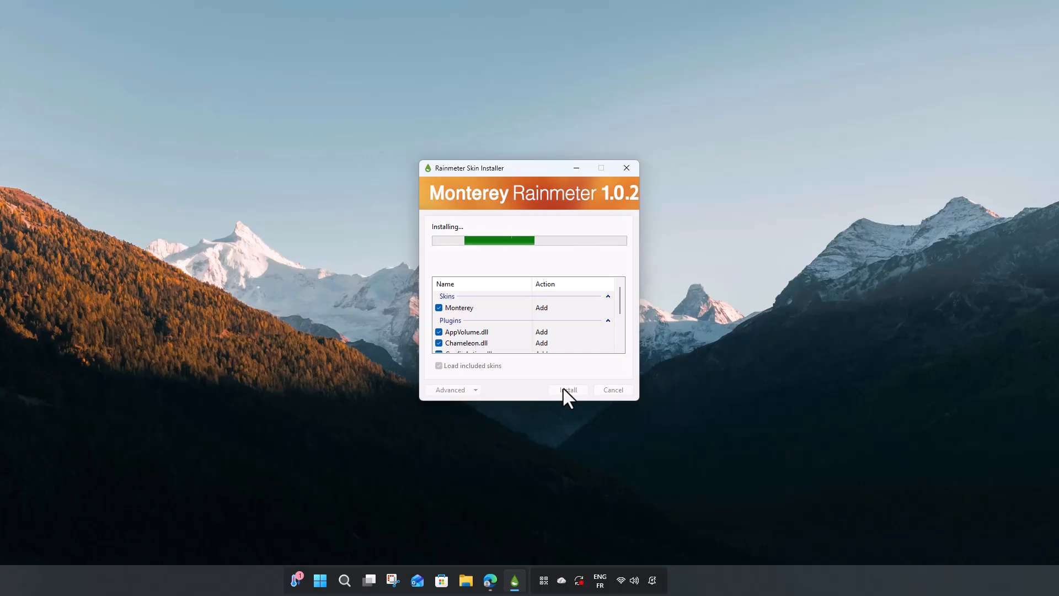
- Centre the Monterey settings window, enable the Calendar, Monitoring, Weather, Notes and Reminders widgets, view the appearance settings, and close the window
drag(61, 2, 445, 200)
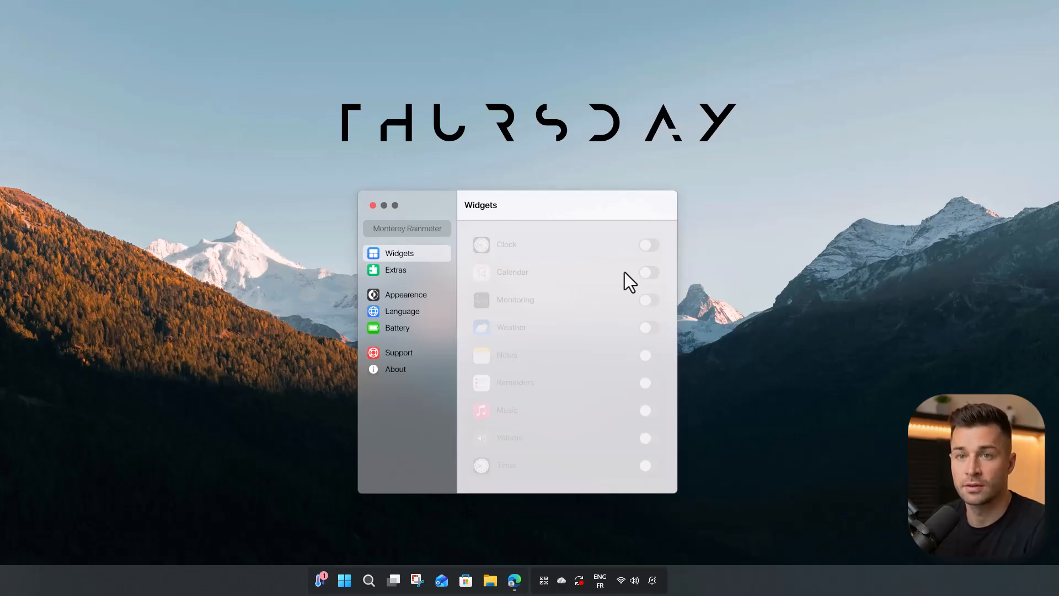
click(648, 272)
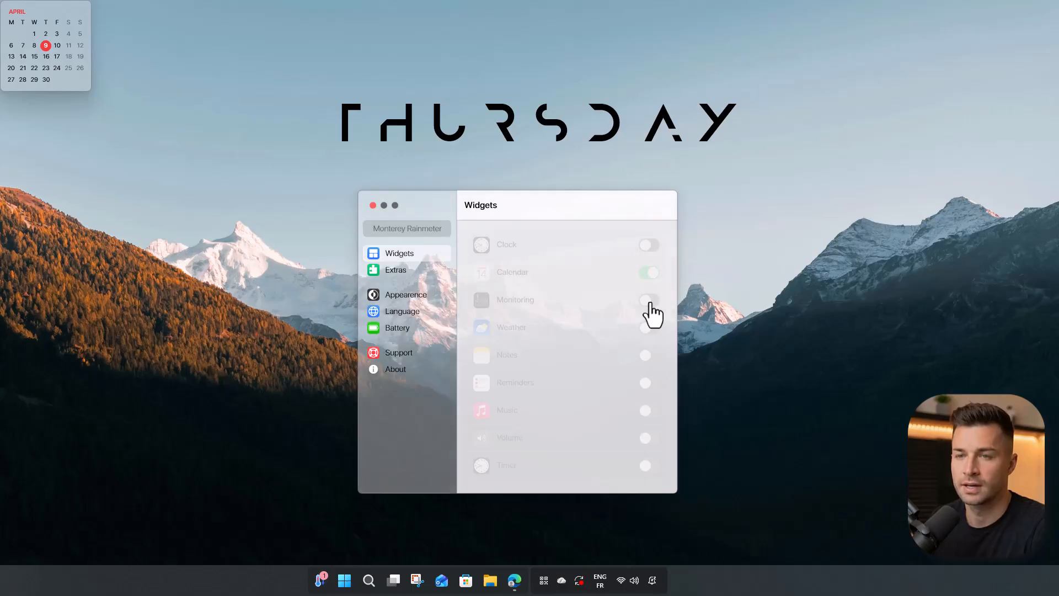
click(650, 301)
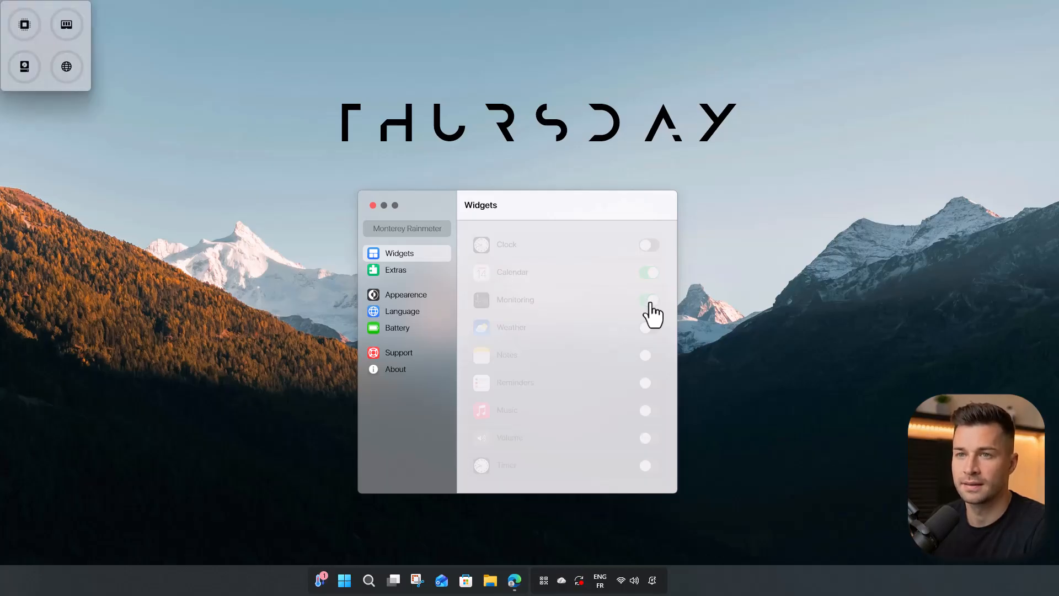
click(651, 329)
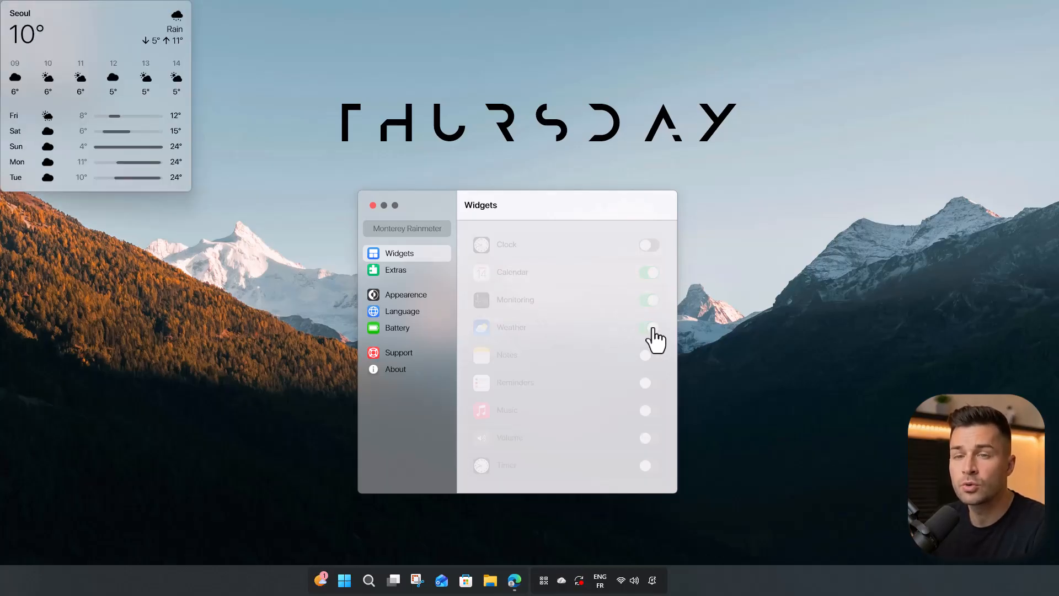
click(652, 358)
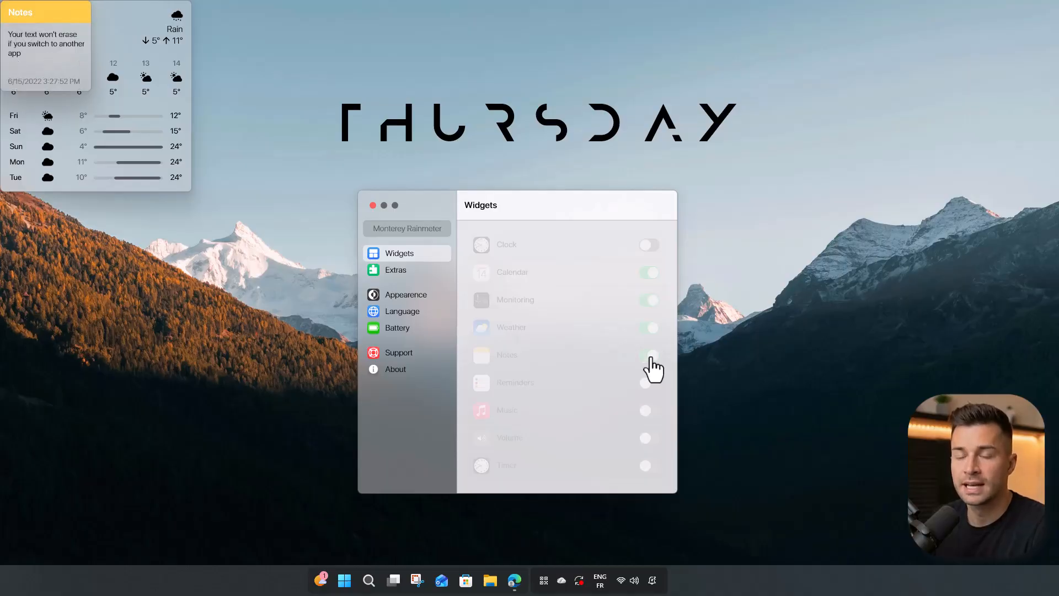
click(653, 385)
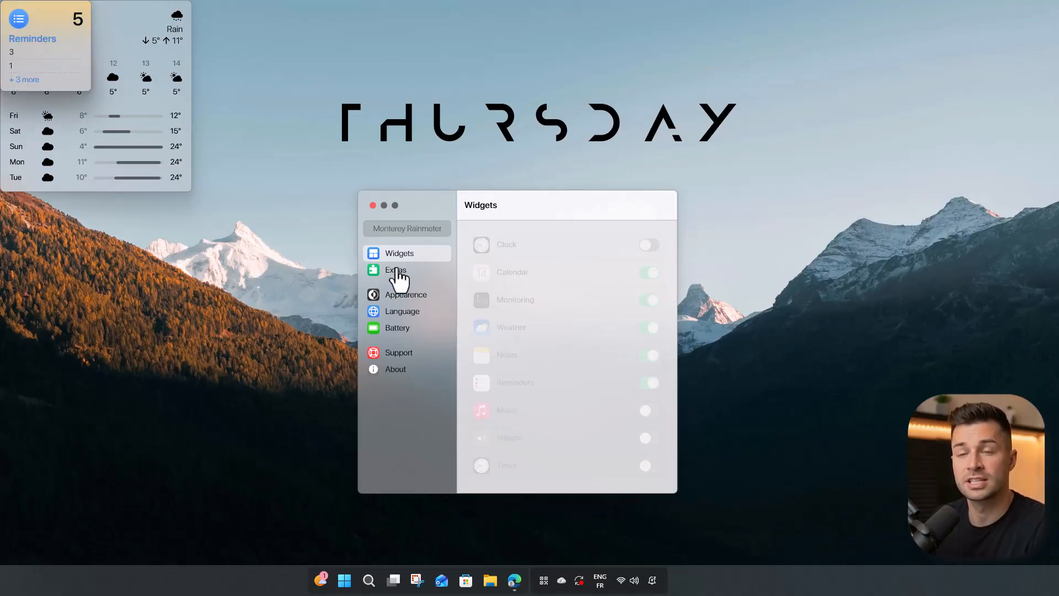
click(409, 298)
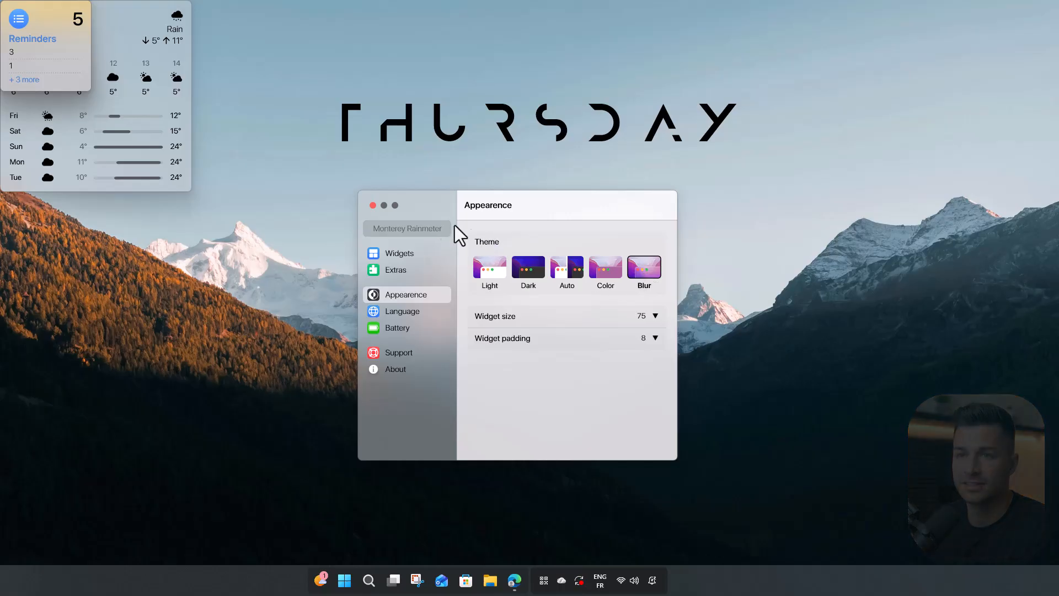
click(373, 206)
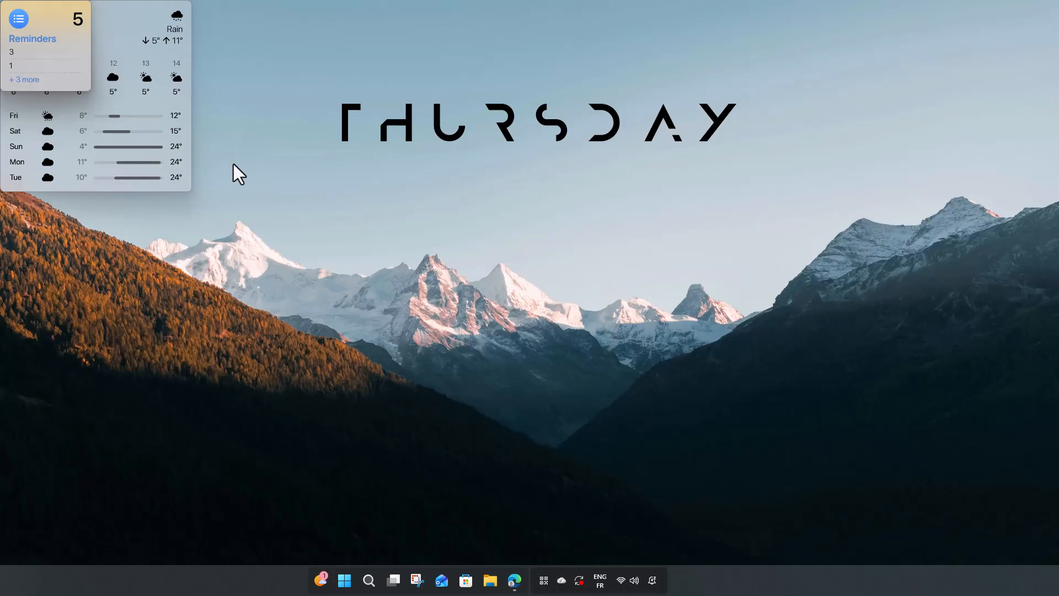
- Place the Reminders and Notes widgets side by side at the desktop's lower right and the Weather widget at its lower left
drag(42, 23, 857, 432)
drag(22, 31, 939, 448)
drag(64, 11, 103, 343)
- Change the Weather widget's size to Wide and set its city to London
right_click(103, 343)
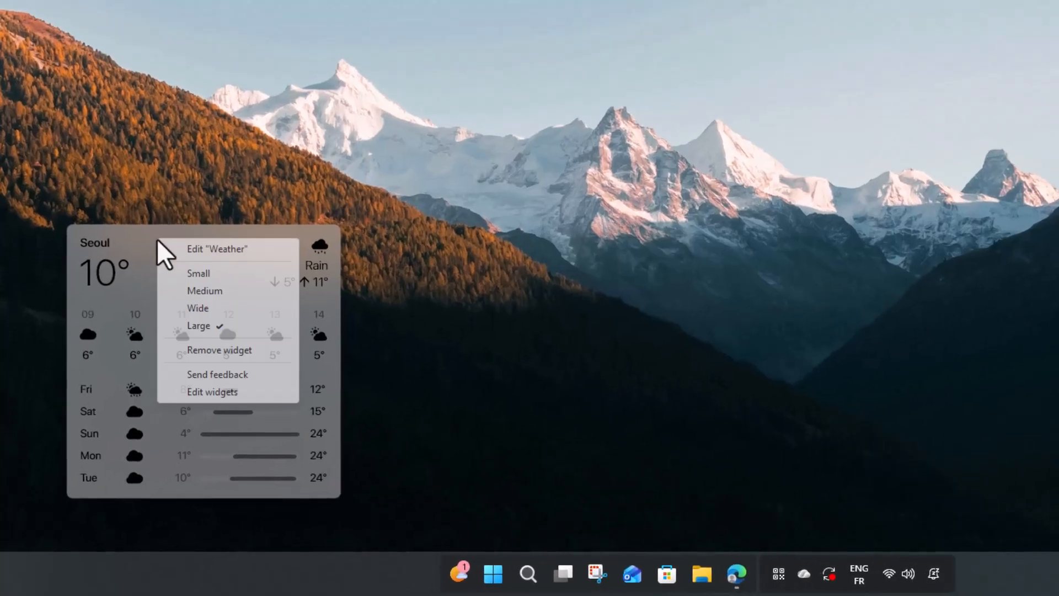
click(203, 307)
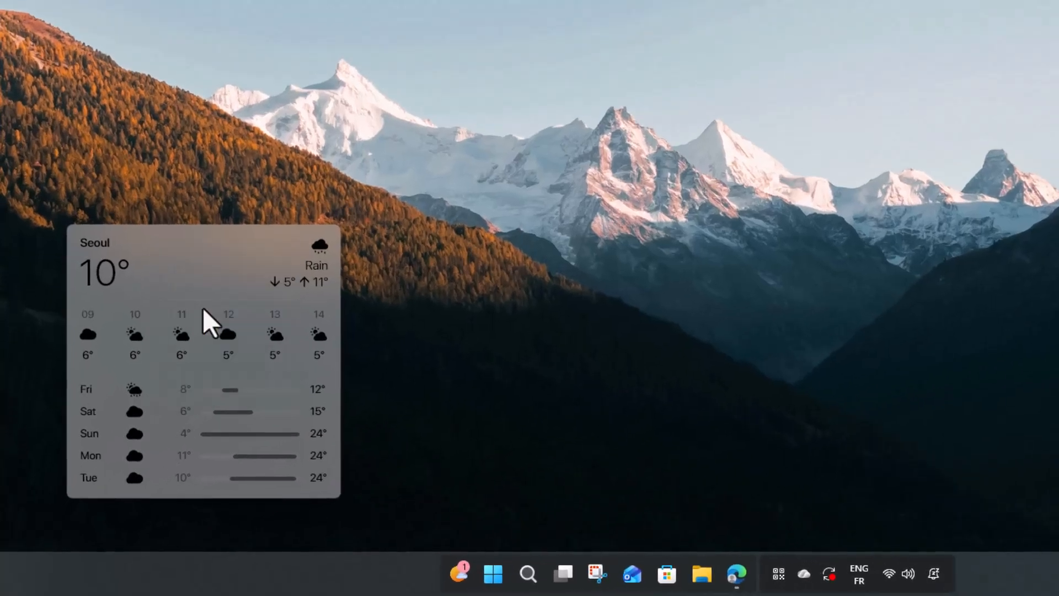
right_click(189, 254)
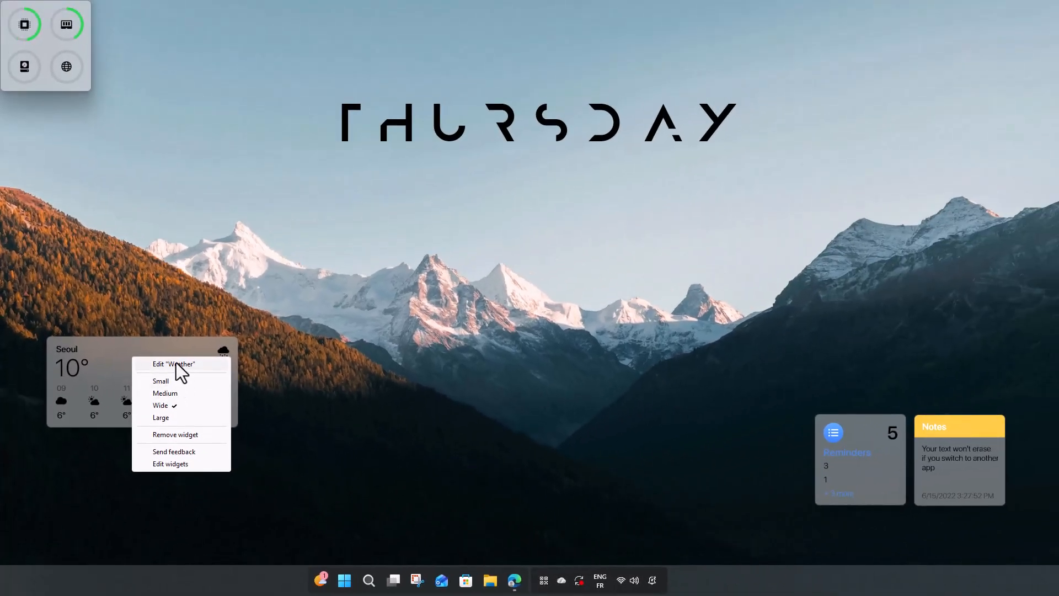
click(183, 354)
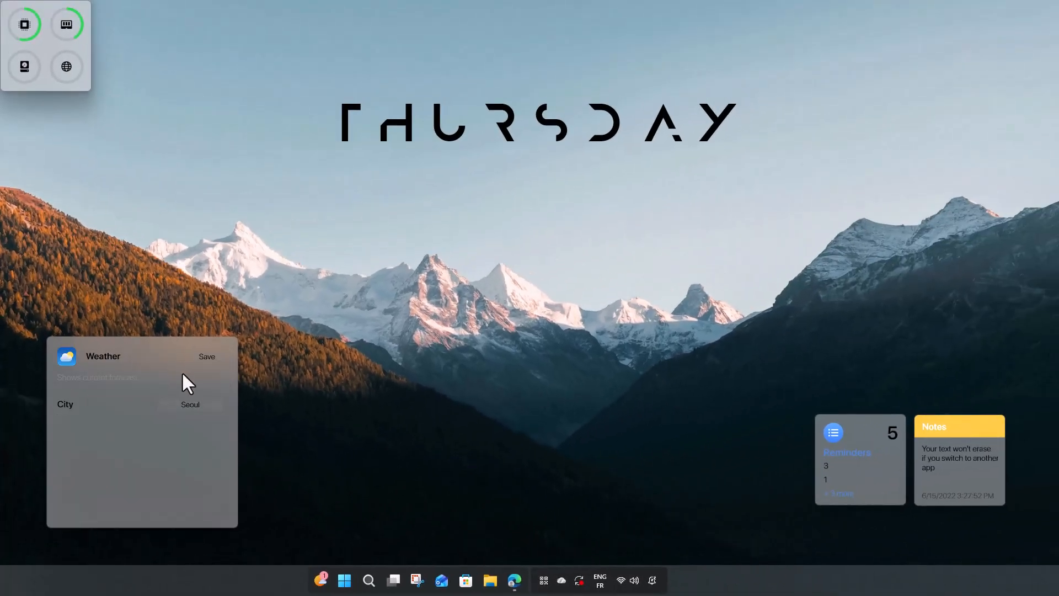
click(189, 408)
text(London)
click(207, 357)
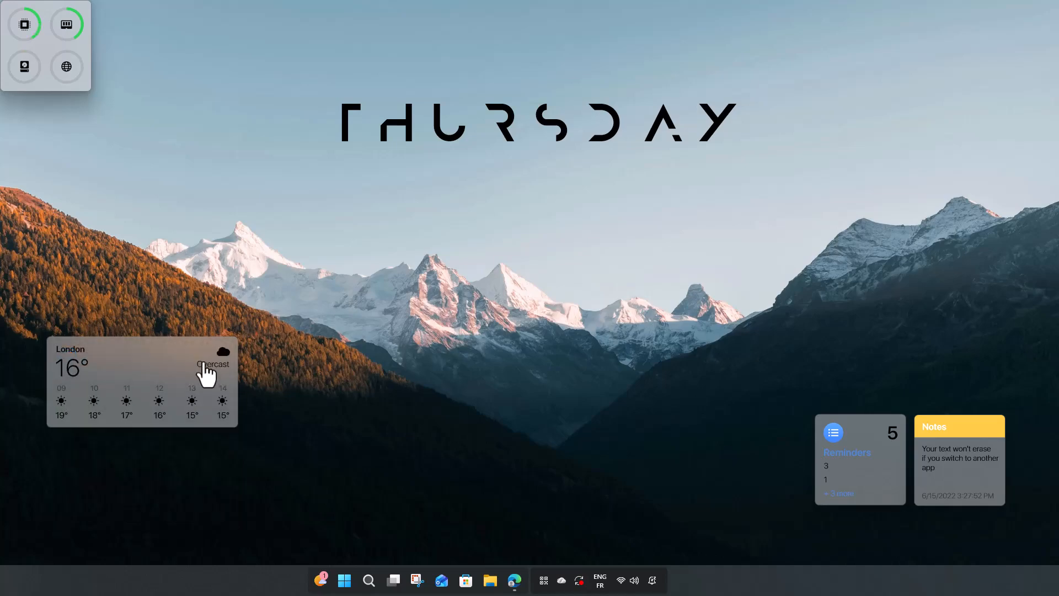
- Shift the Weather widget slightly up and inward, and line up the Monitoring and Calendar widgets side by side beneath it
drag(140, 354, 165, 354)
drag(46, 14, 171, 448)
drag(174, 342, 175, 325)
drag(168, 439, 115, 425)
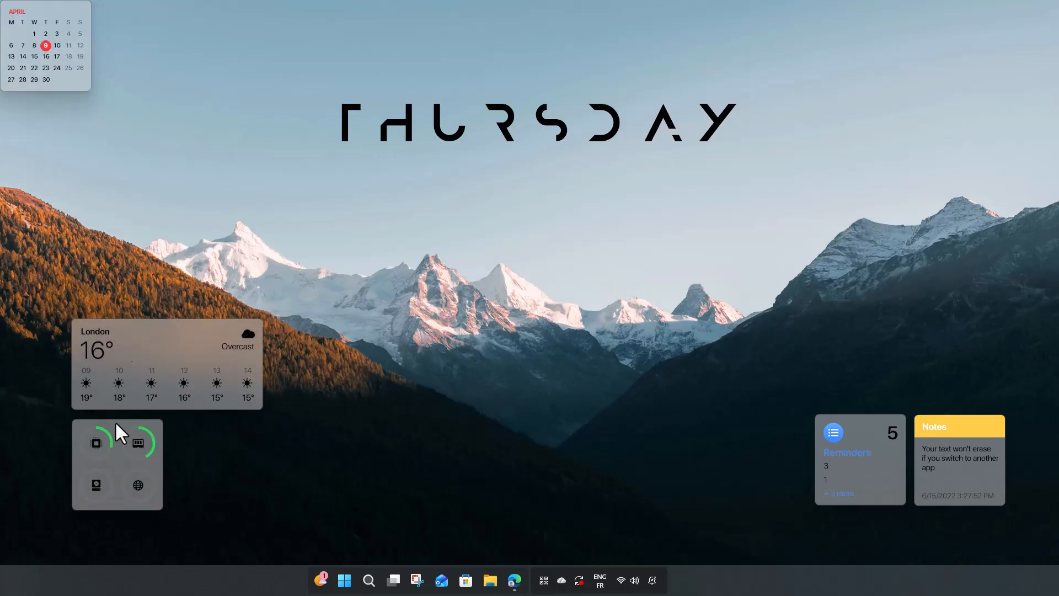
drag(48, 12, 216, 412)
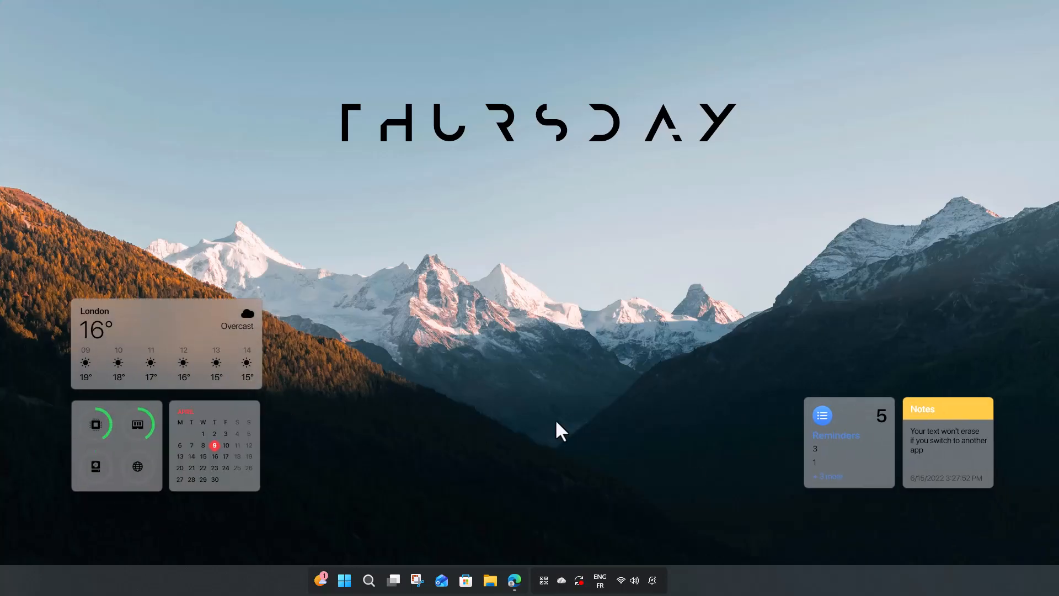
- Return to Edge, go to the rocksdanister/lively releases page on GitHub, and download lively_setup_x86_full_v2210.exe from the latest release
click(516, 583)
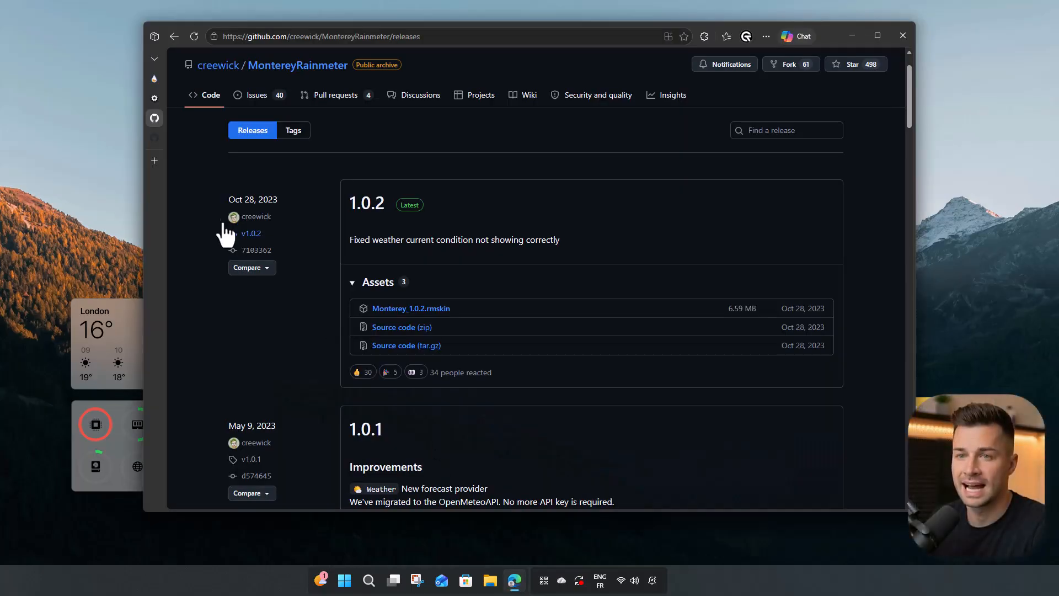
click(155, 138)
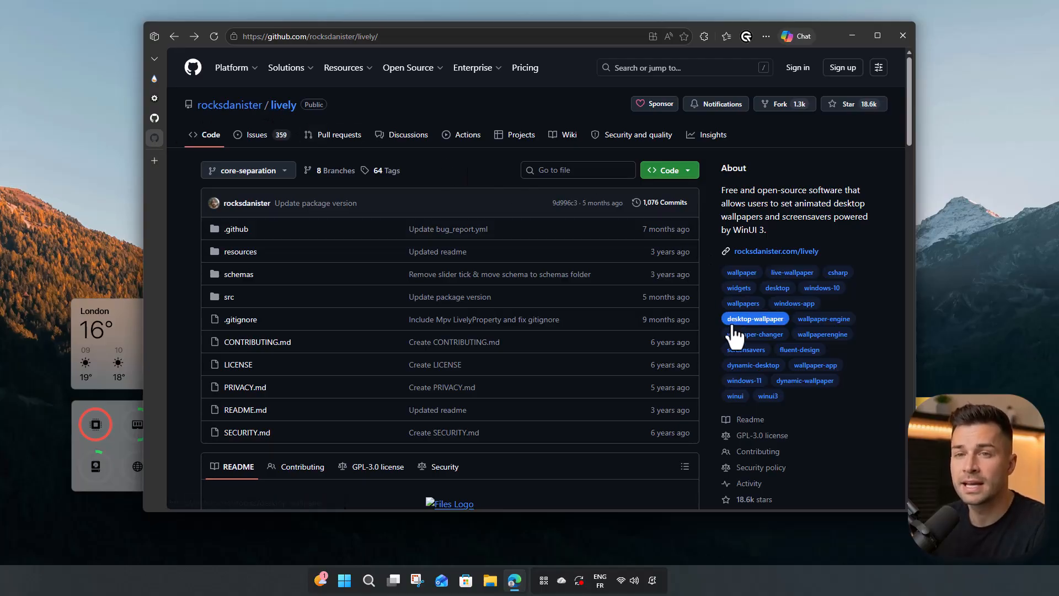
scroll(736, 334, down, 5)
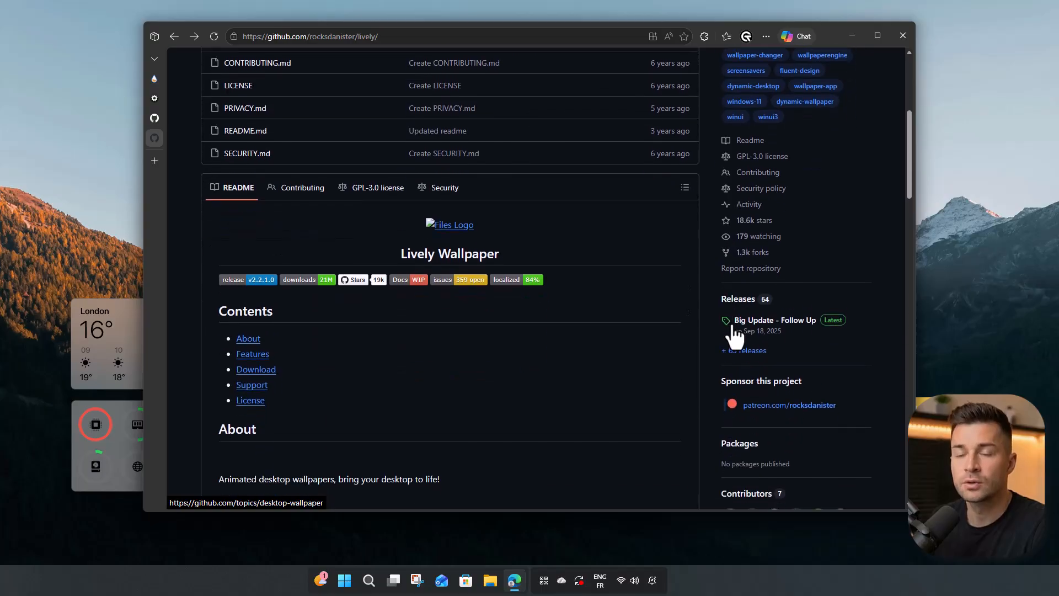
click(736, 353)
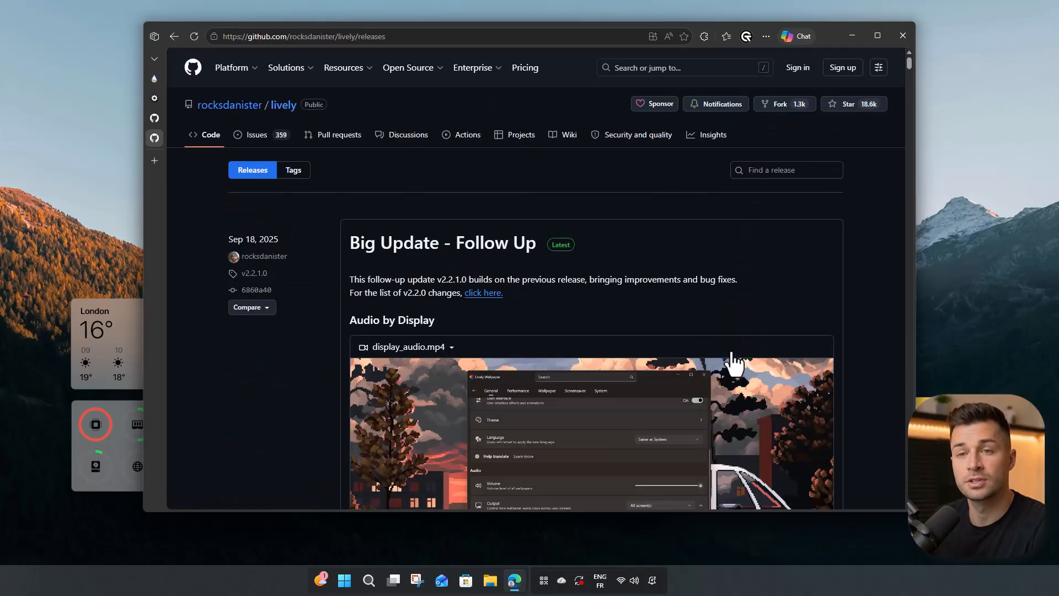
scroll(529, 331, down, 20)
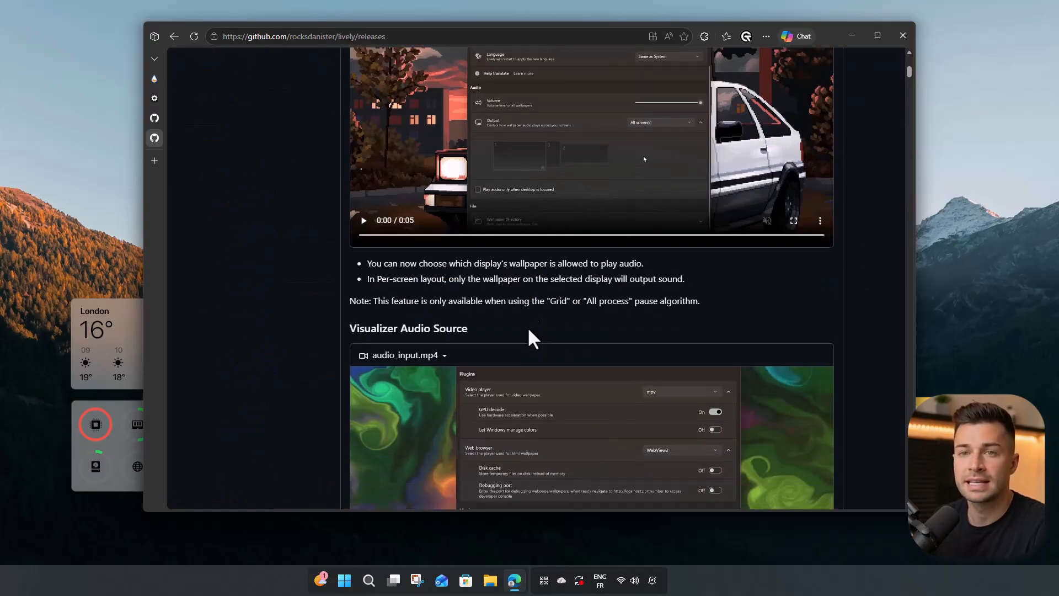
scroll(529, 331, down, 11)
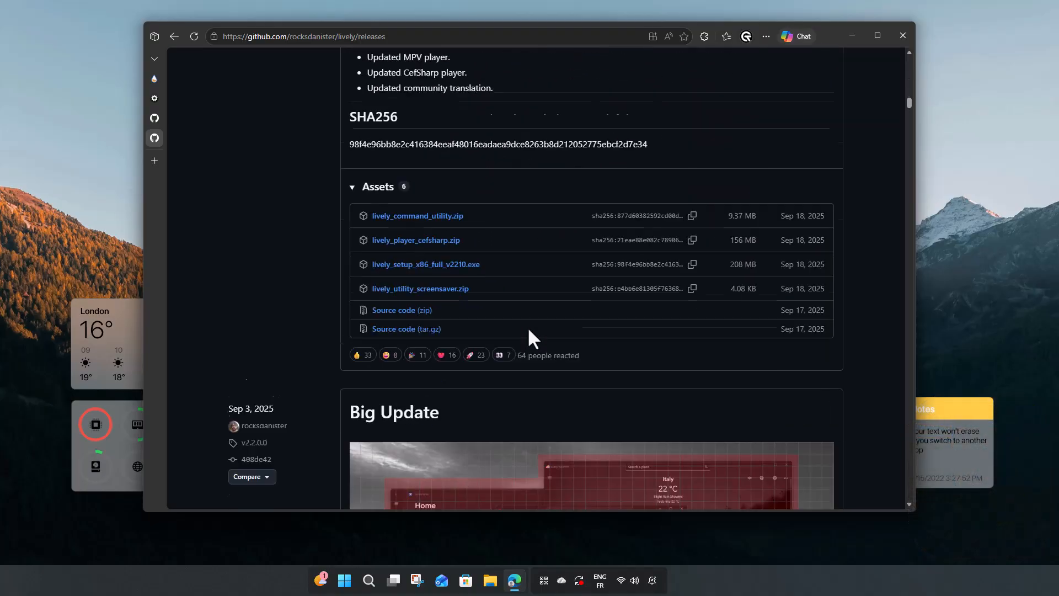
click(392, 243)
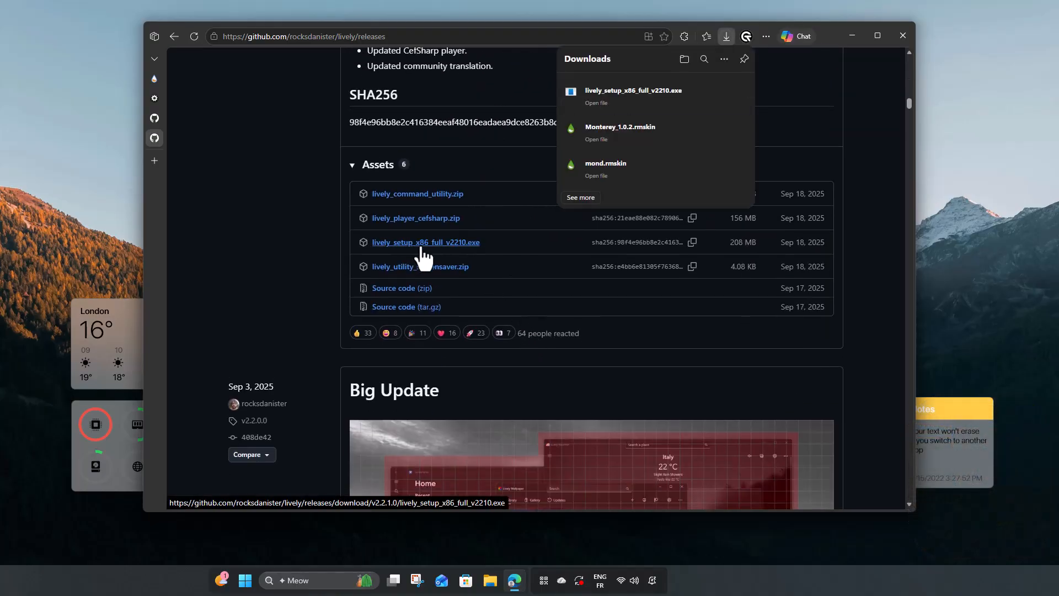
- Run the downloaded Lively Wallpaper setup file, minimize the browser, and get the Lively Wallpaper library open
click(596, 103)
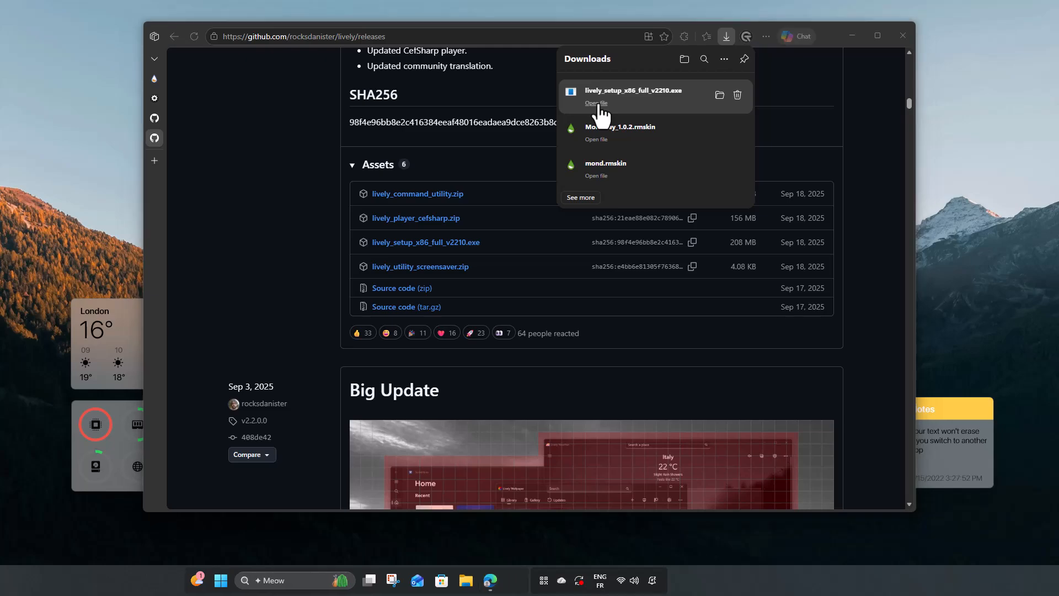
click(853, 36)
click(502, 273)
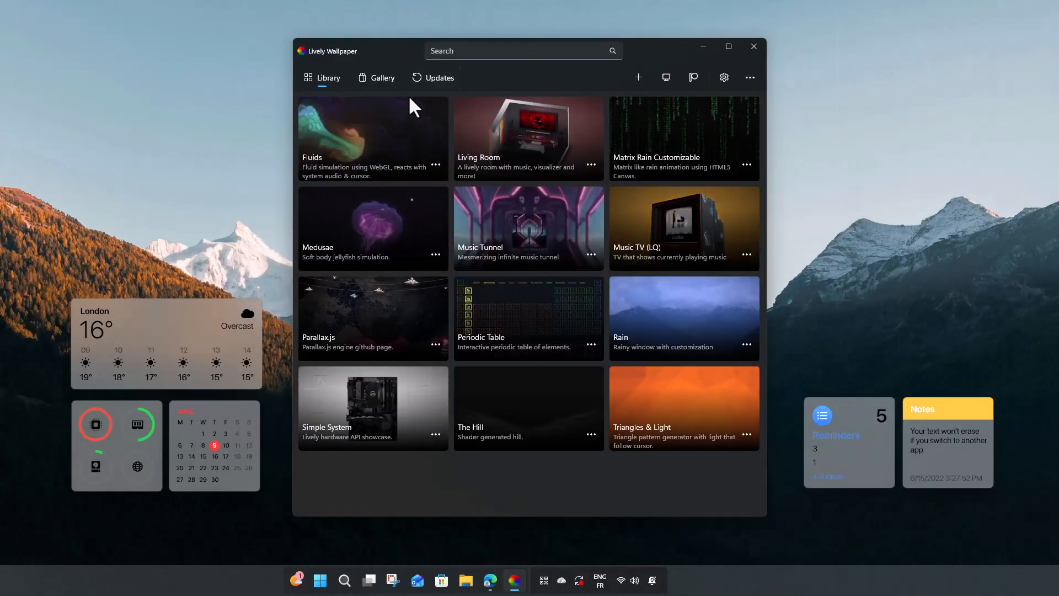
- Apply the Rain wallpaper from the library and customise its background with the mountain JPG from the Downloads folder
click(670, 315)
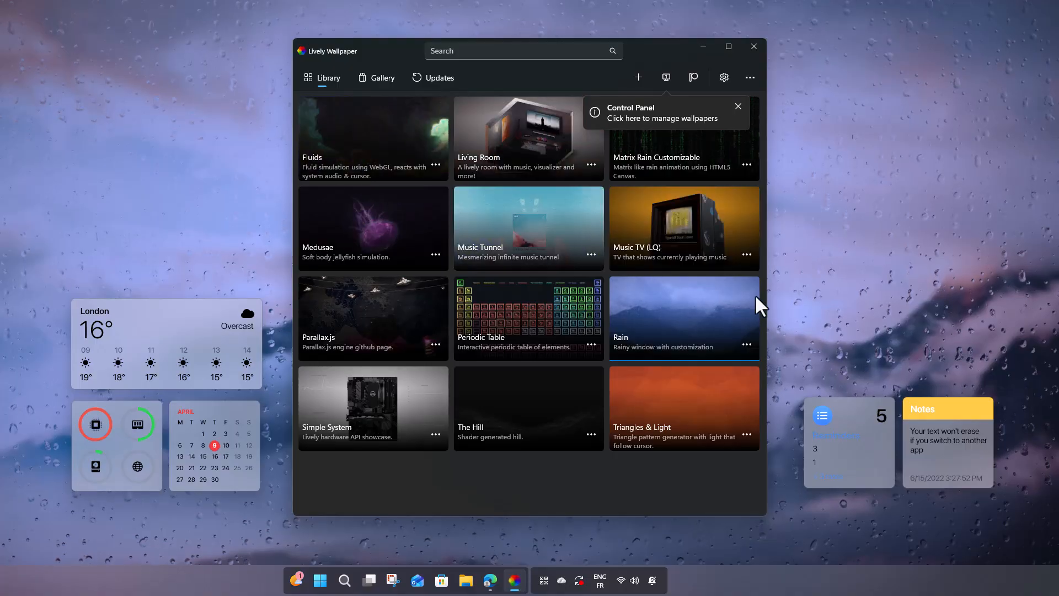
click(749, 345)
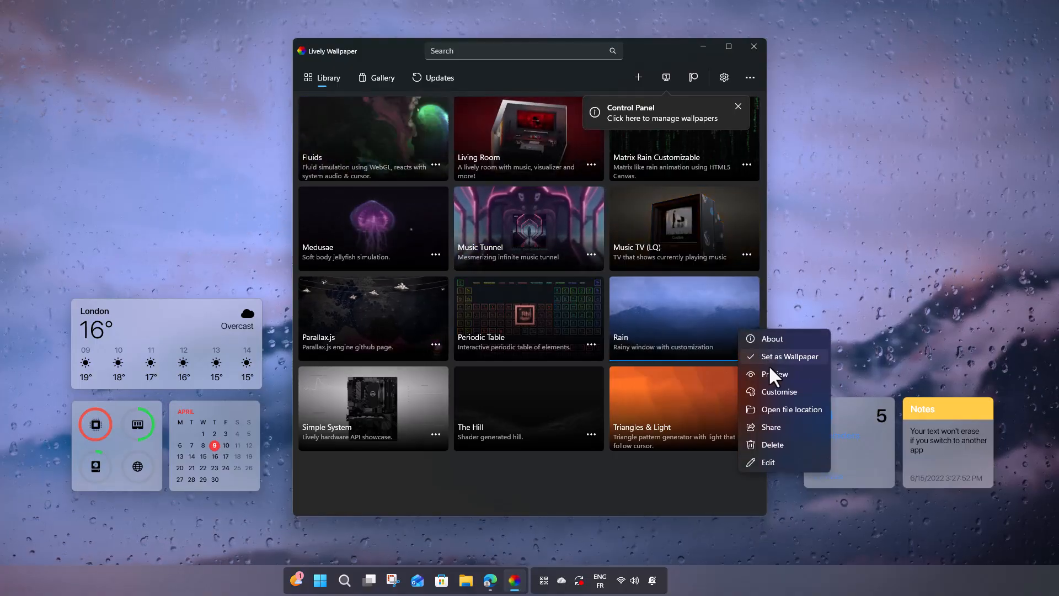
click(770, 390)
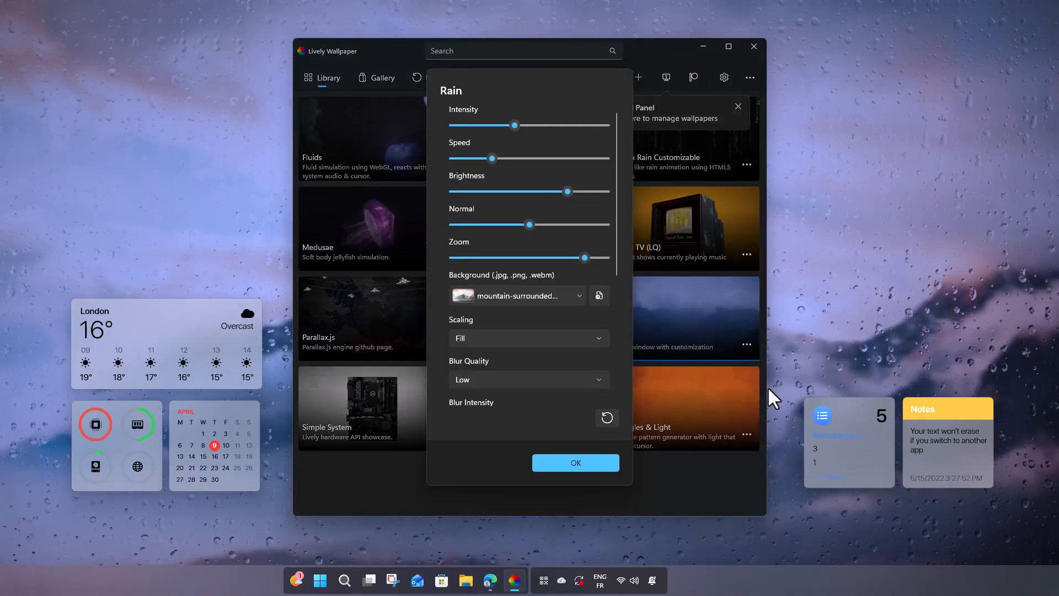
click(599, 295)
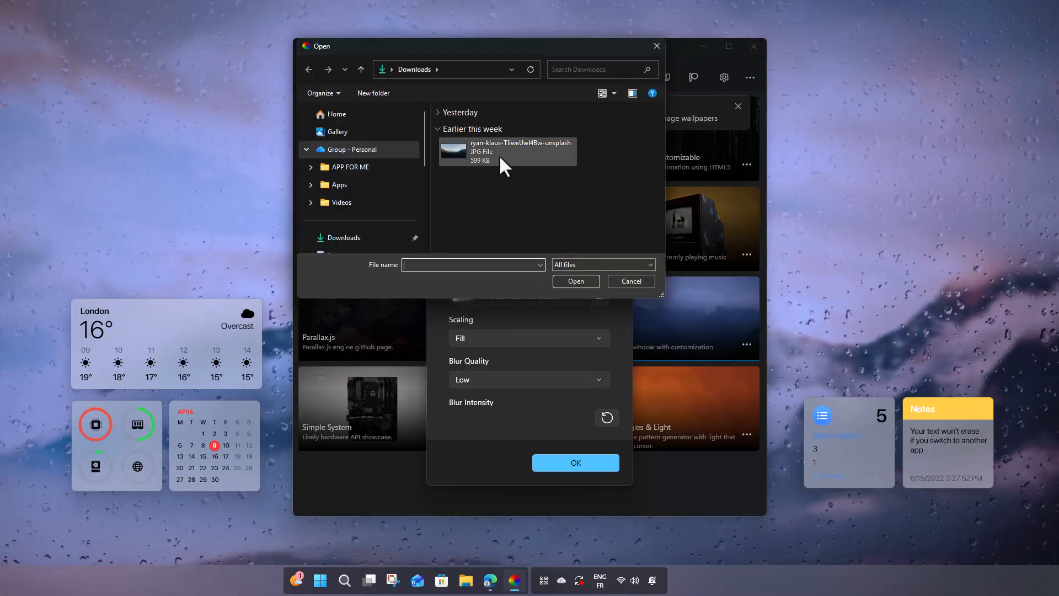
click(490, 151)
click(574, 281)
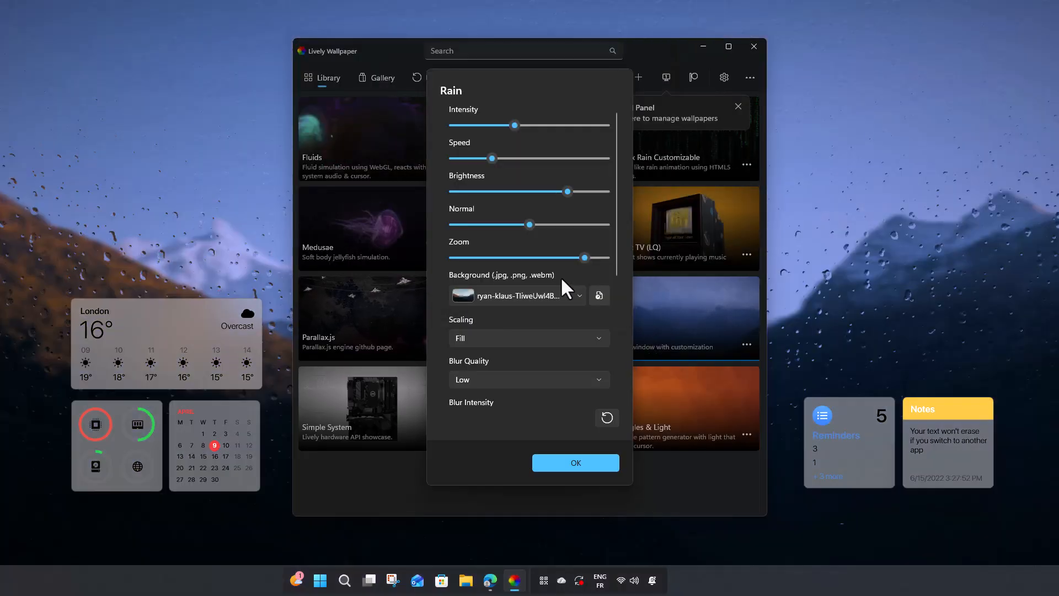
- Lower the Rain wallpaper's intensity and brightness slightly and accept the customisation
mouse_move(514, 125)
mouse_down()
mouse_move(462, 126)
mouse_move(518, 127)
mouse_move(509, 126)
mouse_up()
drag(568, 191, 523, 233)
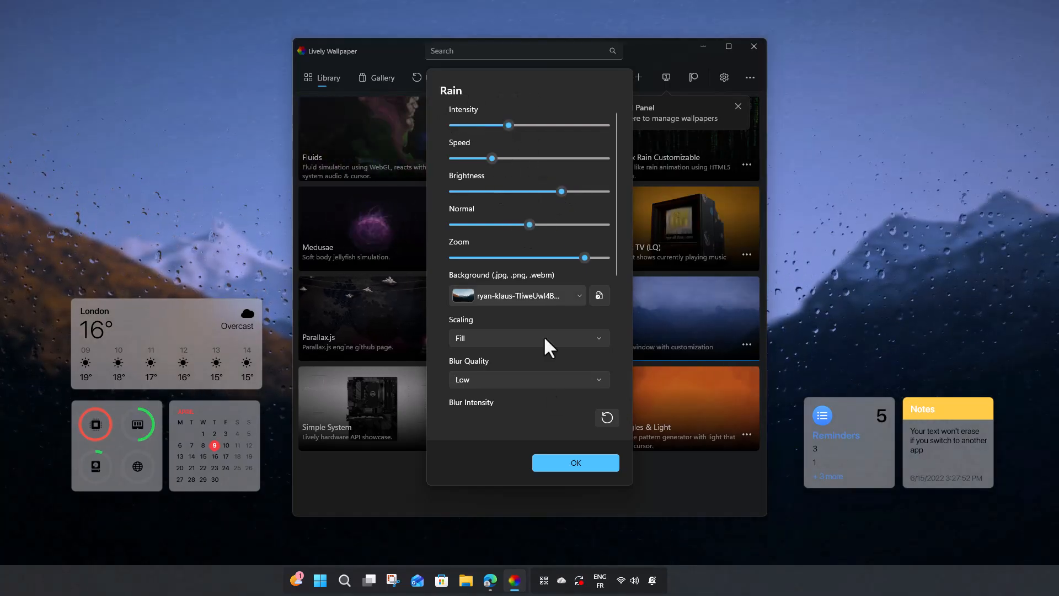
click(564, 464)
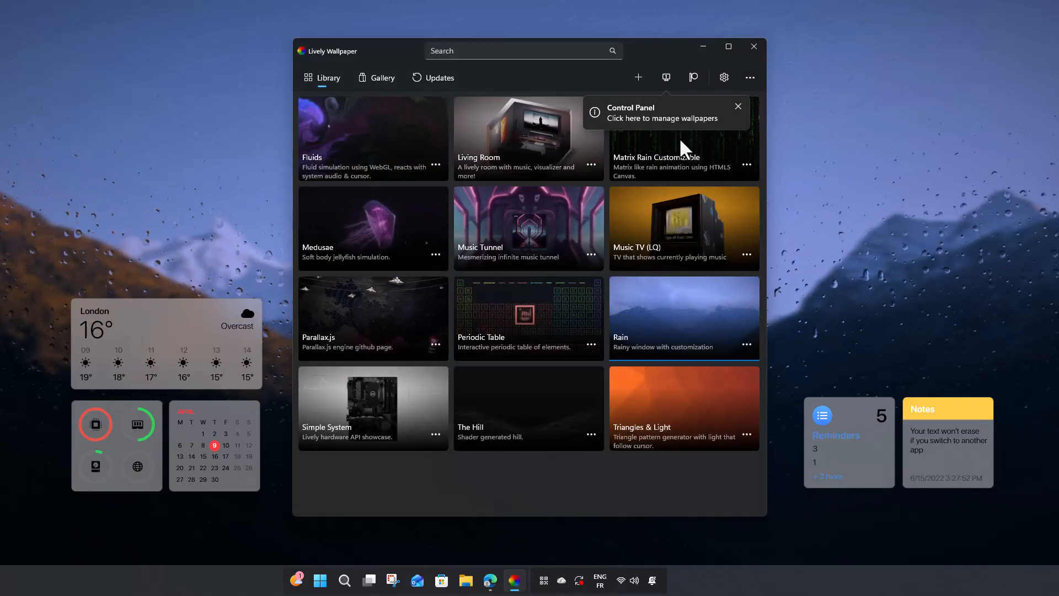
- Minimize Lively Wallpaper to view the finished desktop and open the Start menu over it
click(703, 47)
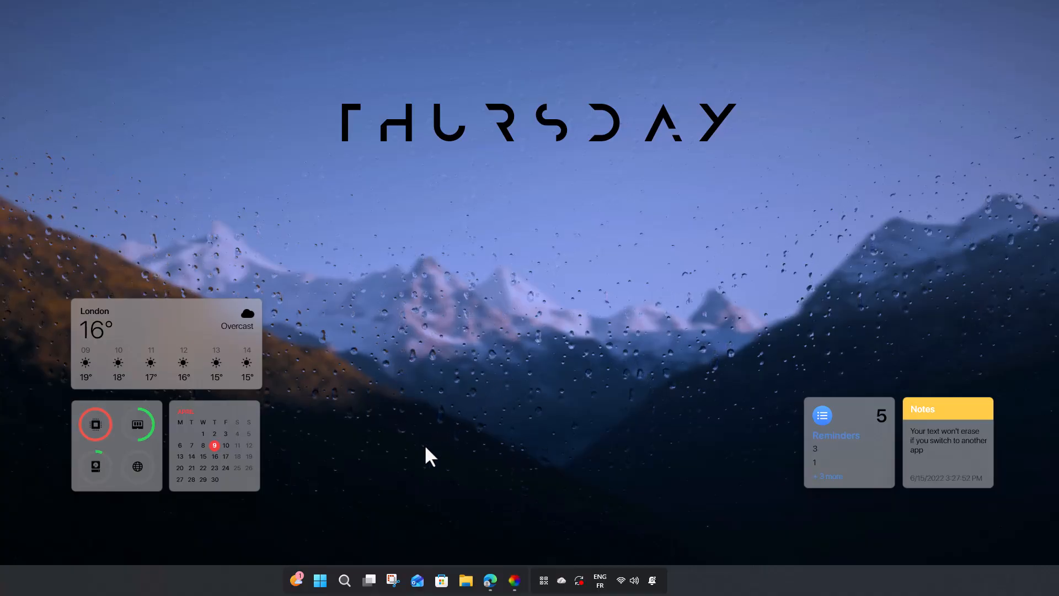
click(321, 582)
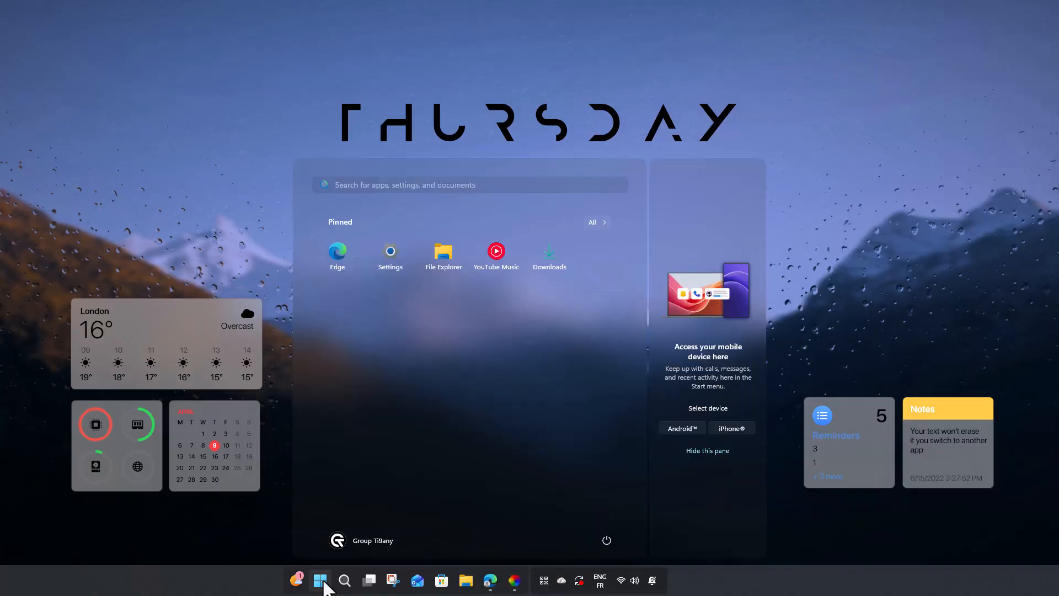